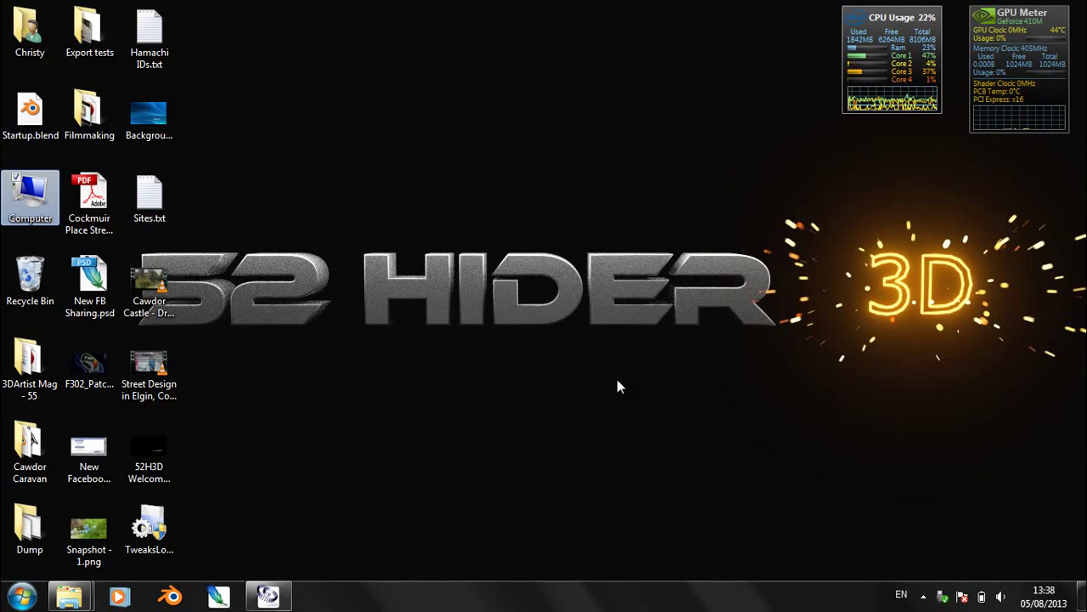
# Step: Bring the Premiere Pro 2.0 folder window to the front and maximize it
pyautogui.click(617, 399)
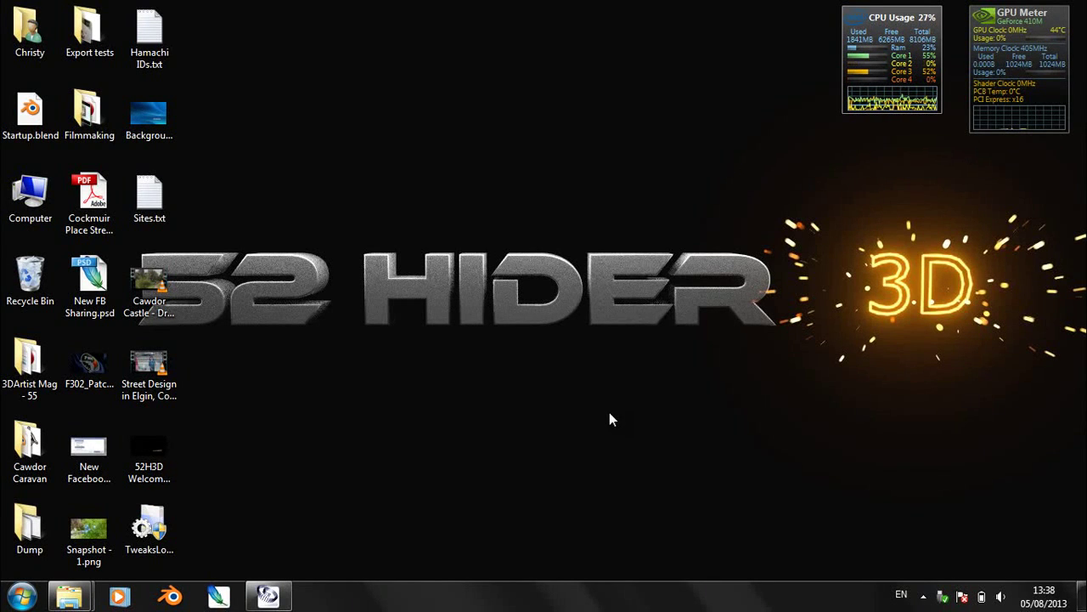
pyautogui.moveTo(70, 596)
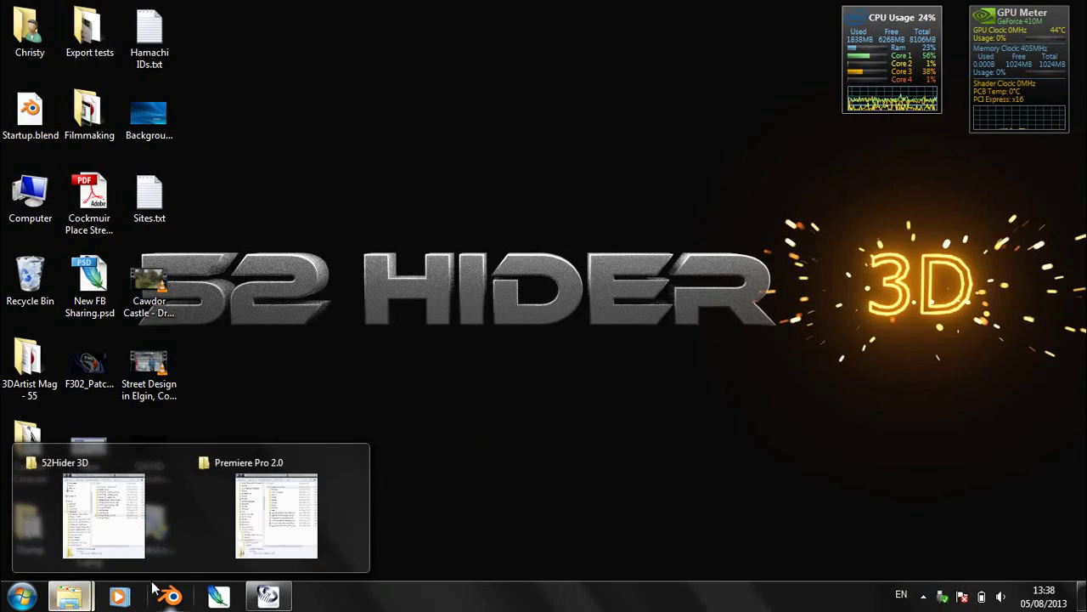
pyautogui.click(277, 516)
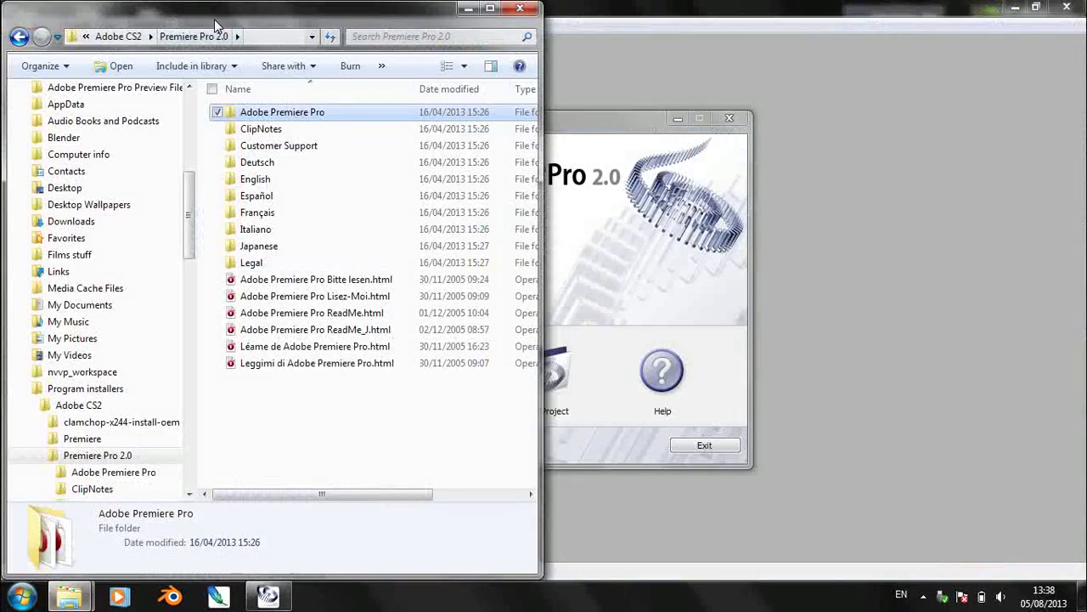
pyautogui.moveTo(220, 7); pyautogui.dragTo(277, 7)
pyautogui.doubleClick(277, 7)
# Step: Look inside the PPRO_2.0_Ret-NH_UE.zip archive in the Adobe CS2 folder, then return
pyautogui.click(241, 31)
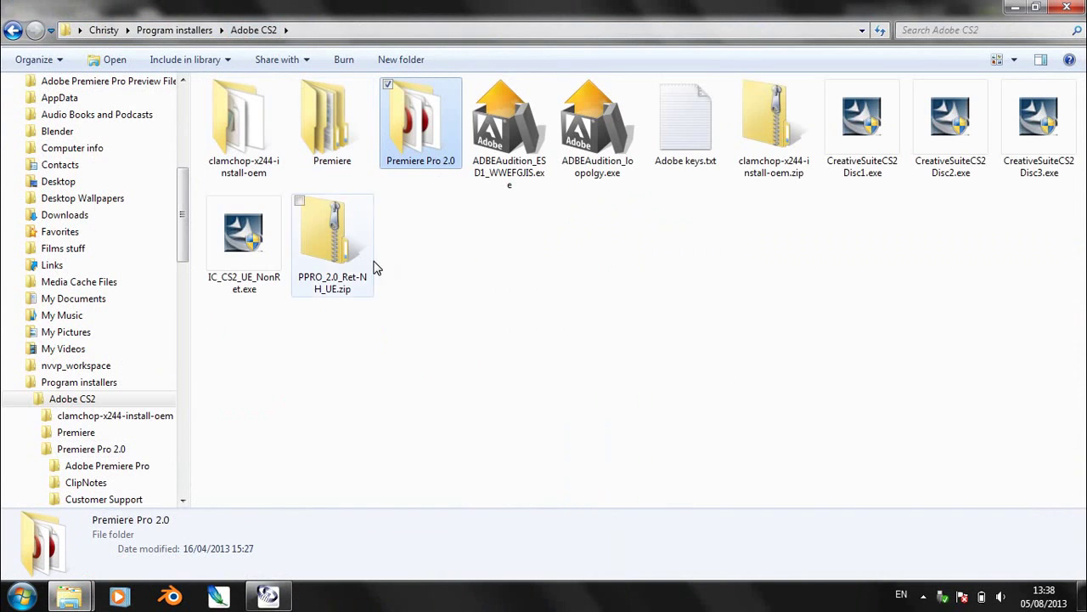
pyautogui.click(340, 246)
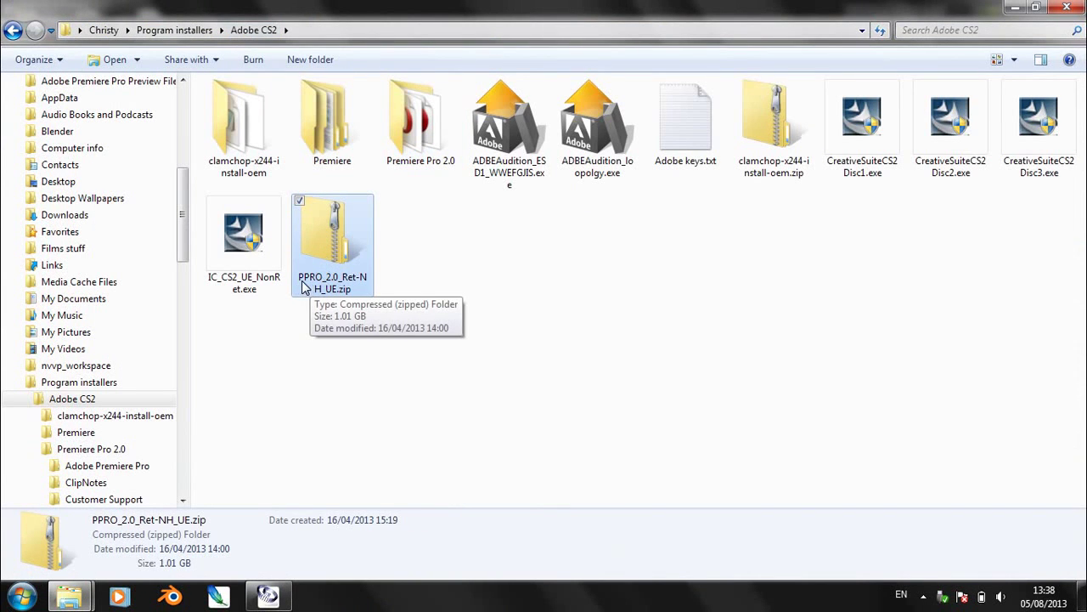
pyautogui.doubleClick(347, 292)
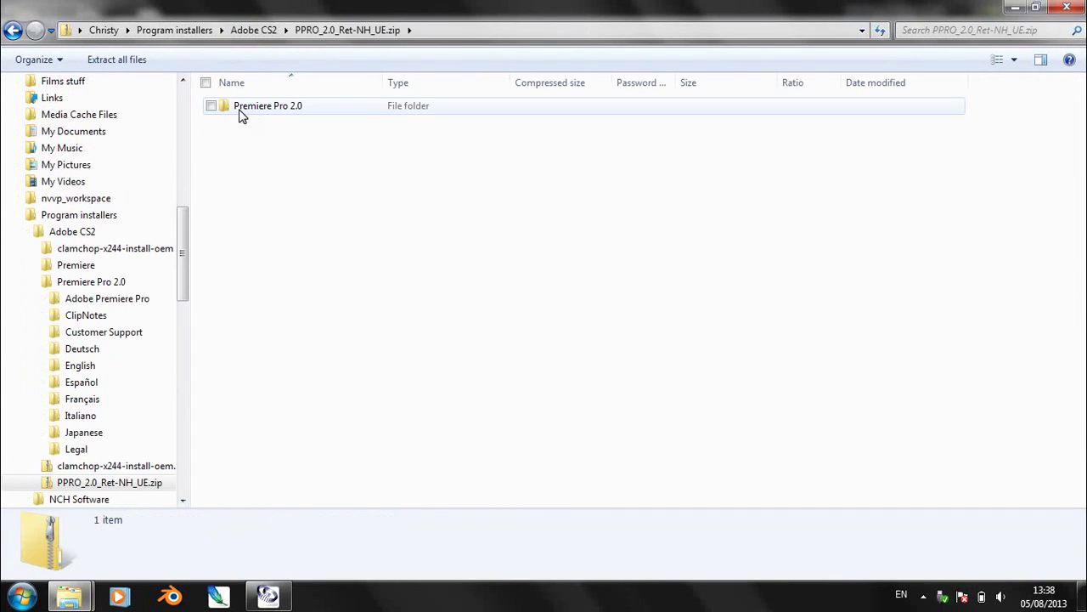
pyautogui.click(270, 33)
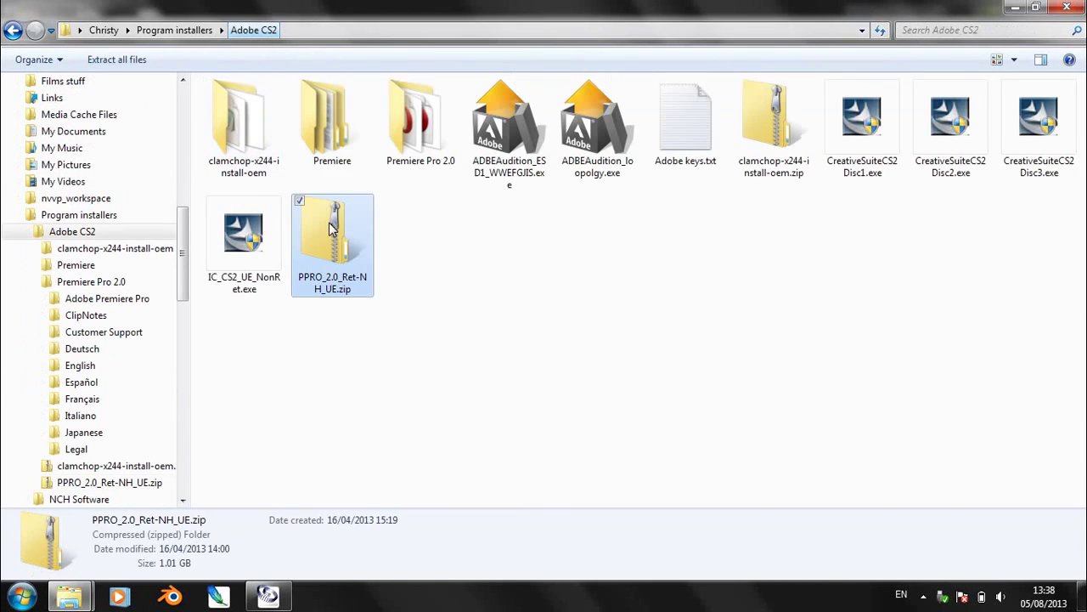
# Step: Browse Premiere Pro 2.0 > Adobe Premiere Pro installer files and select setup.exe
pyautogui.doubleClick(414, 144)
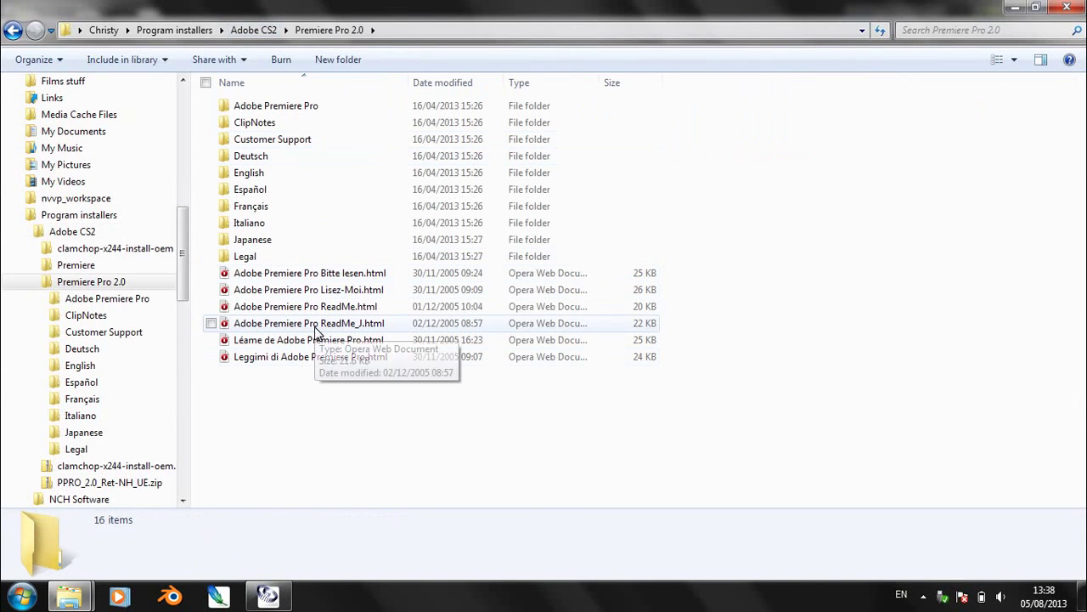
pyautogui.doubleClick(271, 109)
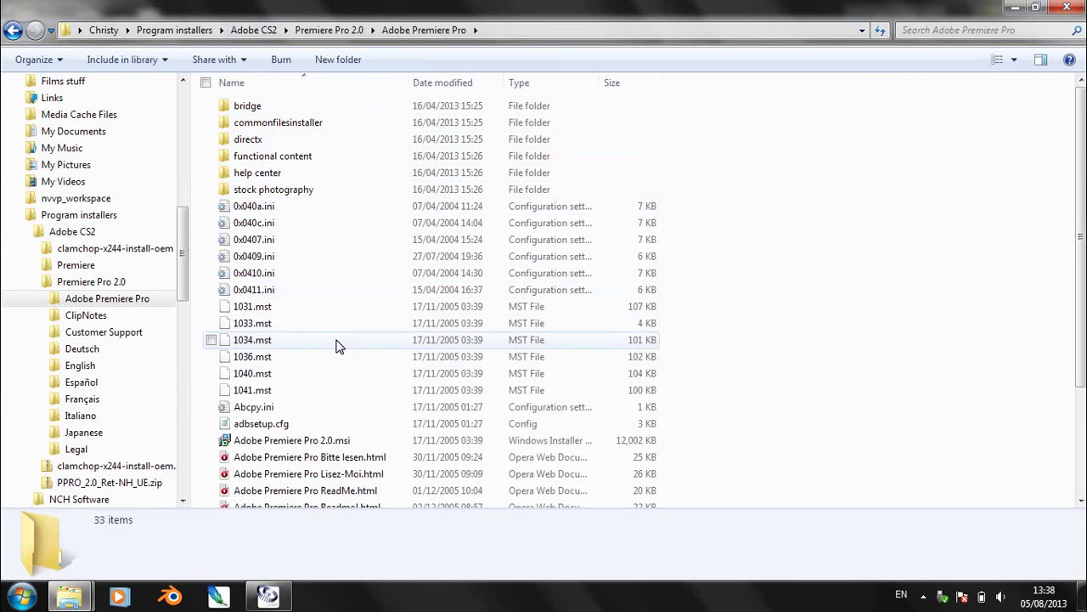
pyautogui.scroll(-2, 336, 344)
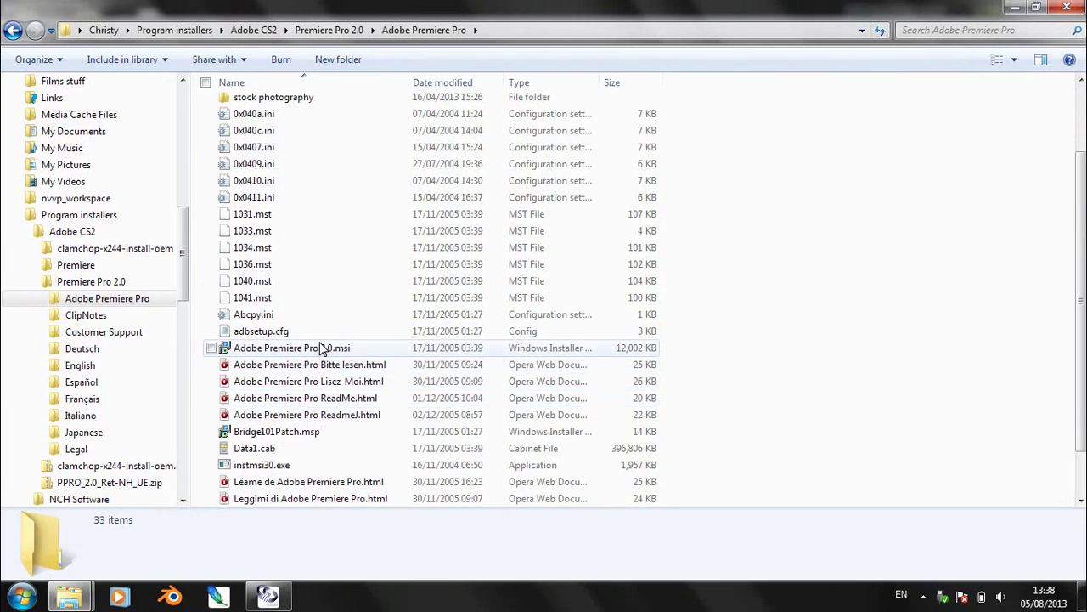
pyautogui.scroll(-1, 324, 349)
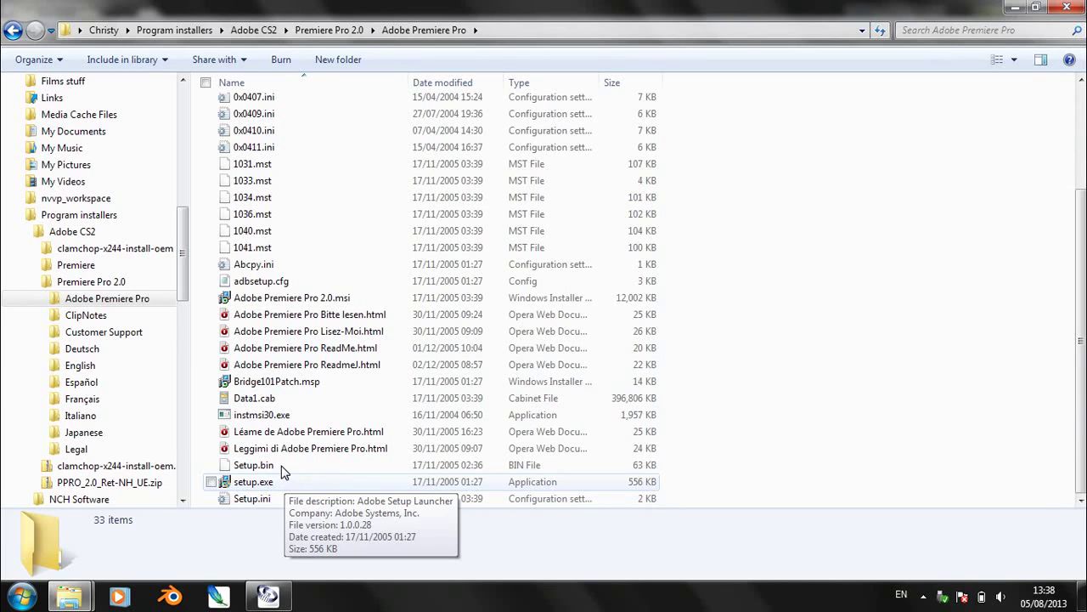
pyautogui.click(261, 302)
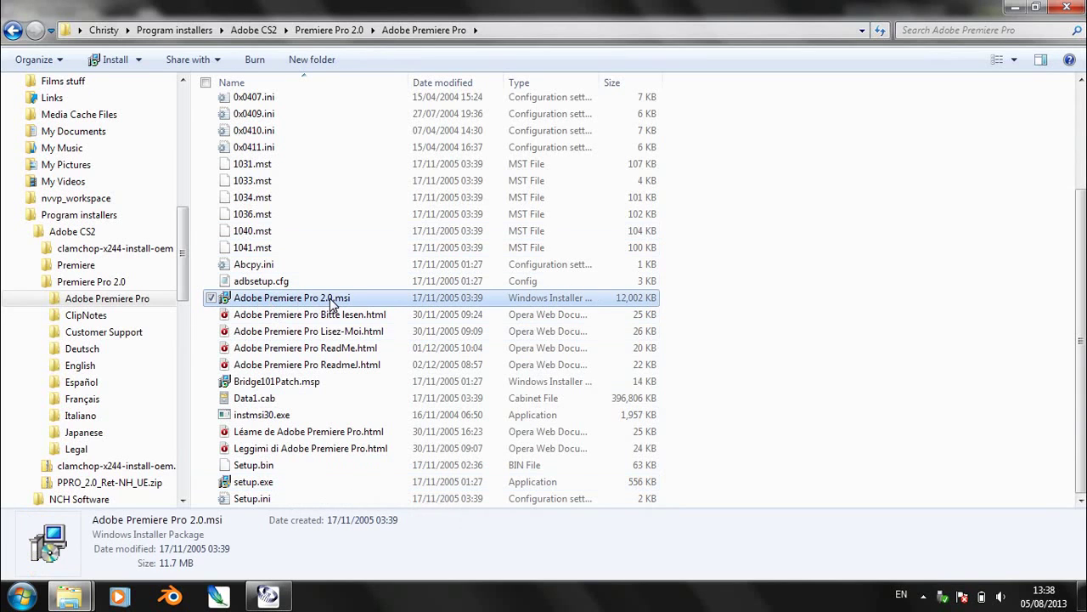
pyautogui.click(252, 483)
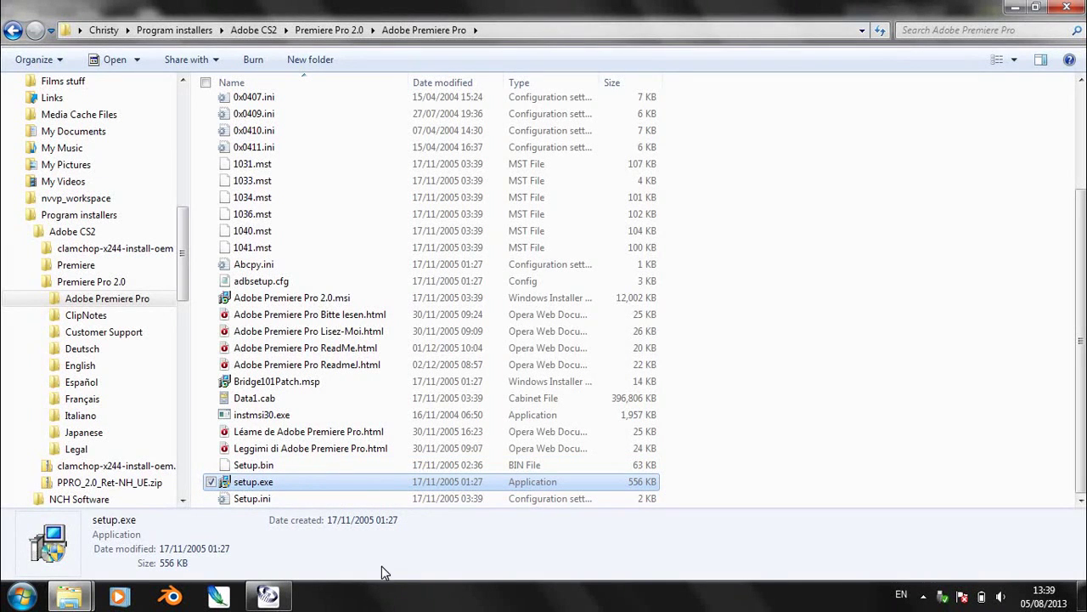
pyautogui.click(268, 596)
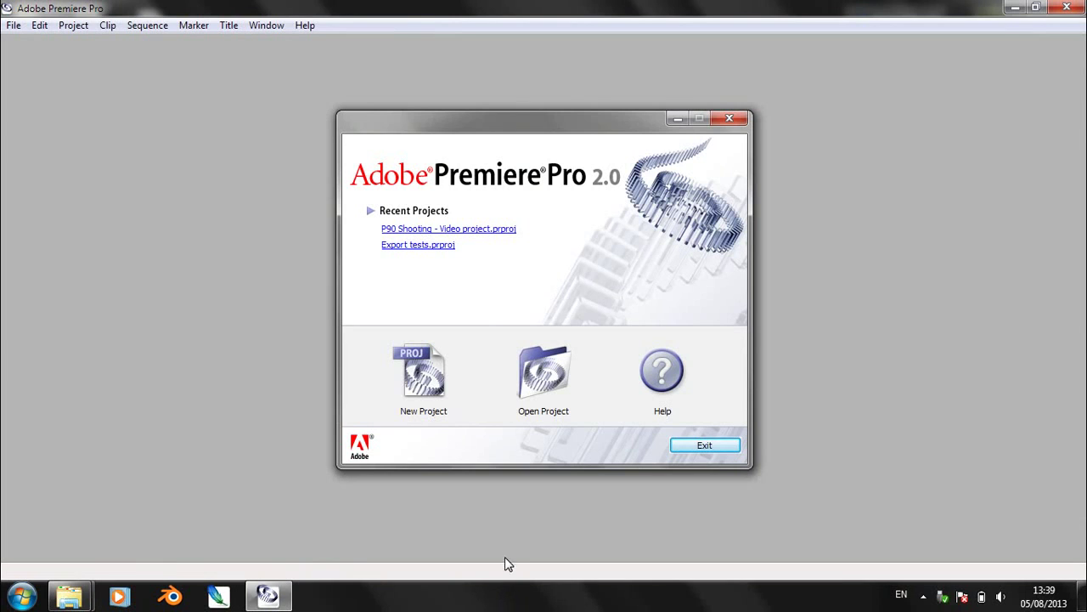
# Step: Start a new project and expand the Custom, DV - 24P, Adobe HDV and SD-SDI preset folders
pyautogui.click(436, 390)
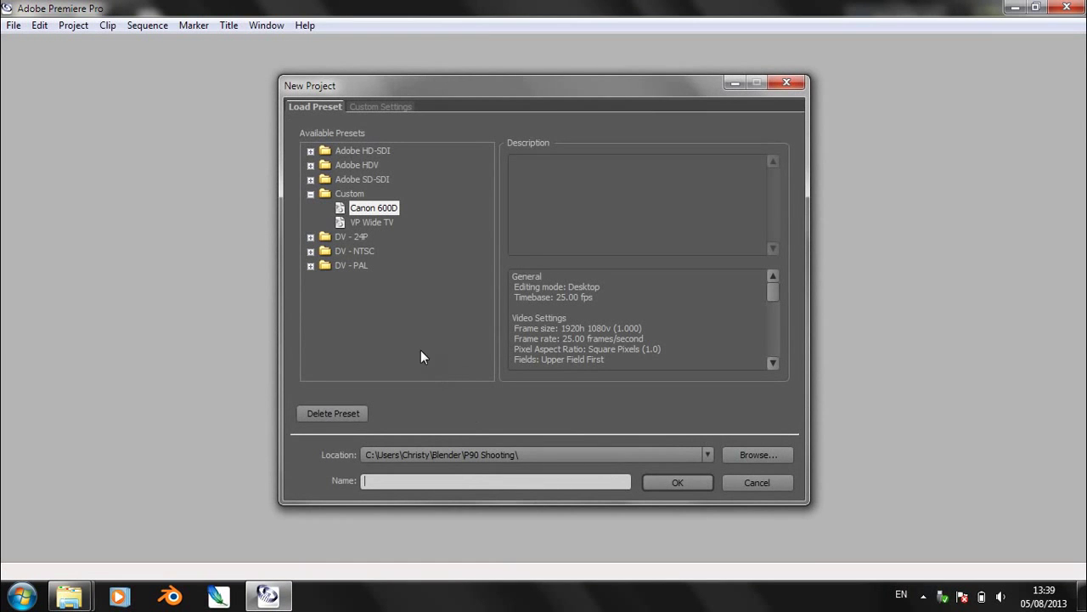
pyautogui.click(310, 195)
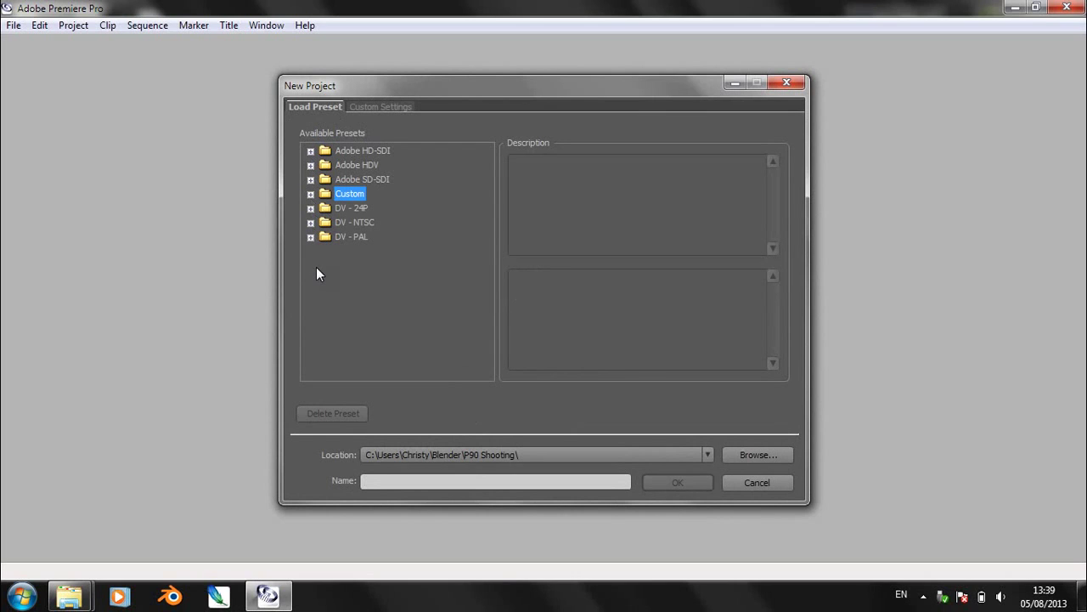
pyautogui.click(311, 194)
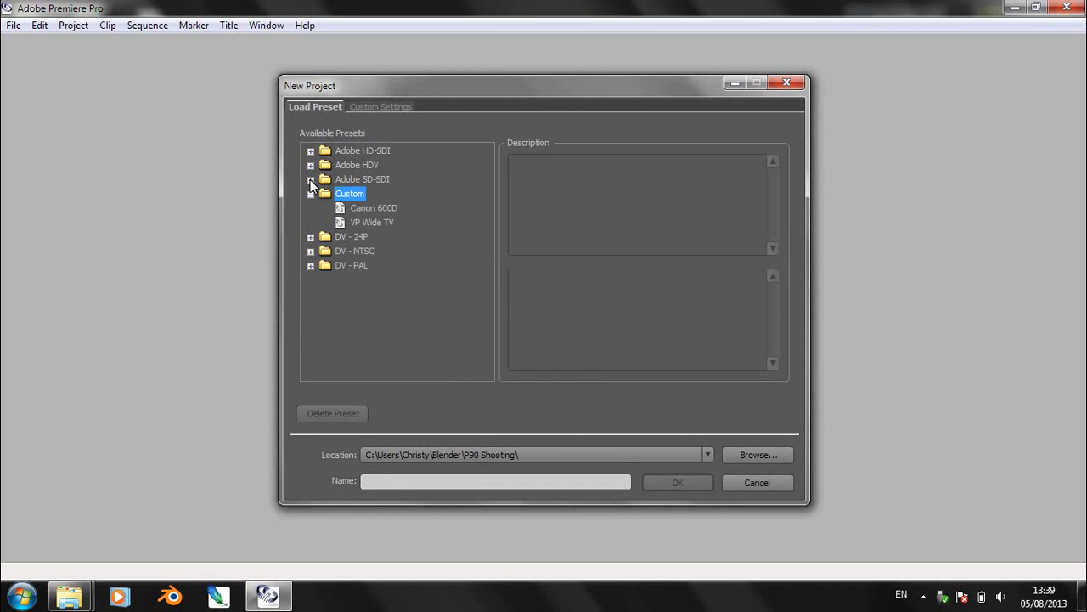
pyautogui.click(310, 238)
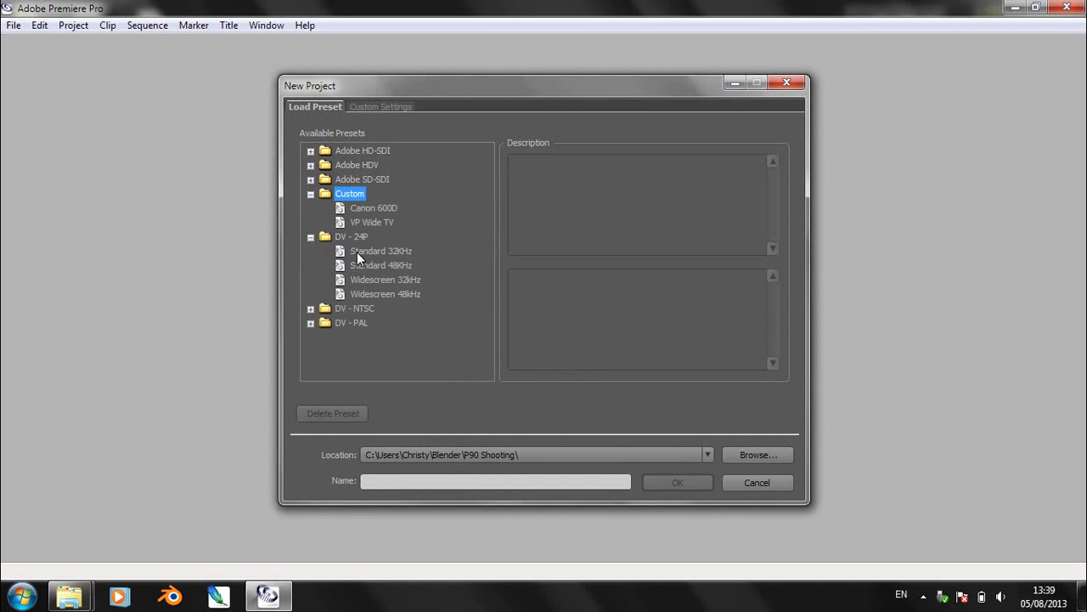
pyautogui.click(312, 168)
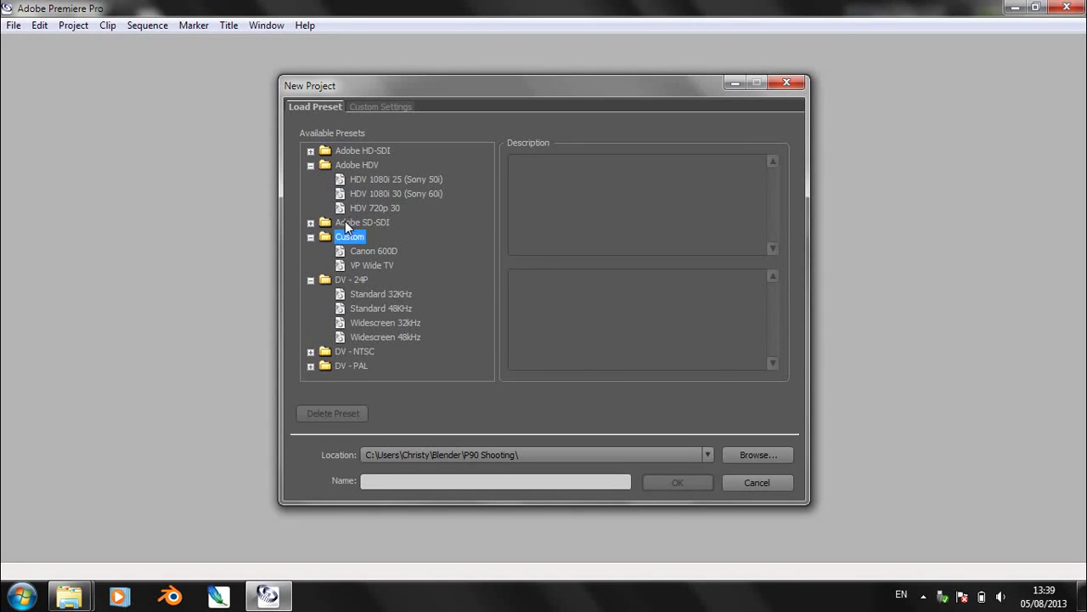
pyautogui.click(311, 223)
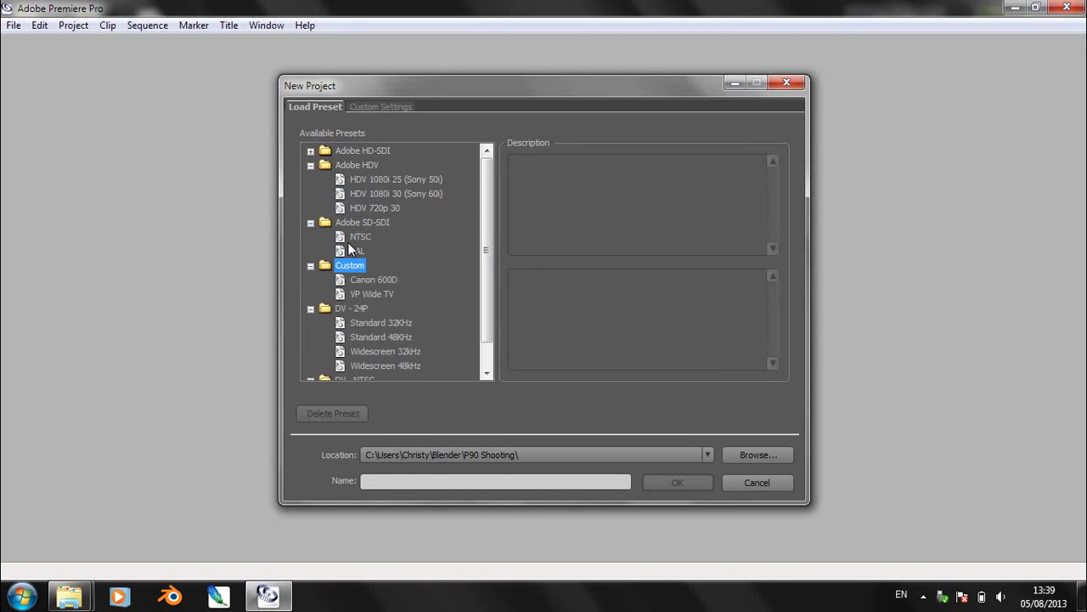
# Step: Collapse the preset folders and choose Adobe HDV > HDV 720p 30
pyautogui.click(311, 222)
pyautogui.click(310, 237)
pyautogui.click(310, 251)
pyautogui.click(311, 166)
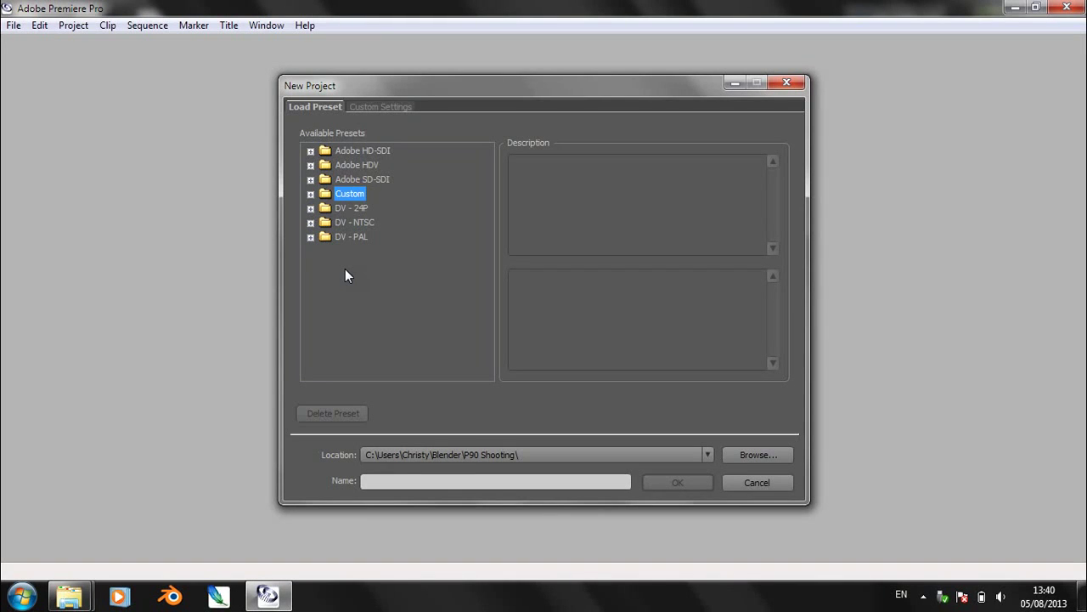
pyautogui.click(311, 166)
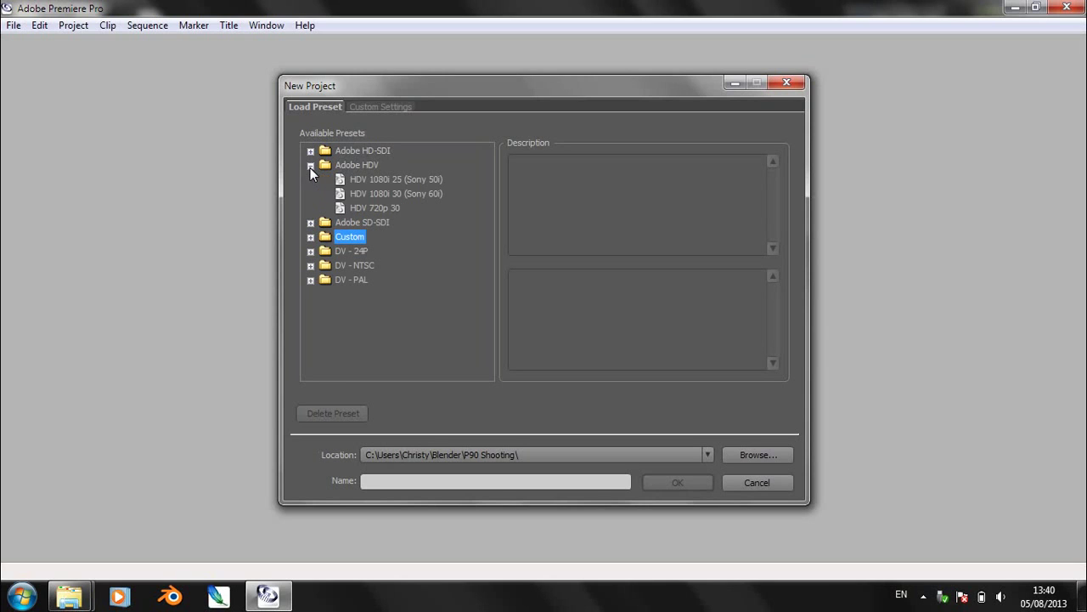
pyautogui.click(378, 209)
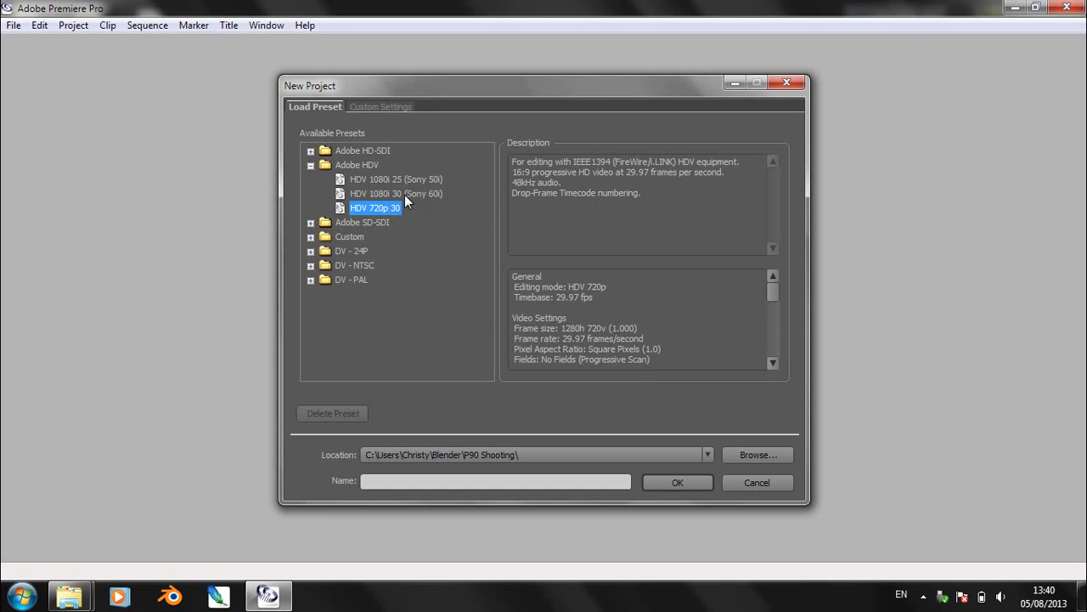
# Step: Save the project as 'Premiere tutorials project' in the Premiere Pro 2.0 Tutorials folder
pyautogui.click(764, 456)
pyautogui.moveTo(495, 174); pyautogui.dragTo(358, 76)
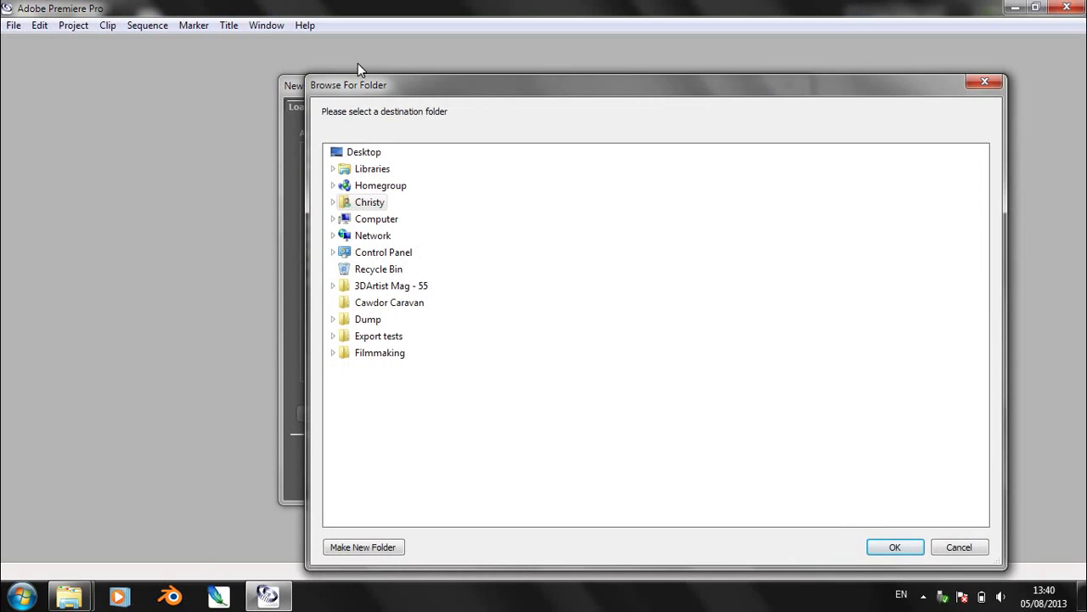
pyautogui.click(333, 202)
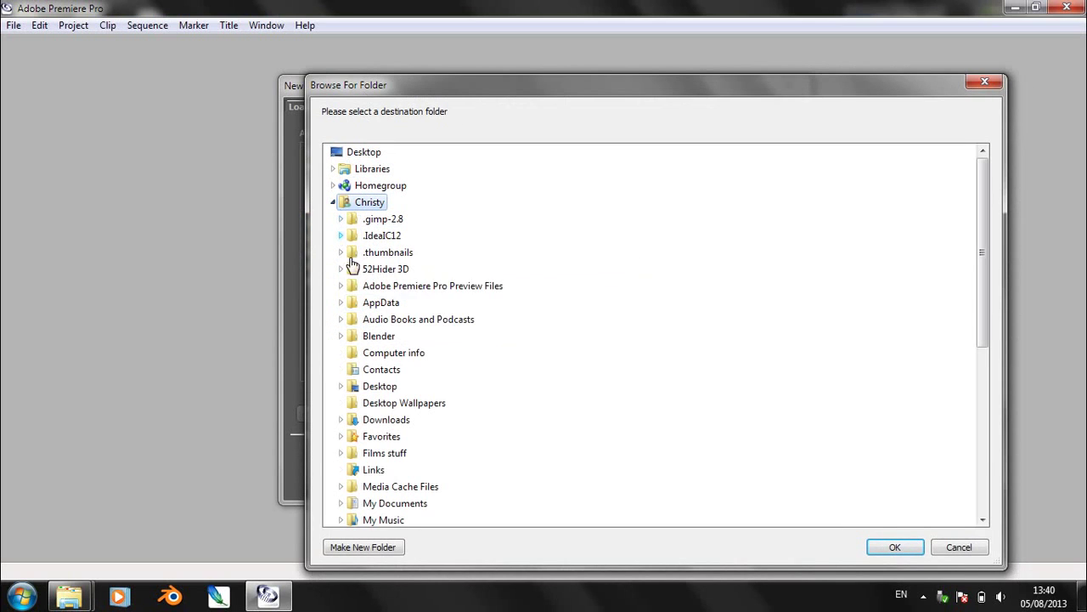
pyautogui.click(340, 268)
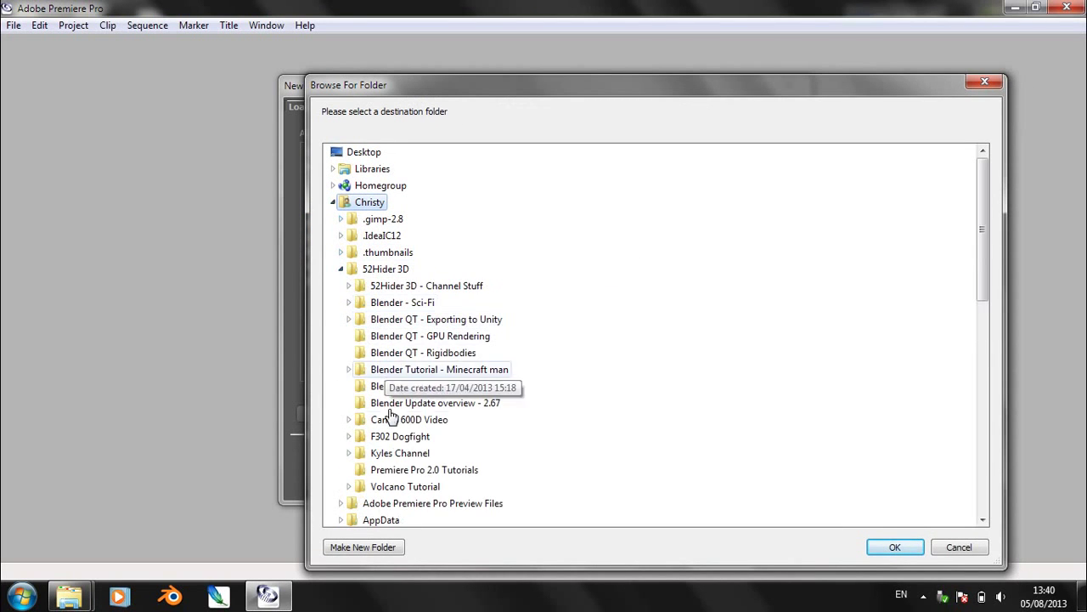
pyautogui.click(425, 471)
pyautogui.click(895, 547)
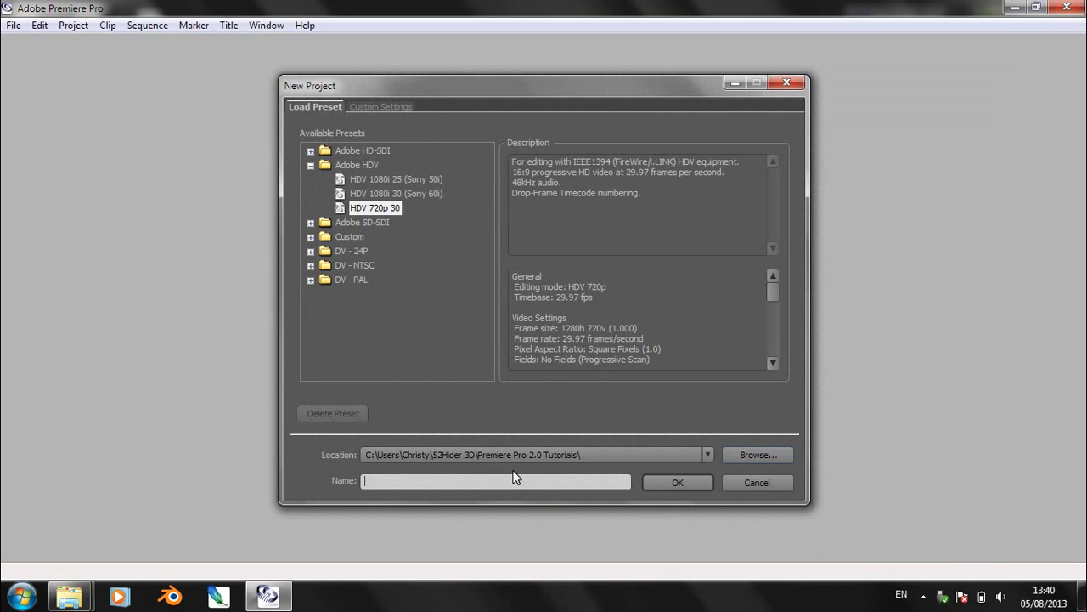
pyautogui.write('P')
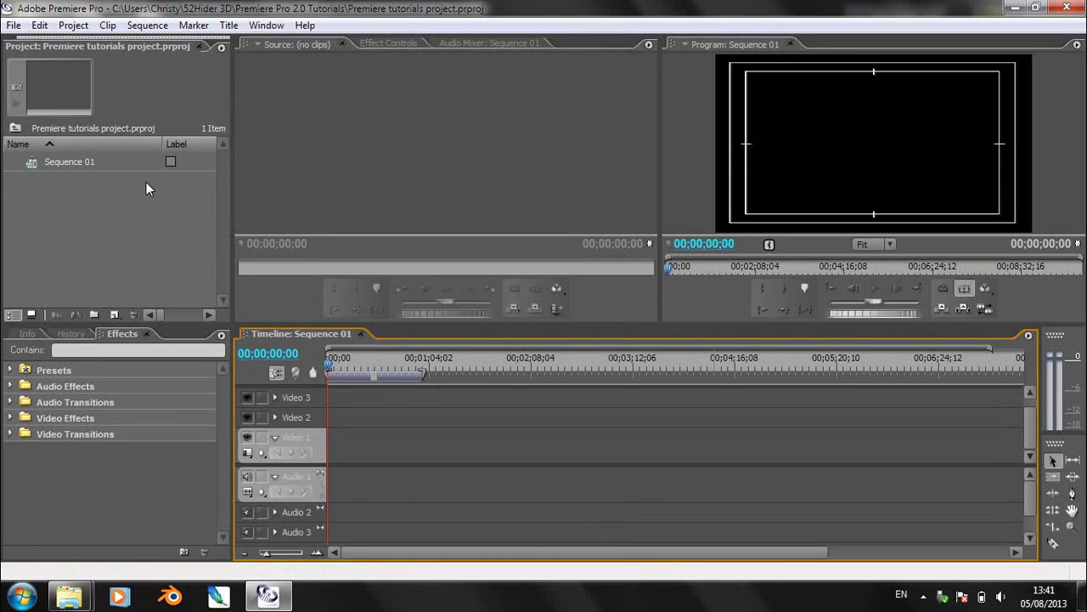
# Step: Scrub the empty sequence, then bring up the Info panel and the Effects list
pyautogui.moveTo(352, 359); pyautogui.dragTo(237, 378)
pyautogui.click(336, 171)
pyautogui.click(831, 109)
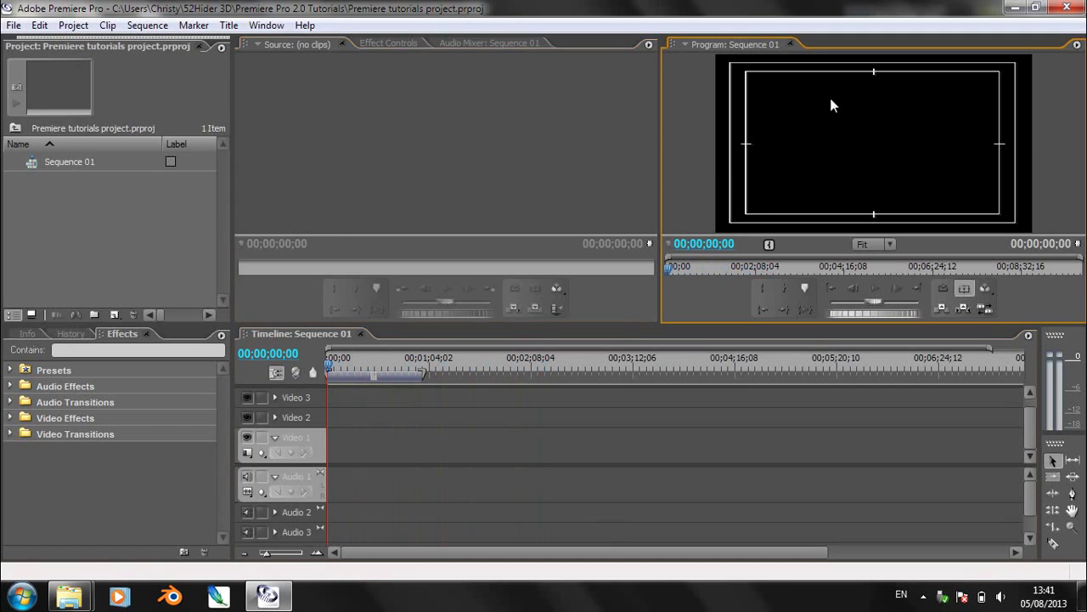
pyautogui.click(77, 208)
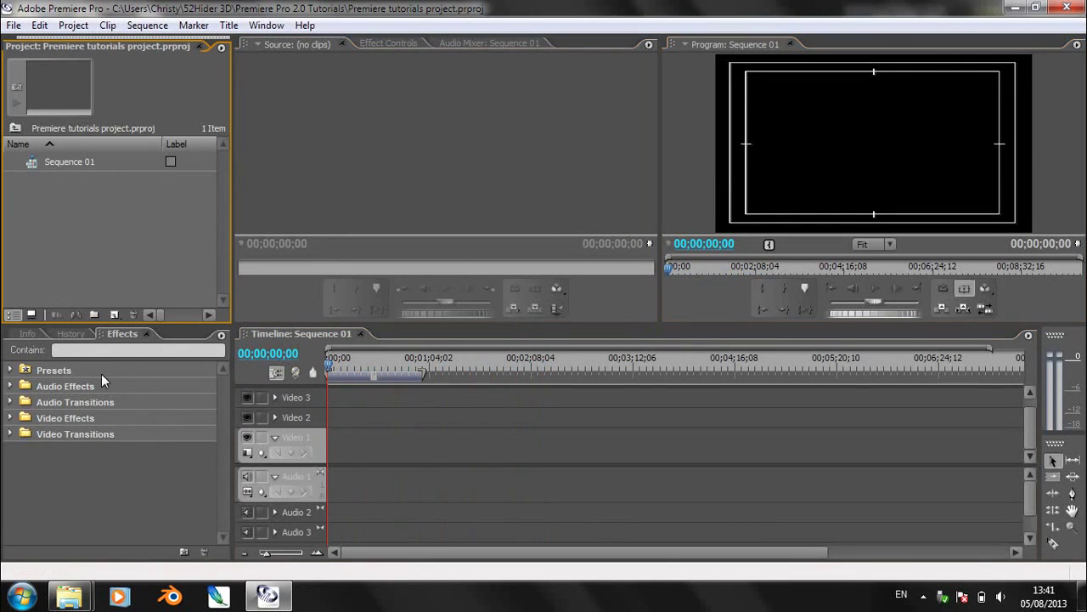
pyautogui.click(32, 334)
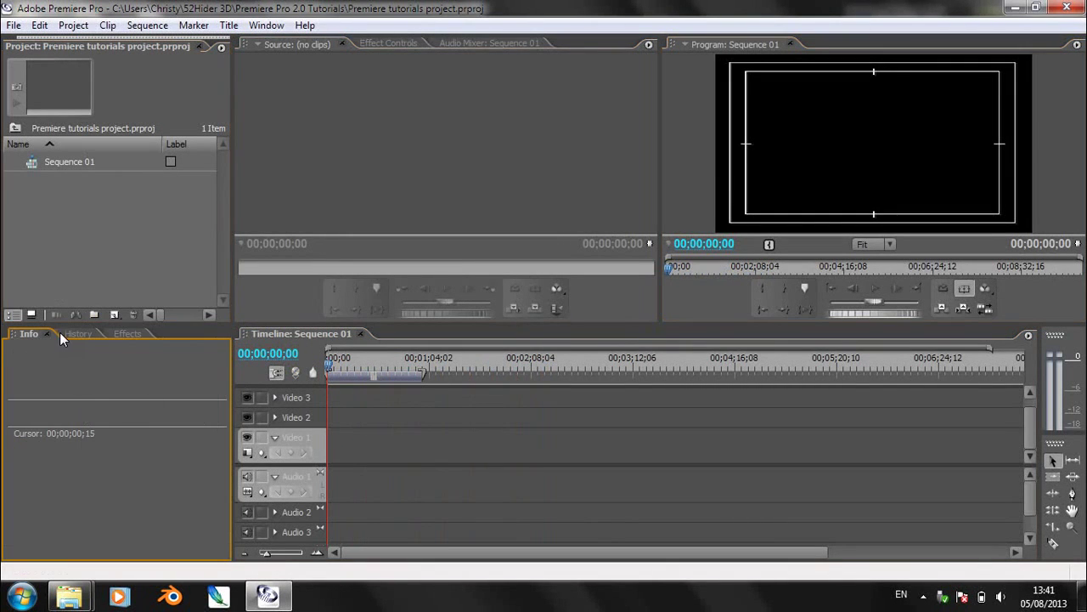
pyautogui.click(127, 333)
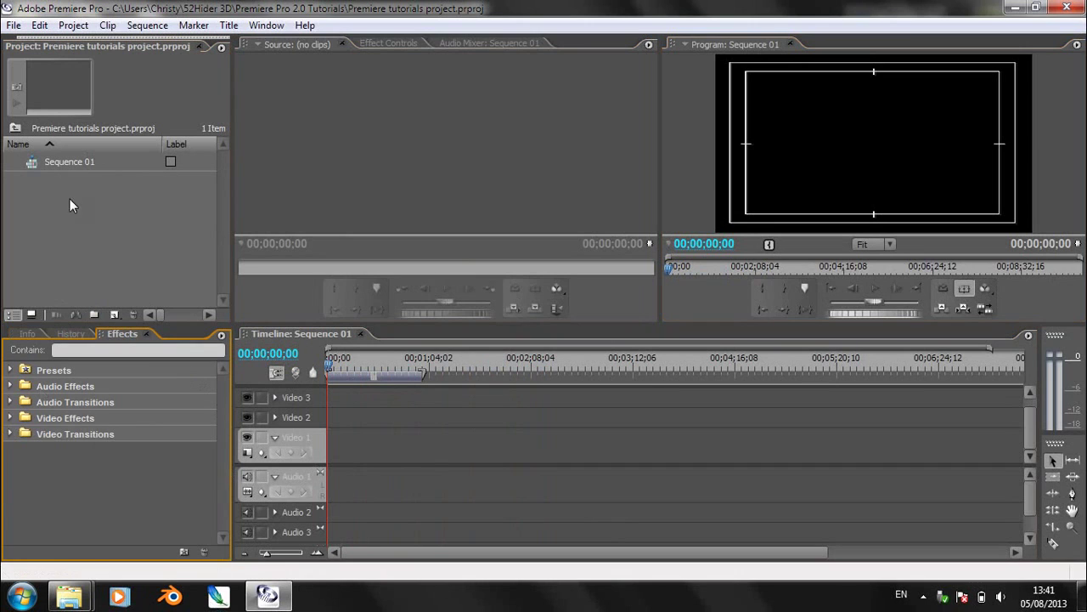
# Step: Select Sequence 01 and scrub its empty Timeline back to the start
pyautogui.click(51, 163)
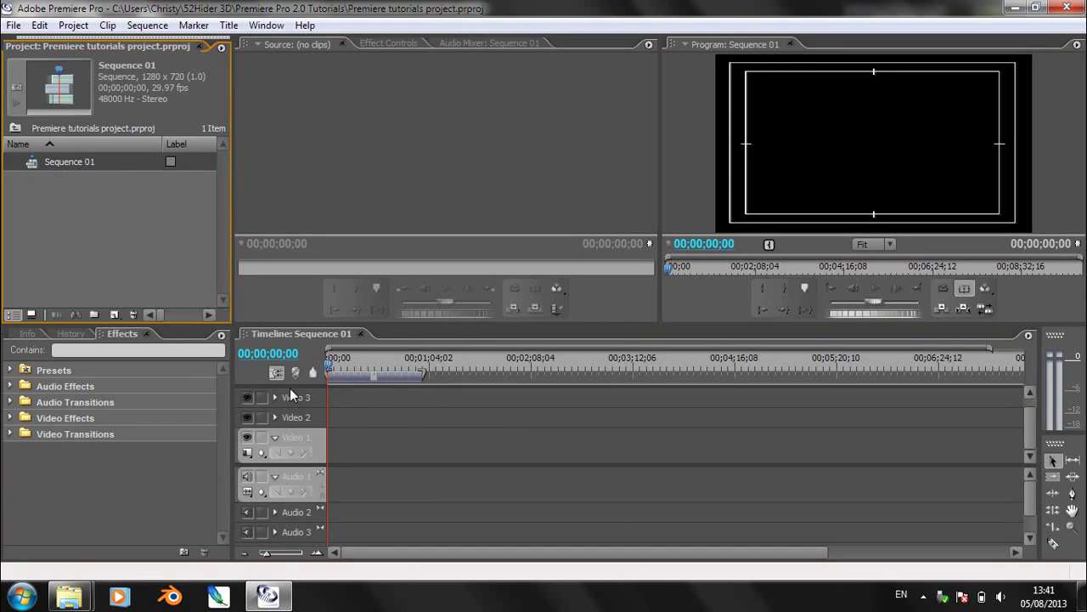
pyautogui.click(328, 367)
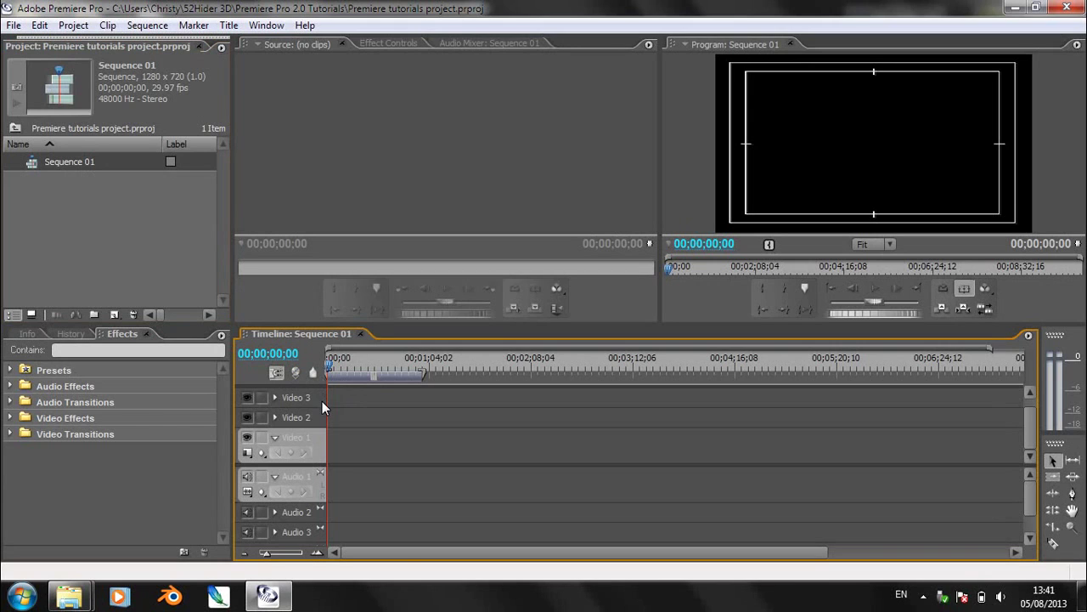
pyautogui.click(330, 368)
pyautogui.moveTo(332, 368)
pyautogui.mouseDown()
pyautogui.moveTo(395, 367)
pyautogui.moveTo(328, 368)
pyautogui.mouseUp()
# Step: In the Import dialog, navigate to the 52Hider 3D - Channel Stuff folder
pyautogui.doubleClick(165, 294)
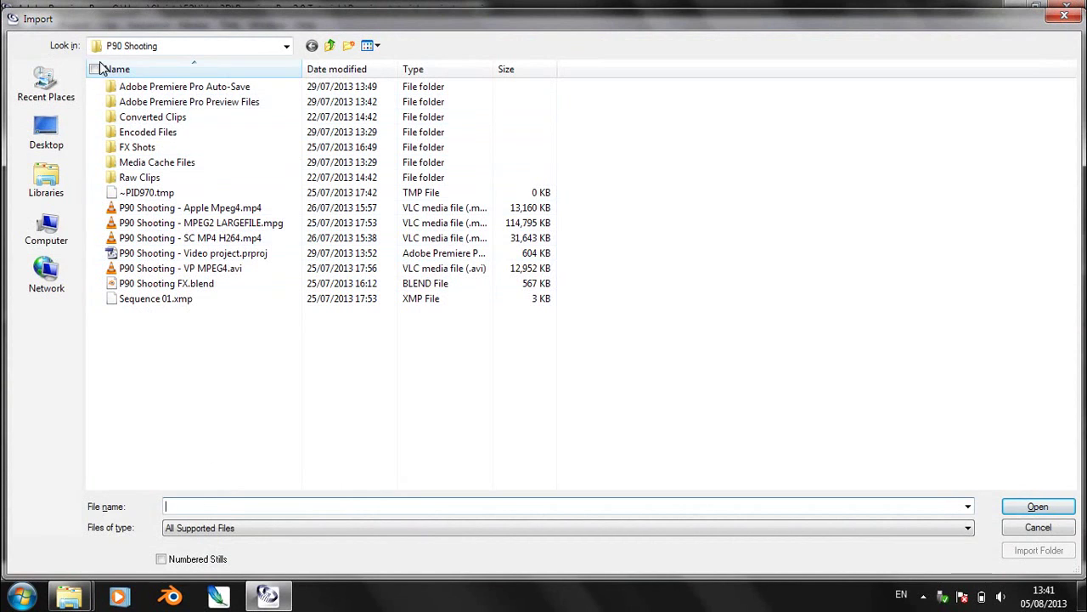
pyautogui.click(48, 178)
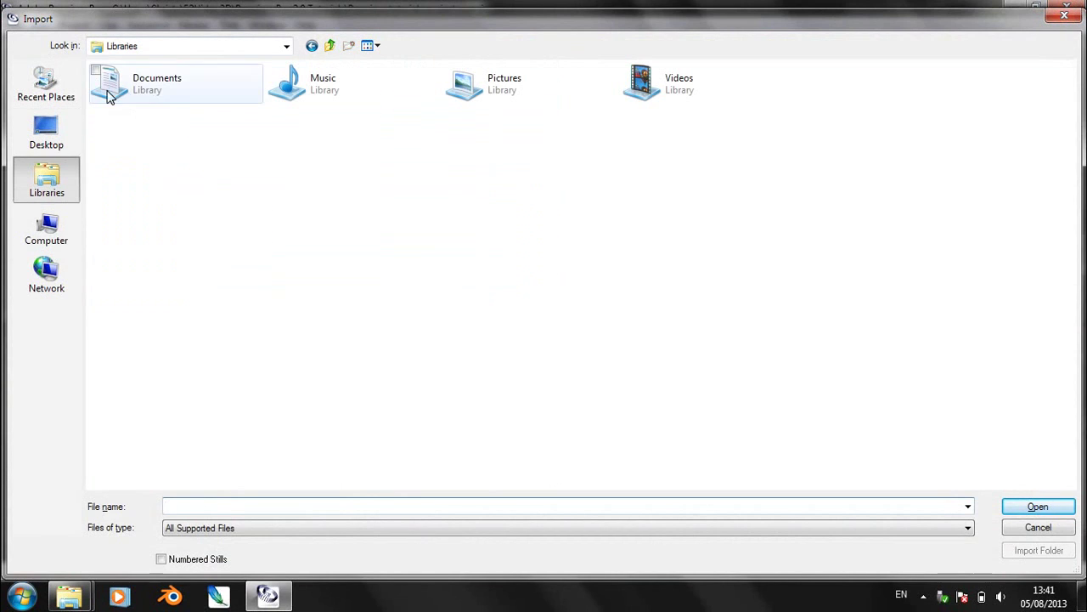
pyautogui.click(54, 242)
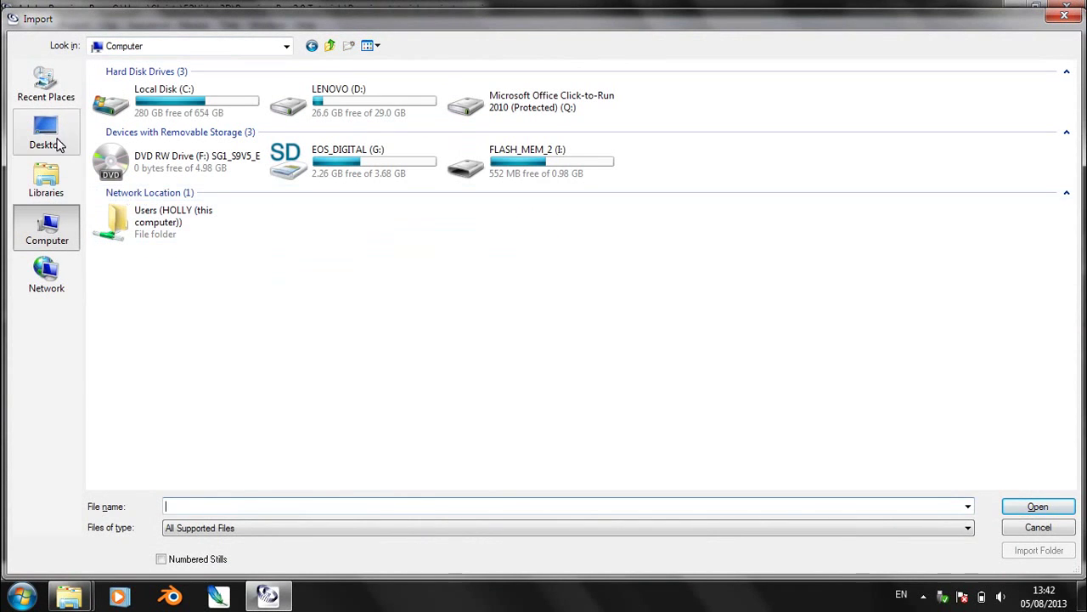
pyautogui.click(286, 46)
pyautogui.click(138, 113)
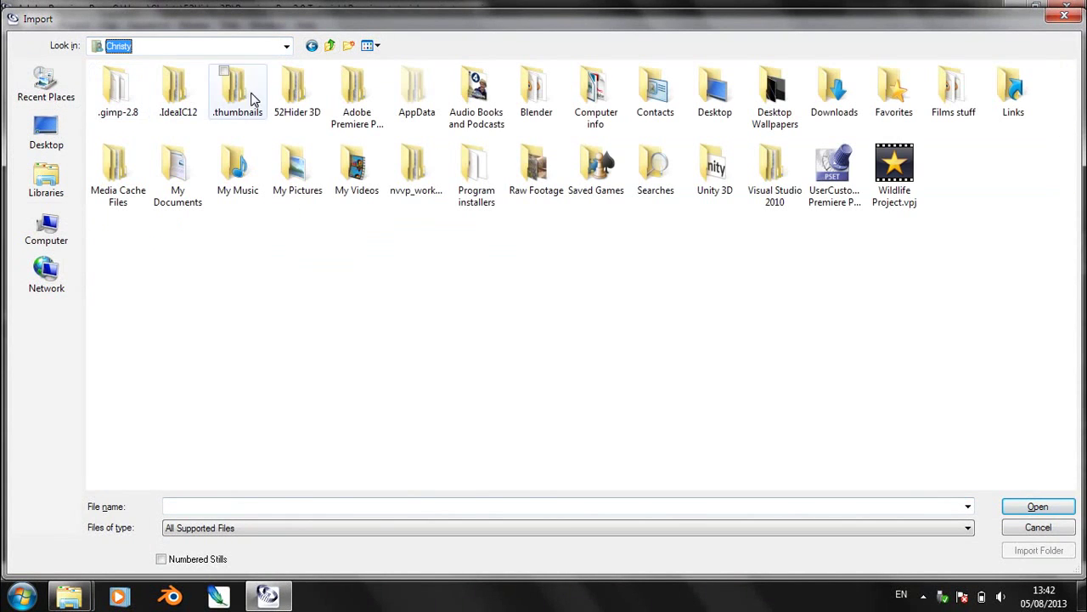
pyautogui.doubleClick(293, 96)
pyautogui.click(174, 89)
pyautogui.doubleClick(174, 89)
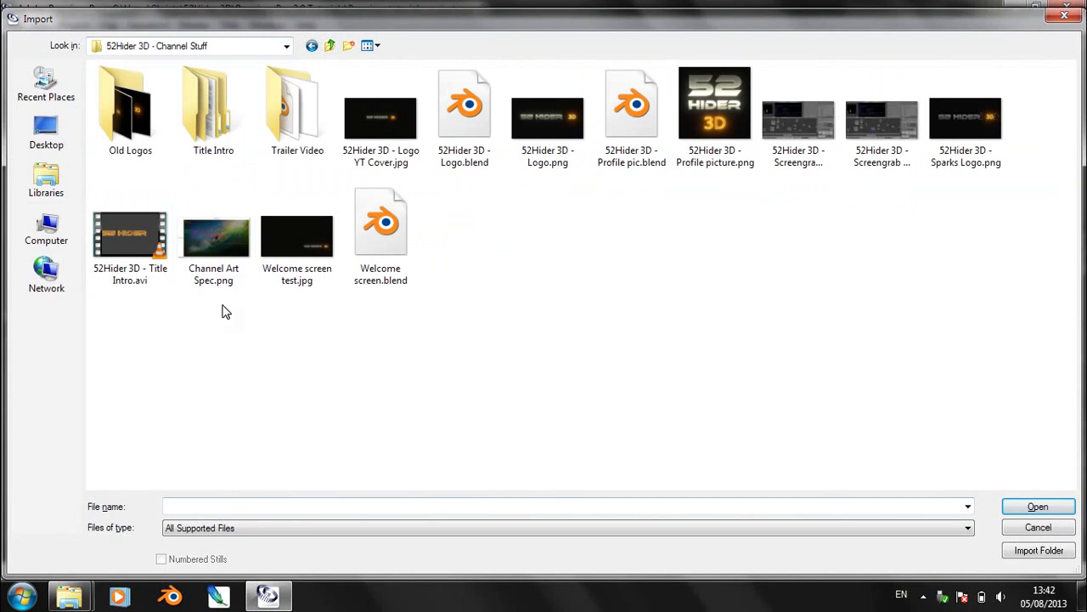
# Step: Import 52Hider 3D - Title Intro.avi and select the new clip in the Project panel
pyautogui.click(128, 250)
pyautogui.doubleClick(127, 231)
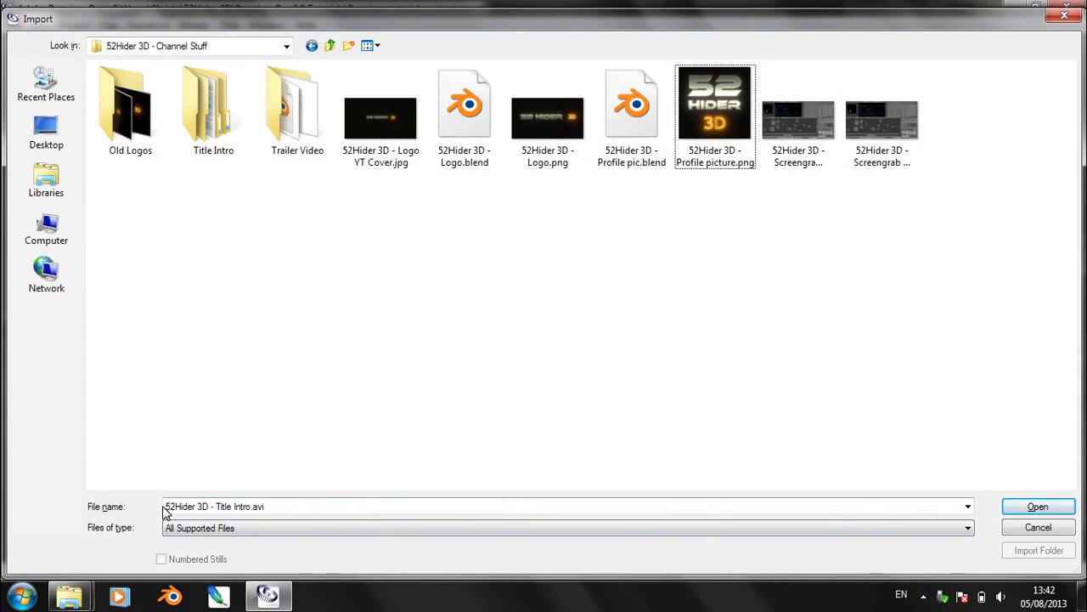
pyautogui.click(1036, 507)
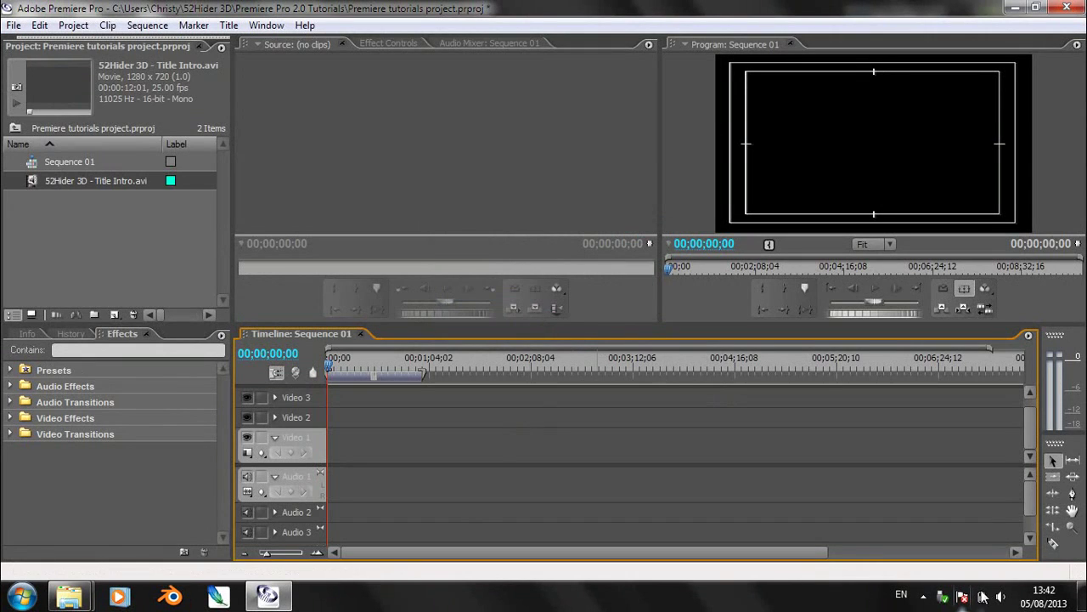
pyautogui.click(77, 181)
pyautogui.click(66, 182)
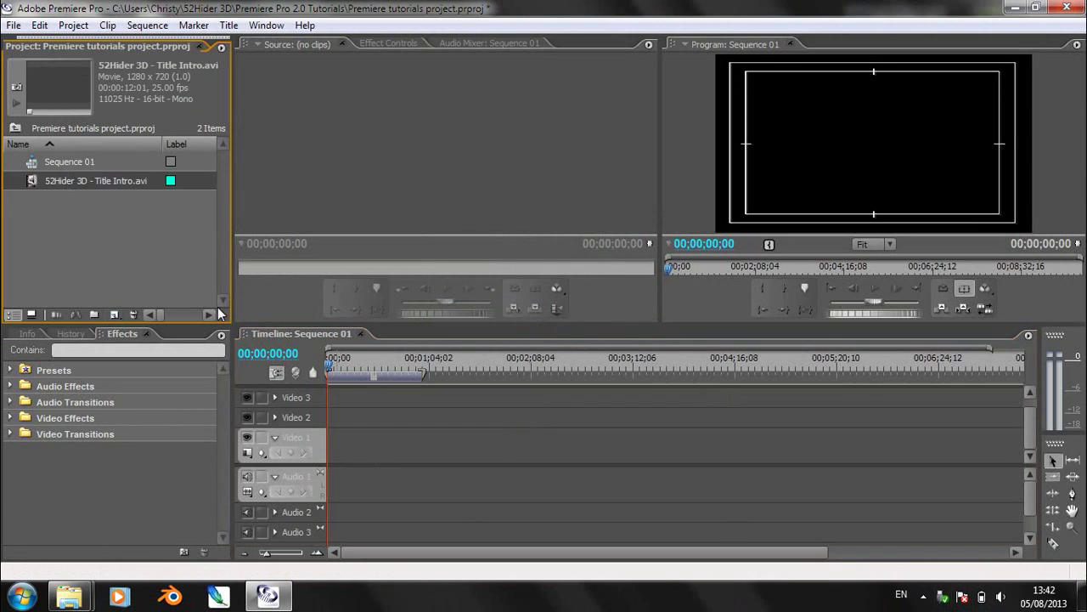
# Step: Load 52Hider 3D - Title Intro.avi in the Source monitor and play it through
pyautogui.doubleClick(49, 184)
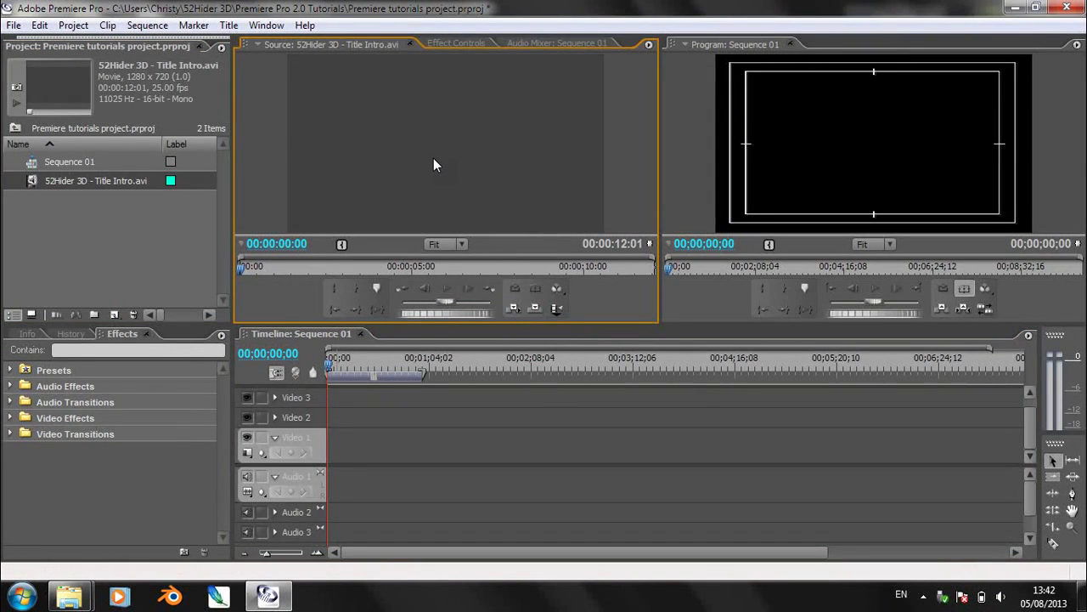
pyautogui.press('space')
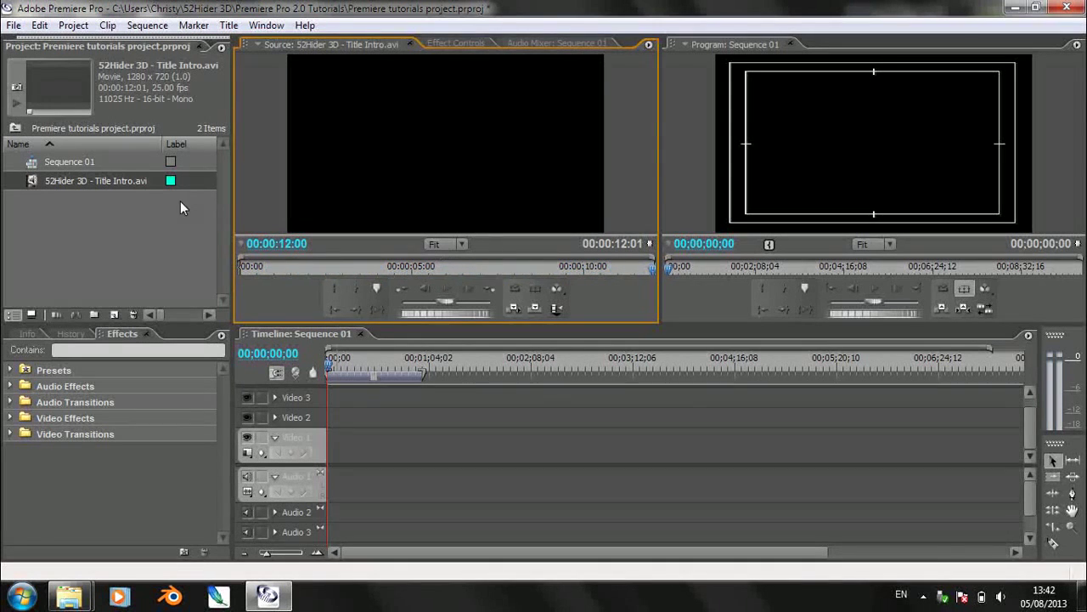
# Step: Place the Title Intro clip at the start of Video 1, then play and scrub the sequence
pyautogui.moveTo(38, 177); pyautogui.dragTo(336, 459)
pyautogui.click(330, 360)
pyautogui.moveTo(330, 361); pyautogui.dragTo(308, 363)
pyautogui.press('space')
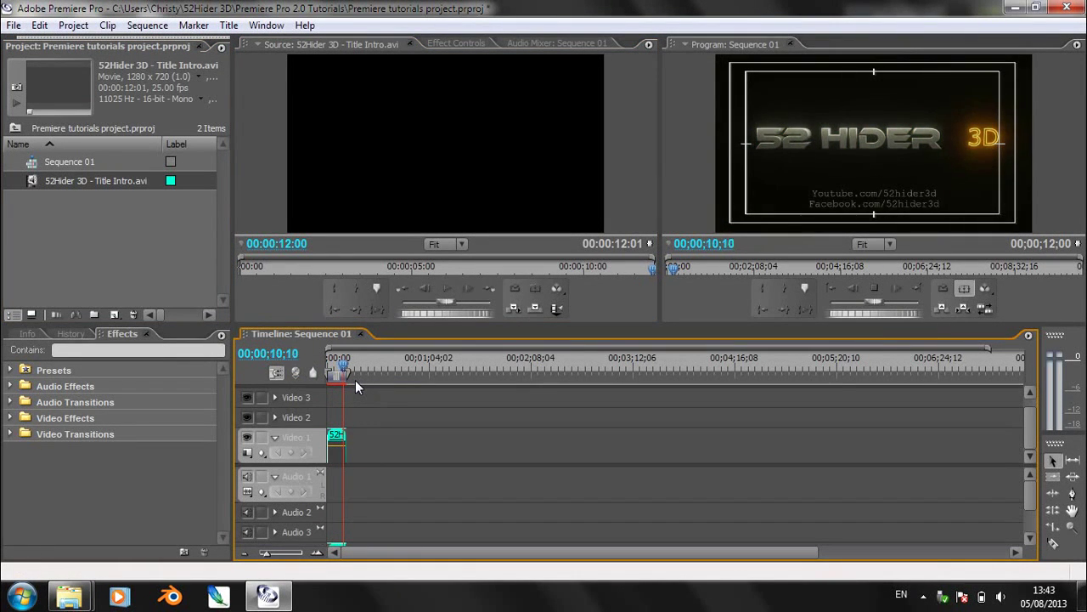
pyautogui.moveTo(338, 361); pyautogui.dragTo(341, 364)
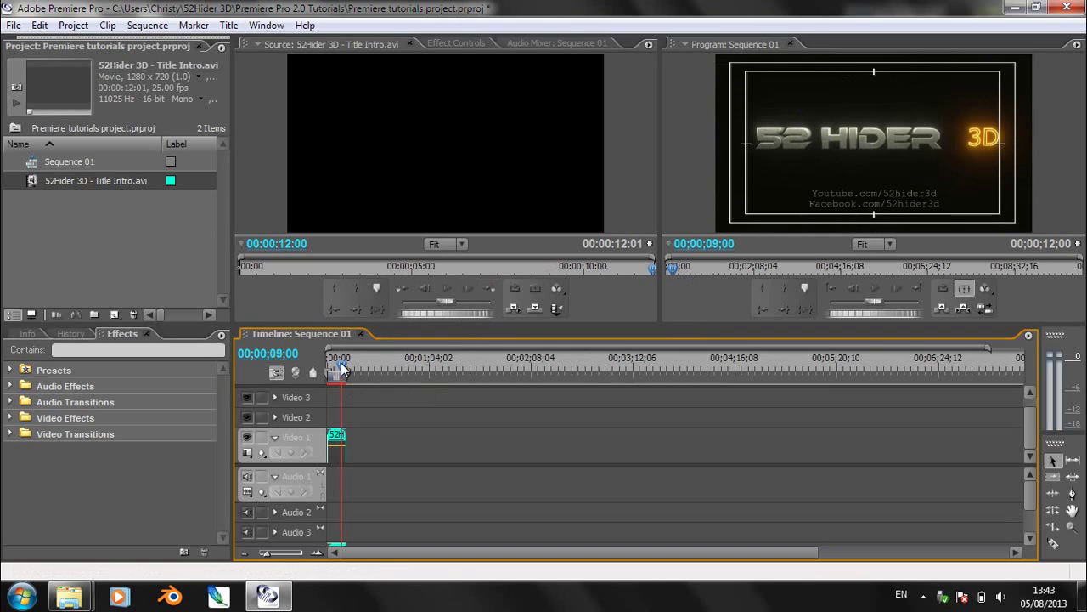
pyautogui.moveTo(340, 362); pyautogui.dragTo(323, 368)
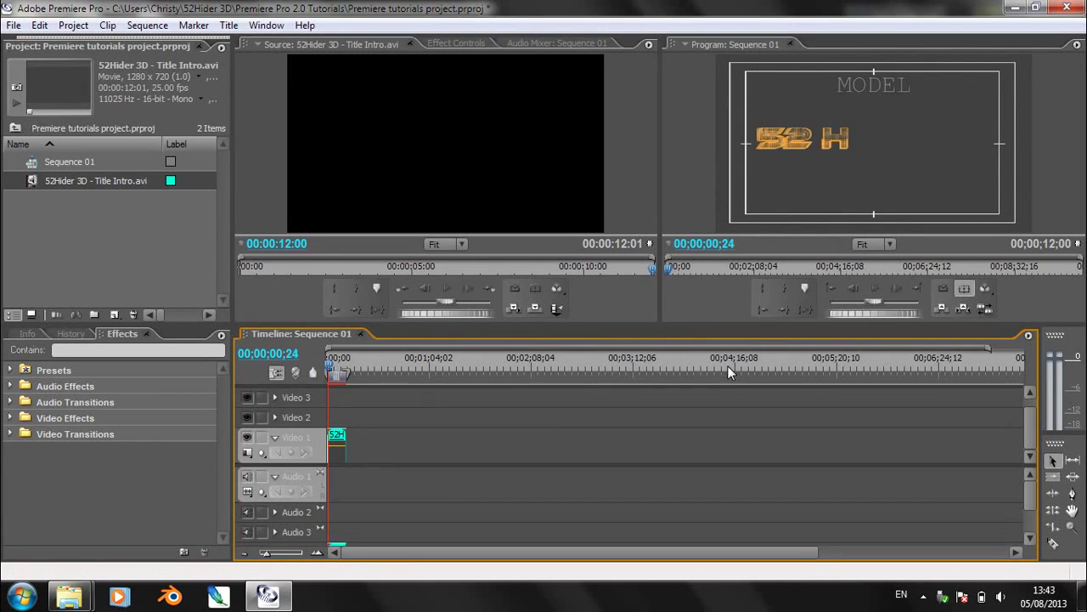
# Step: Set Playback Settings desktop display mode to Compatible and replay the sequence from the start
pyautogui.click(1077, 44)
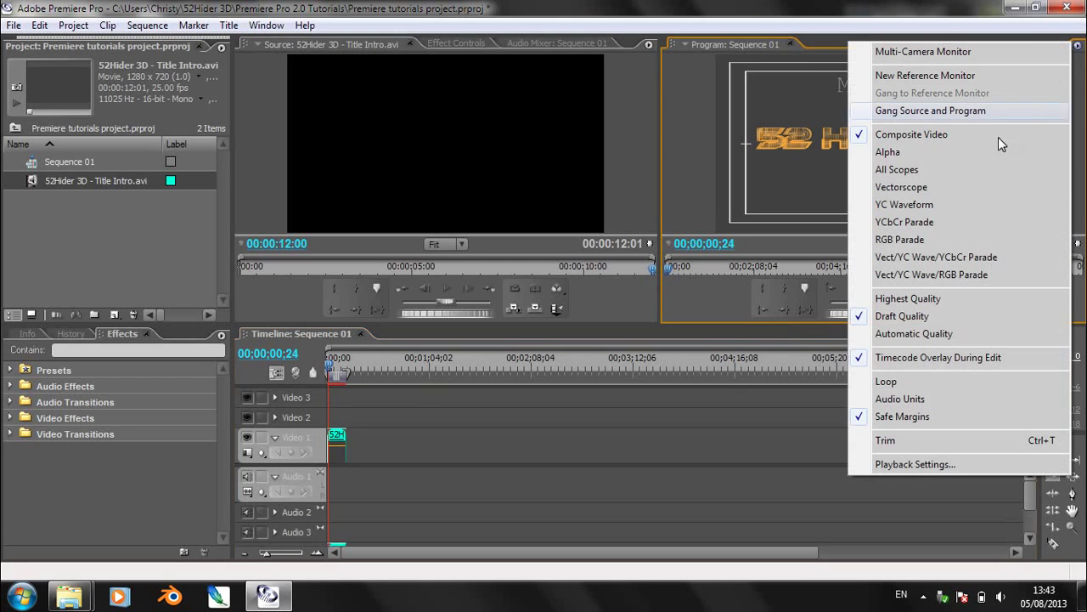
pyautogui.click(890, 466)
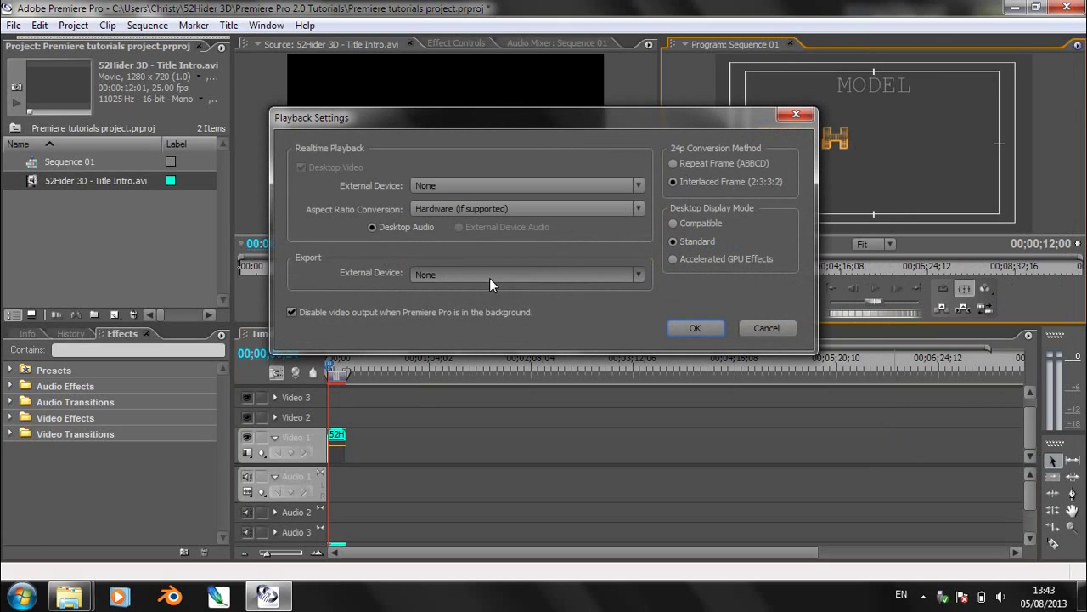
pyautogui.click(690, 225)
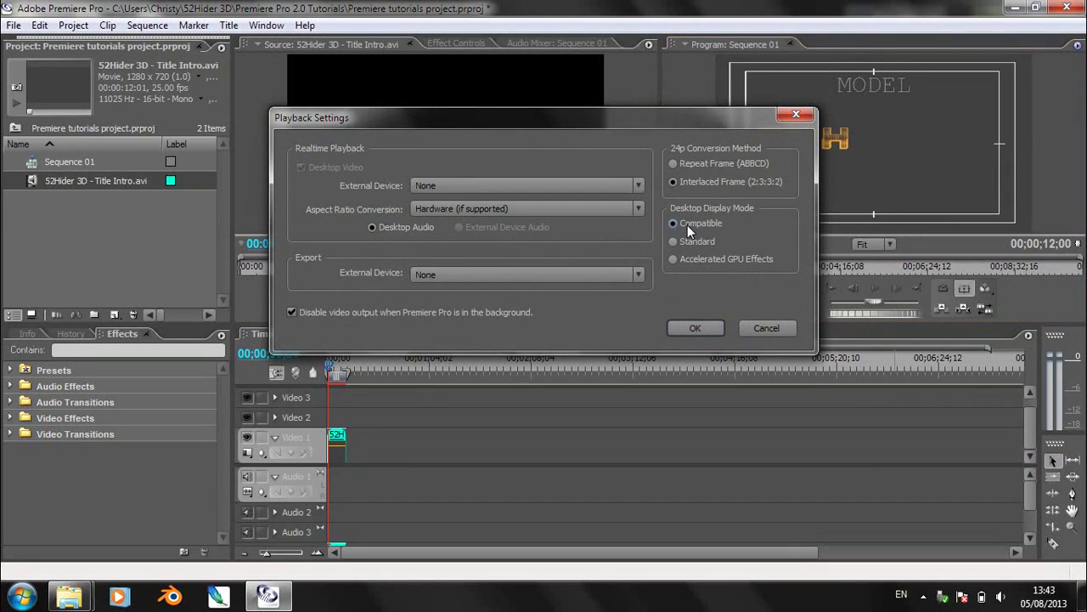
pyautogui.click(696, 329)
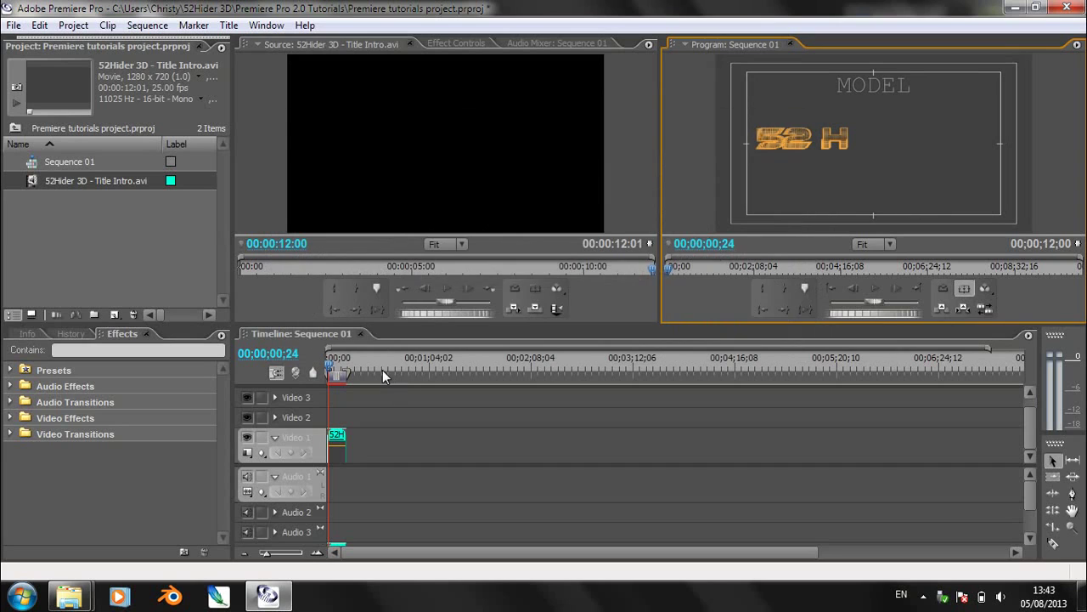
pyautogui.moveTo(383, 369); pyautogui.dragTo(307, 353)
pyautogui.press('space')
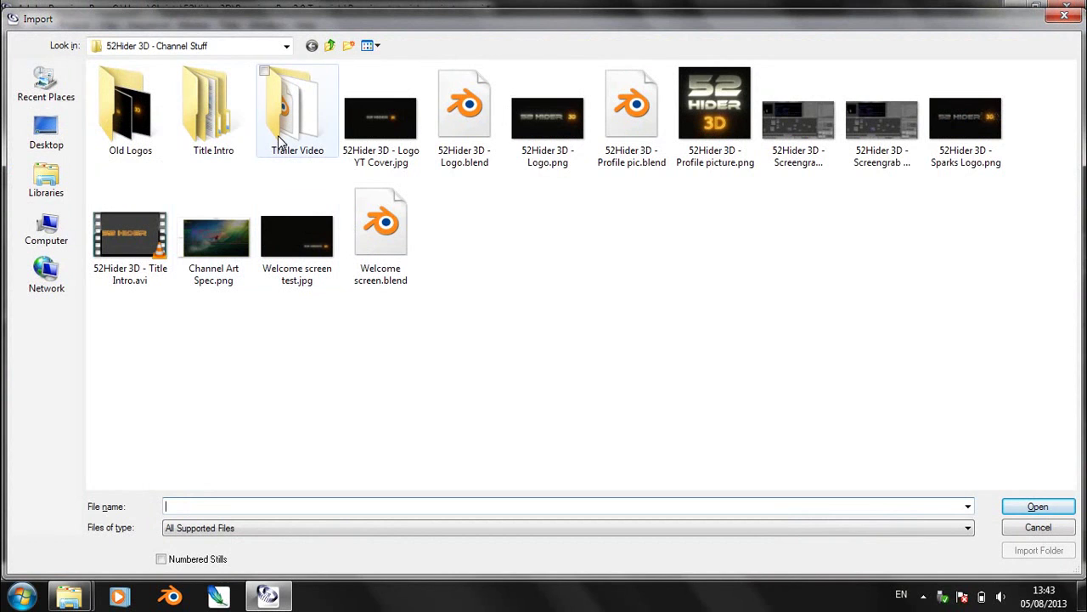
# Step: Import 52H3D Standard intro.avi from Title Intro > Standard 52Hider
pyautogui.doubleClick(280, 141)
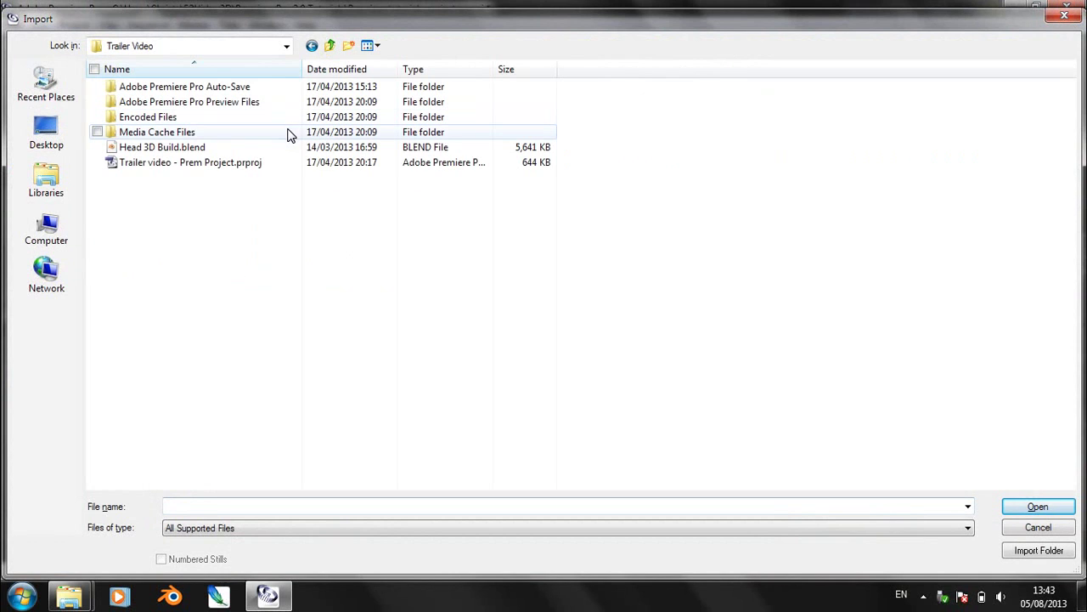
pyautogui.press('BackSpace')
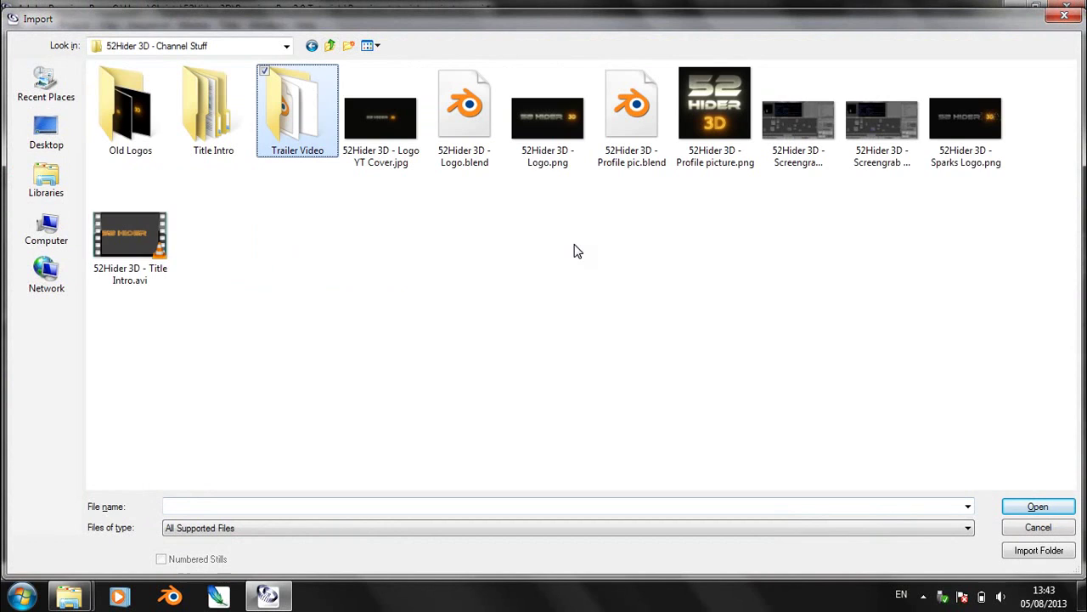
pyautogui.doubleClick(218, 126)
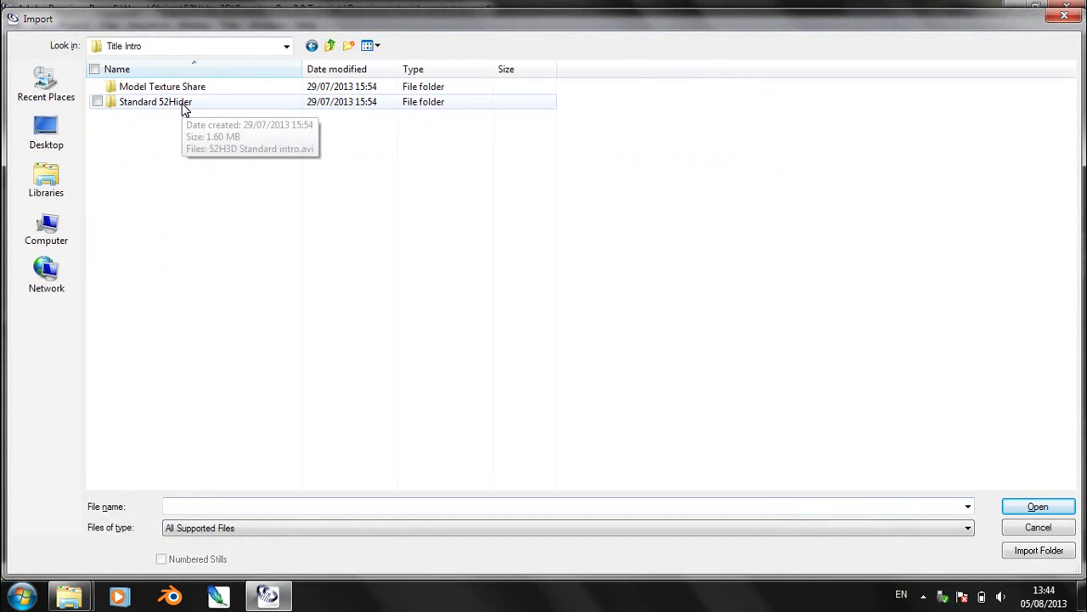
pyautogui.doubleClick(182, 104)
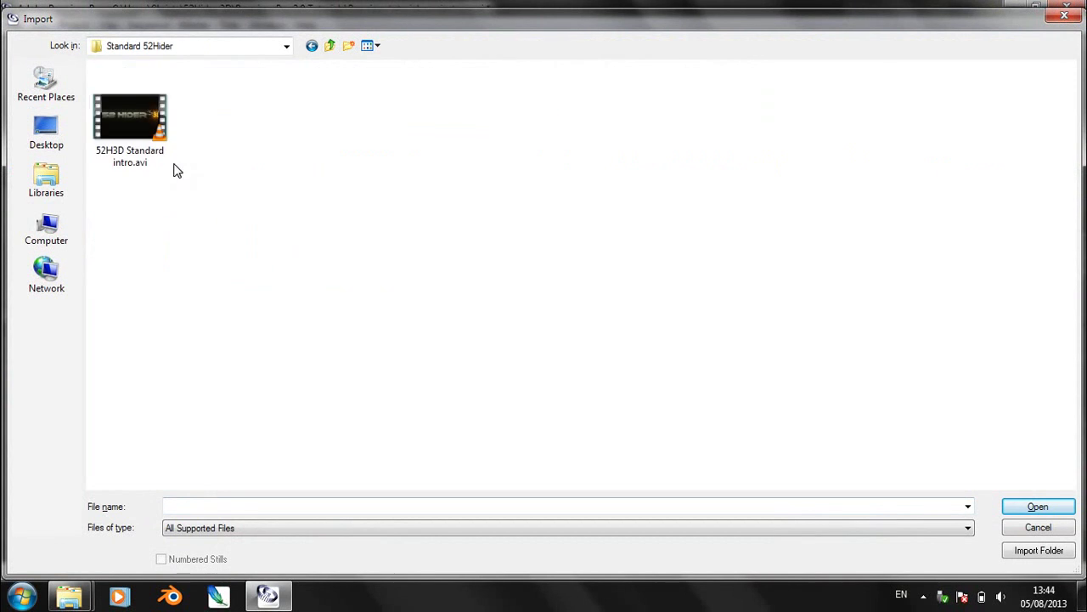
pyautogui.click(140, 115)
pyautogui.click(1037, 507)
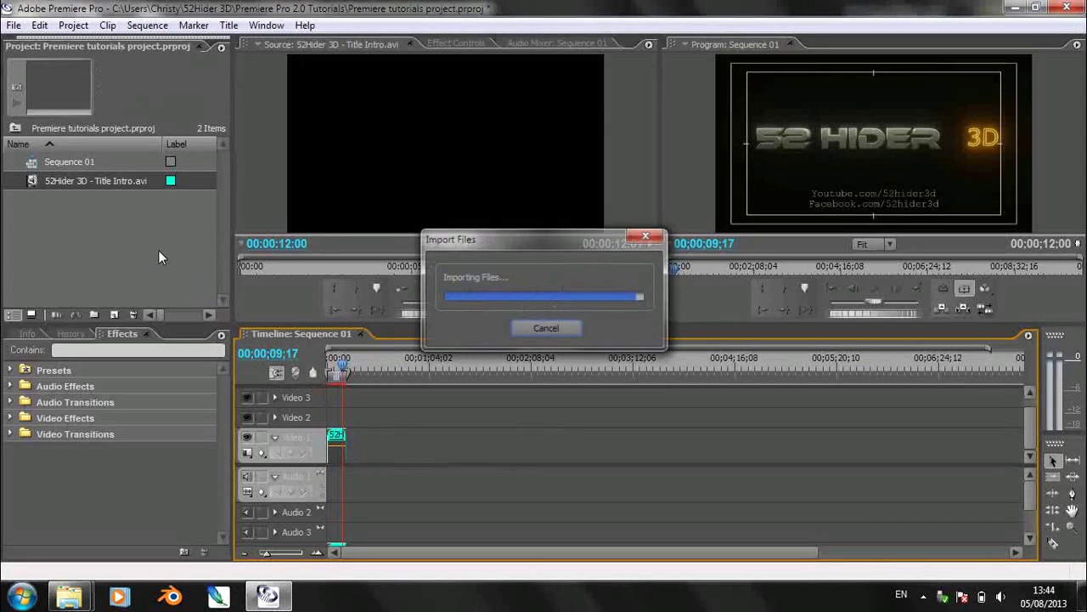
# Step: Put 52H3D Standard intro.avi on Video 2 over the Title Intro clip and preview it
pyautogui.moveTo(93, 200); pyautogui.dragTo(348, 442)
pyautogui.moveTo(350, 364); pyautogui.dragTo(325, 363)
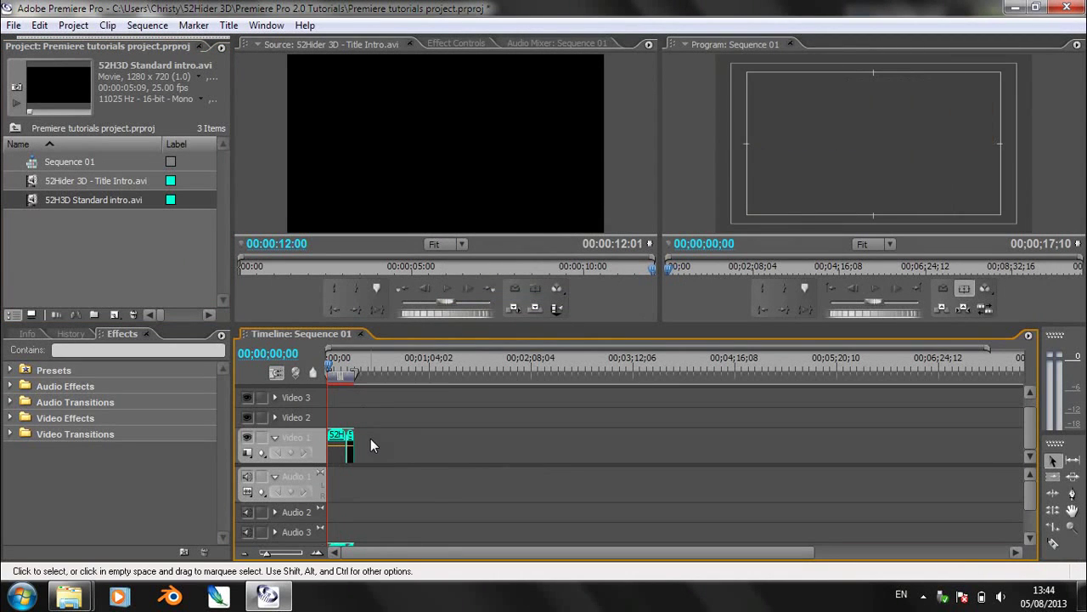
pyautogui.press('space')
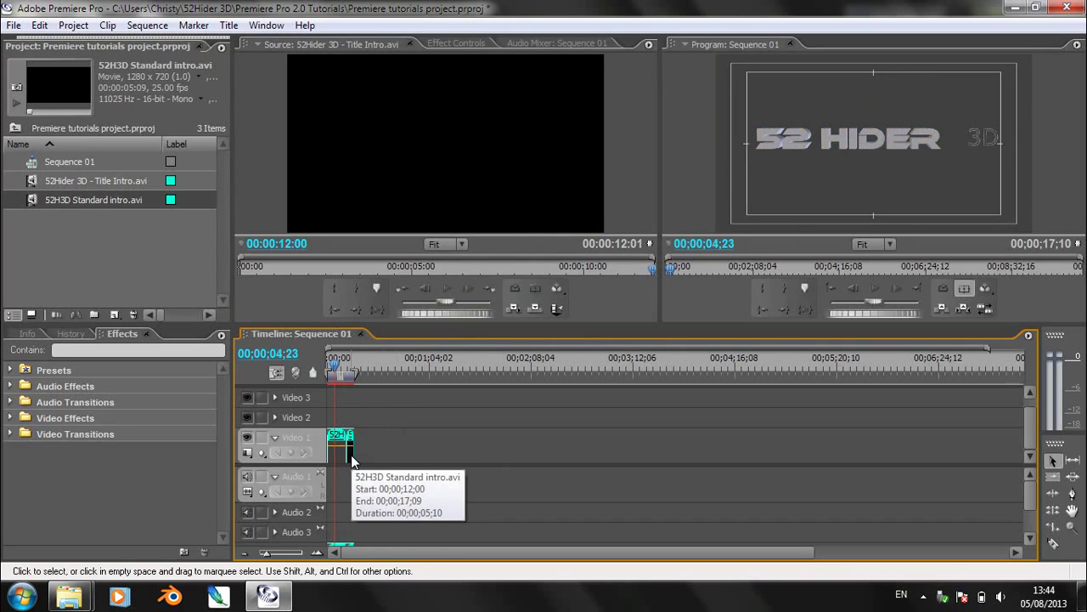
pyautogui.moveTo(351, 454); pyautogui.dragTo(340, 415)
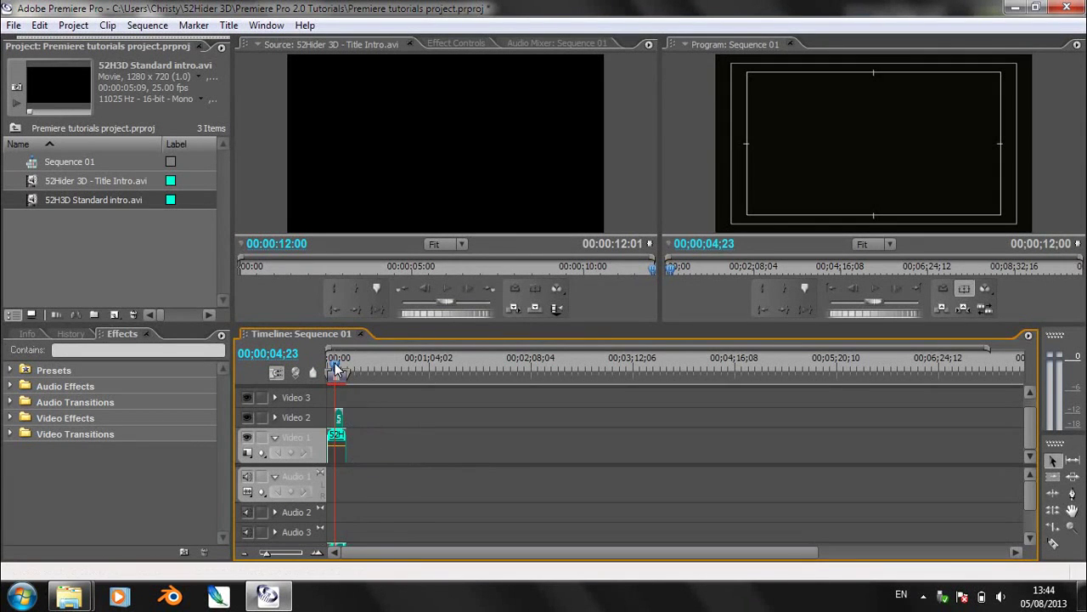
pyautogui.click(339, 366)
pyautogui.moveTo(338, 365); pyautogui.dragTo(347, 358)
# Step: Zoom the Timeline in to span about 12 seconds
pyautogui.press('z')
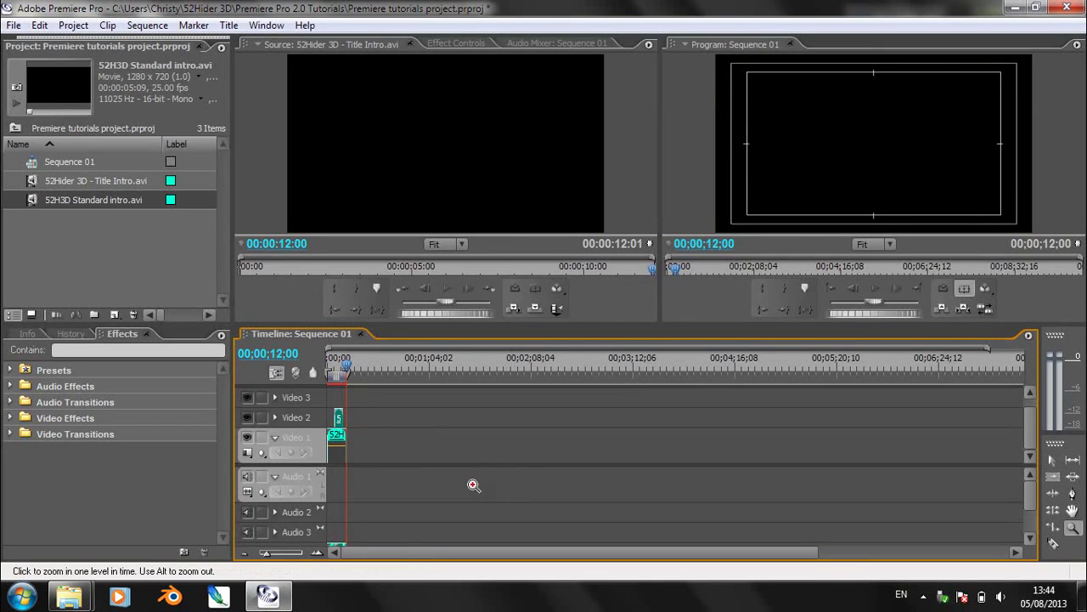
pyautogui.click(429, 487)
pyautogui.click(410, 501)
pyautogui.click(410, 500)
# Step: With the Selection tool, scrub the timeline back to the 52 HIDER title frames, around 2 seconds
pyautogui.press('v')
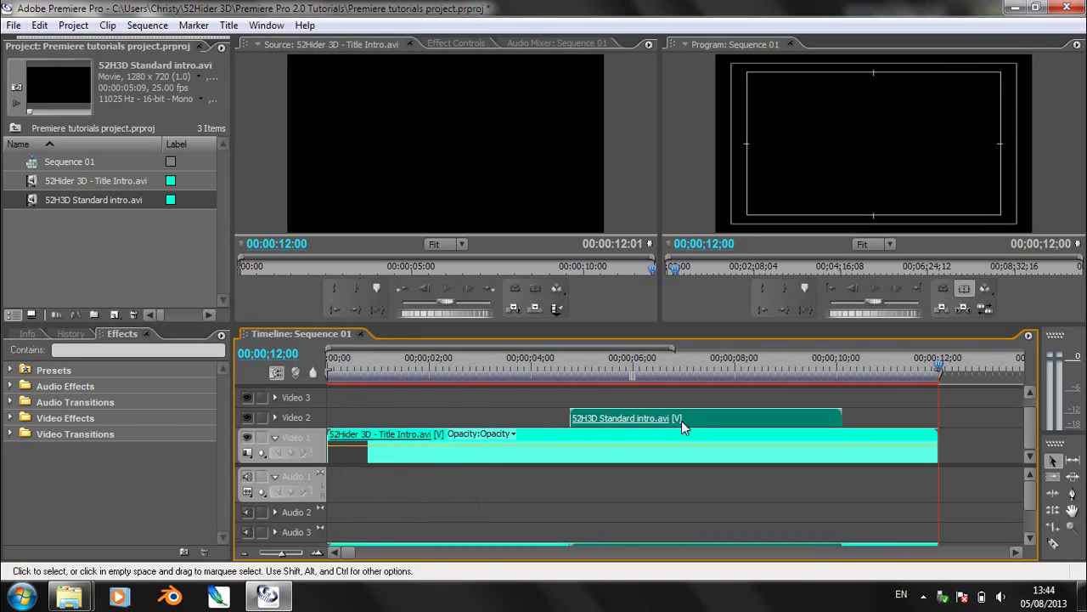
pyautogui.moveTo(637, 369); pyautogui.dragTo(314, 422)
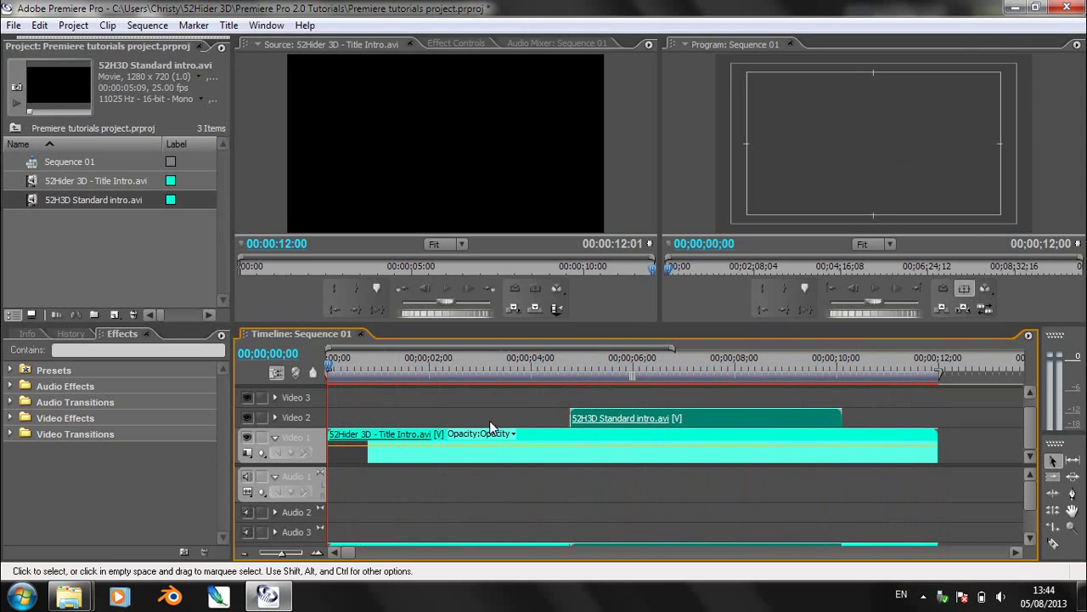
pyautogui.moveTo(358, 366); pyautogui.dragTo(772, 364)
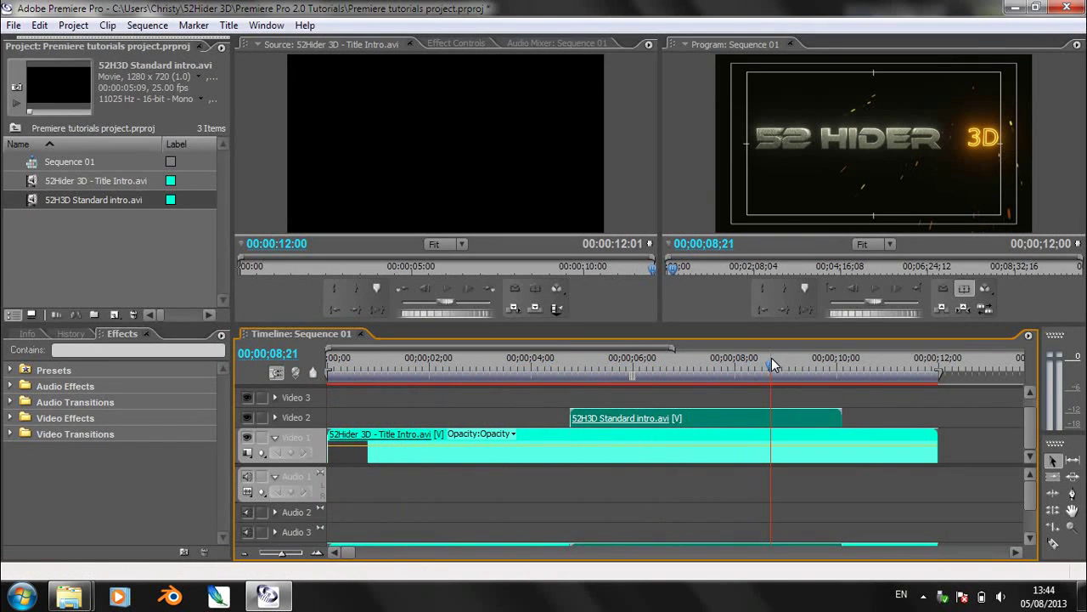
pyautogui.scroll(-3, 730, 407)
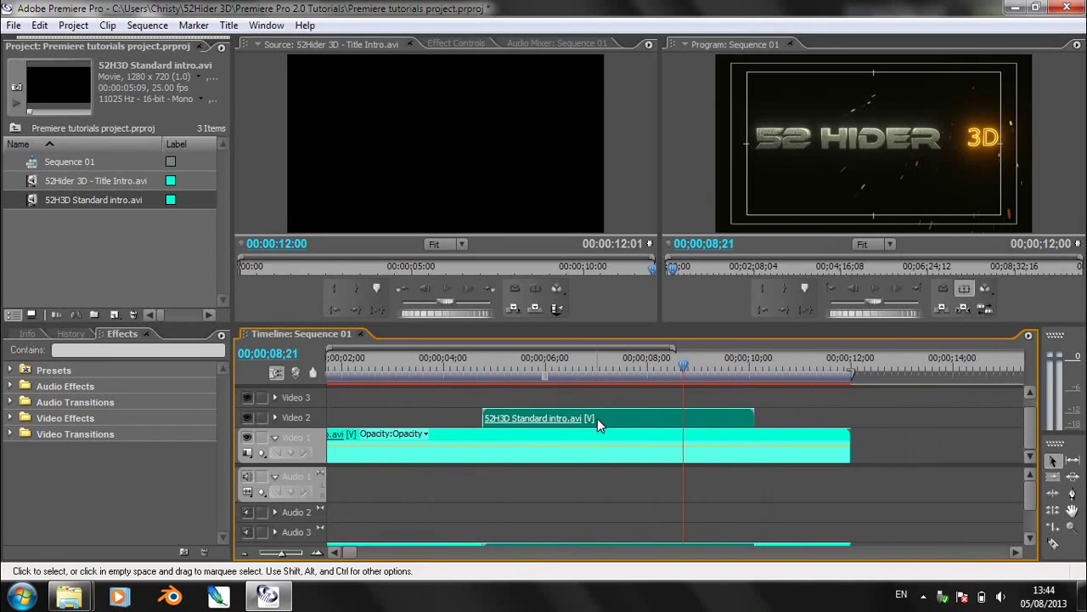
# Step: Move 52H3D Standard intro.avi from Video 2 onto Video 1 at 12;00, then zoom the timeline out
pyautogui.moveTo(597, 416); pyautogui.dragTo(965, 436)
pyautogui.scroll(-1, 780, 398)
pyautogui.scroll(2, 780, 398)
pyautogui.scroll(1, 780, 407)
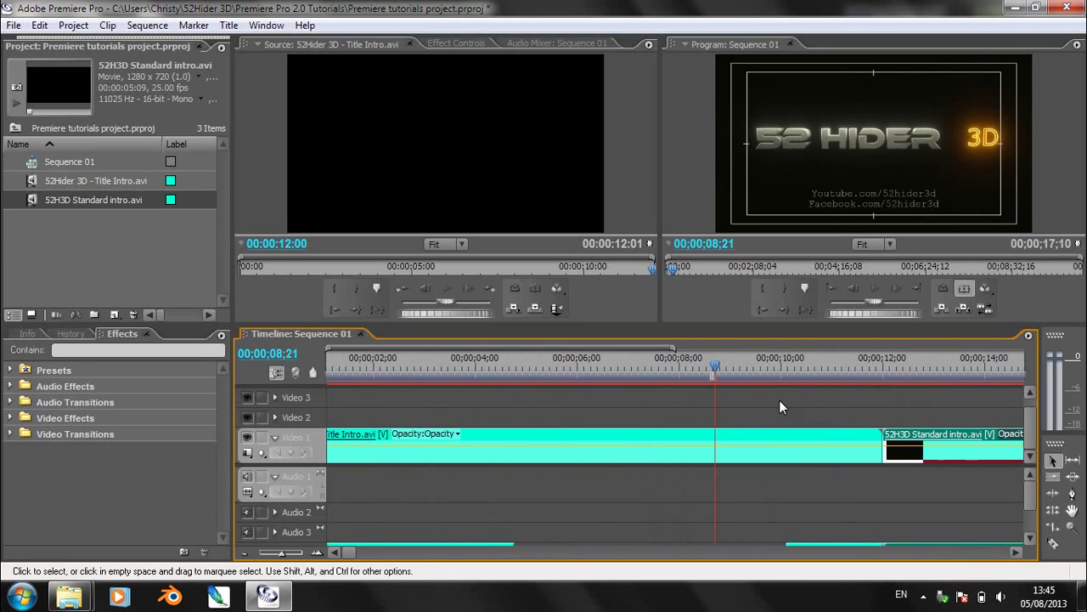
pyautogui.scroll(-3, 779, 400)
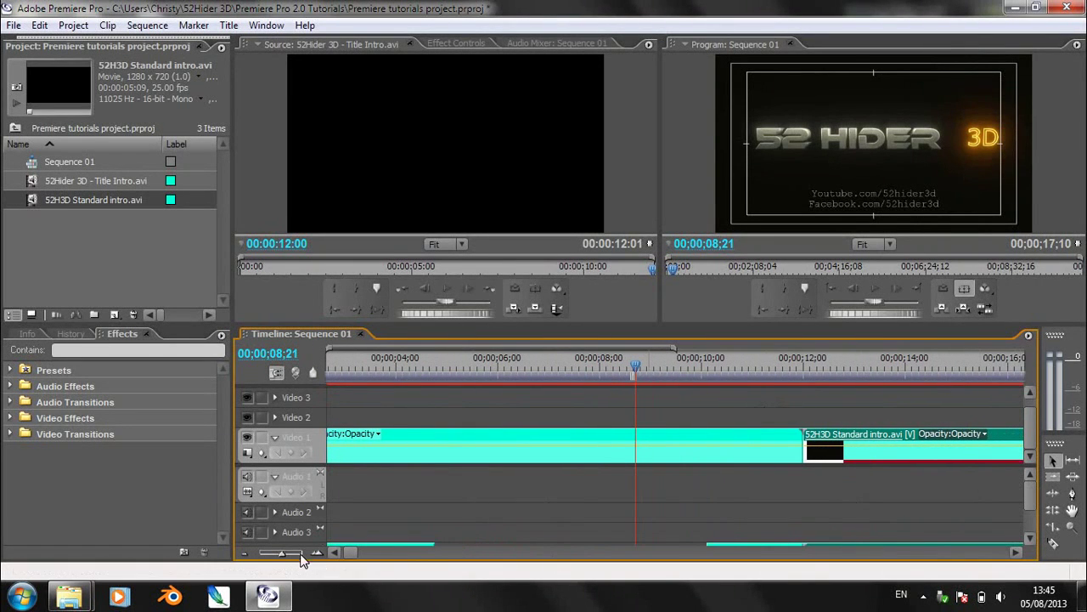
pyautogui.moveTo(291, 553)
pyautogui.mouseDown()
pyautogui.moveTo(272, 562)
pyautogui.moveTo(299, 558)
pyautogui.mouseUp()
pyautogui.moveTo(1030, 491)
pyautogui.mouseDown()
pyautogui.moveTo(1030, 520)
pyautogui.moveTo(1026, 493)
pyautogui.mouseUp()
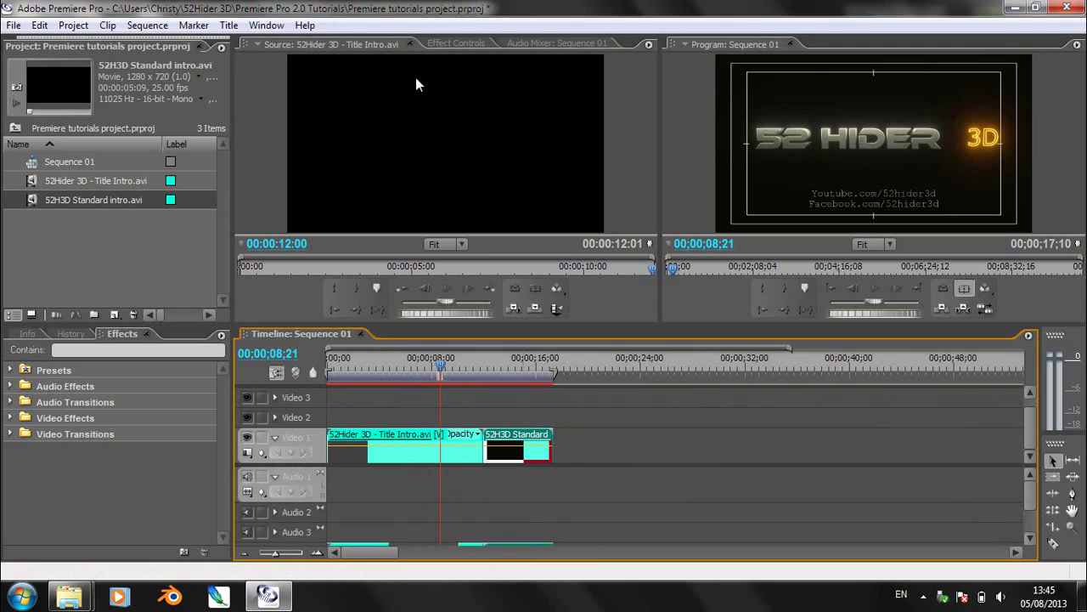
pyautogui.click(14, 26)
pyautogui.moveTo(48, 320)
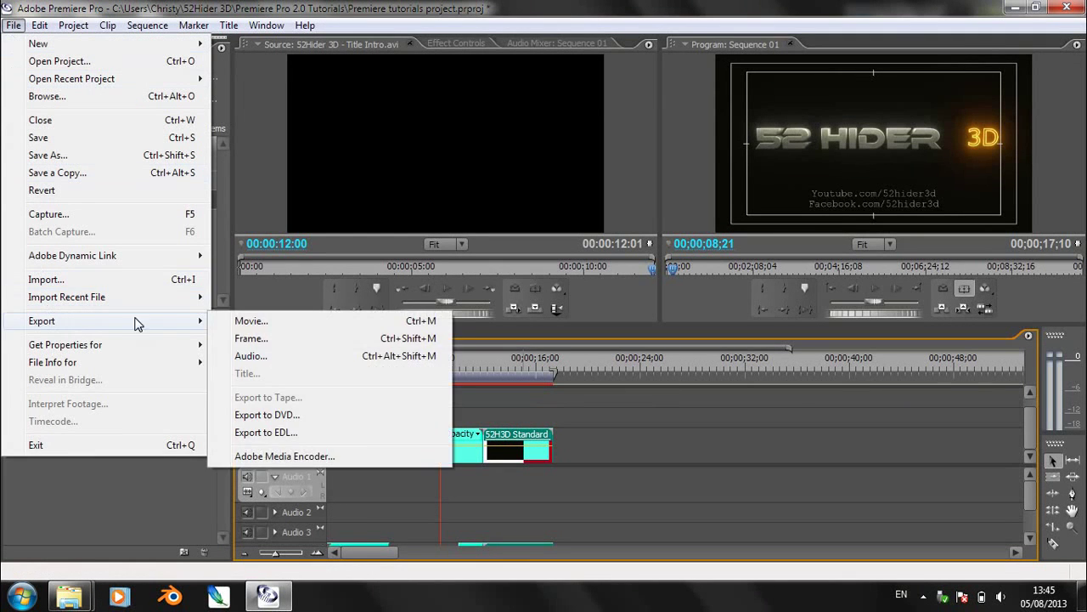
pyautogui.click(238, 319)
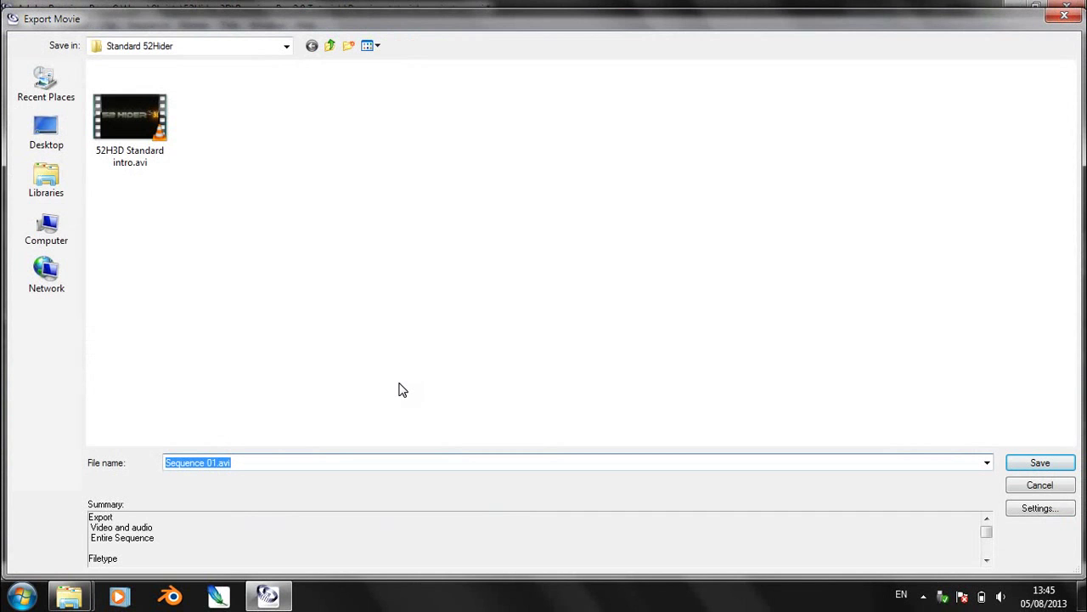
pyautogui.click(1022, 513)
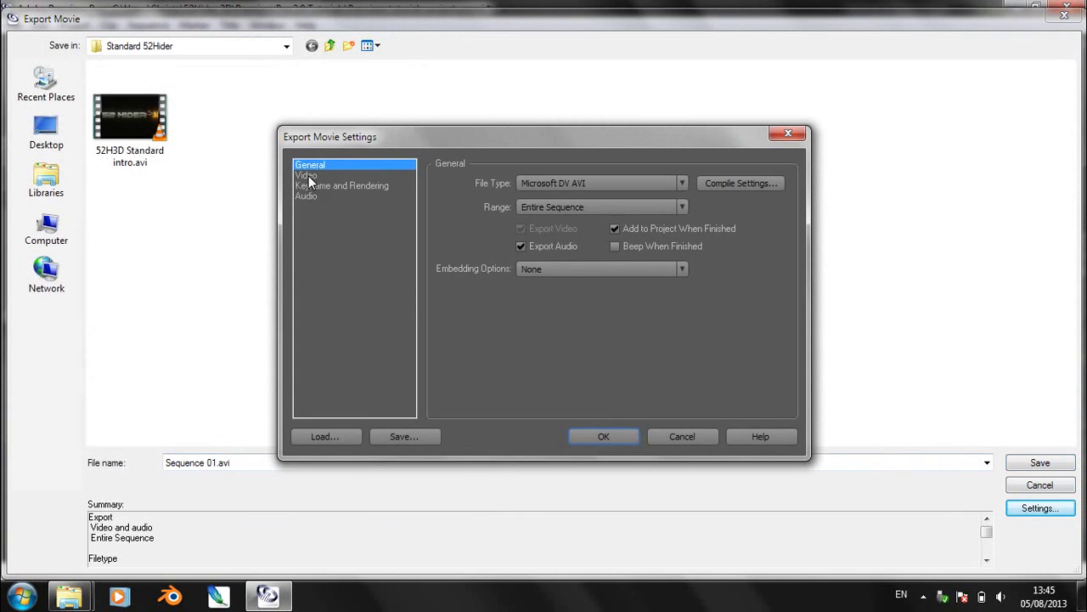
pyautogui.click(308, 175)
pyautogui.click(560, 182)
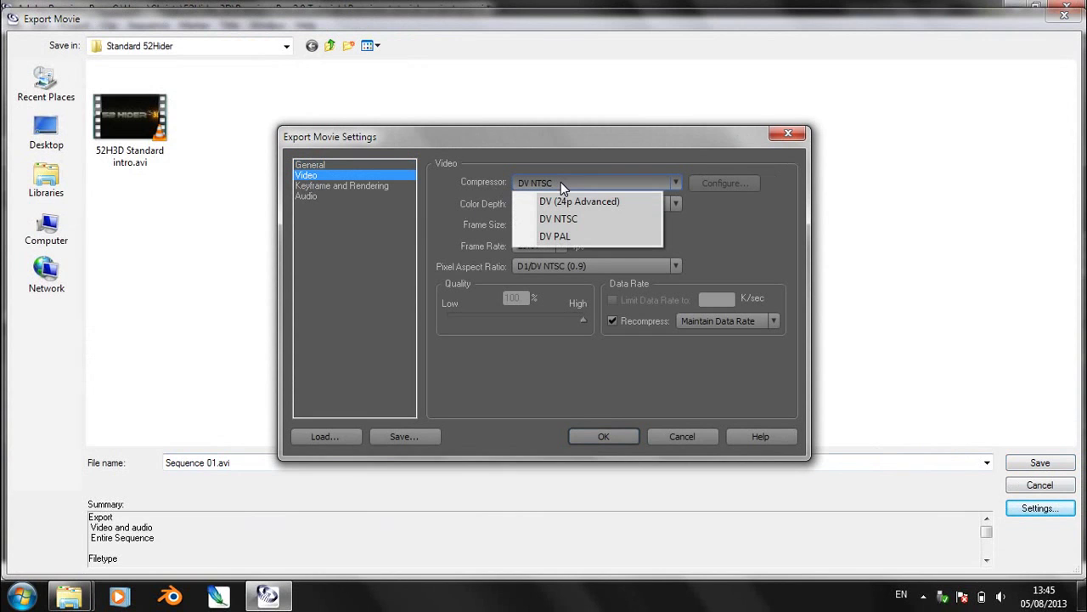
pyautogui.click(481, 196)
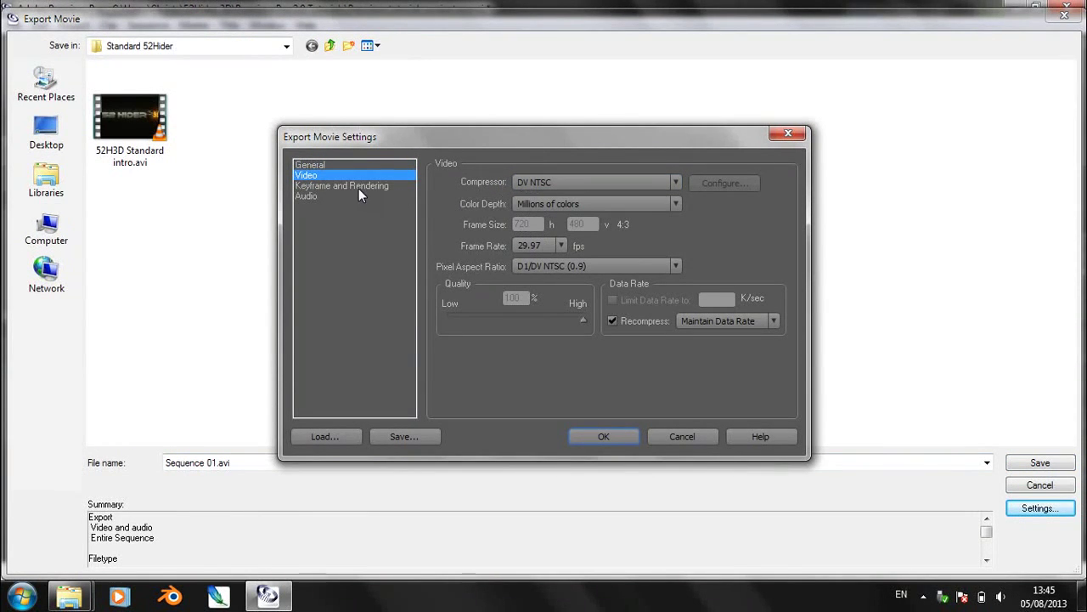
pyautogui.click(338, 165)
pyautogui.click(334, 175)
pyautogui.click(333, 190)
pyautogui.click(333, 166)
pyautogui.click(562, 184)
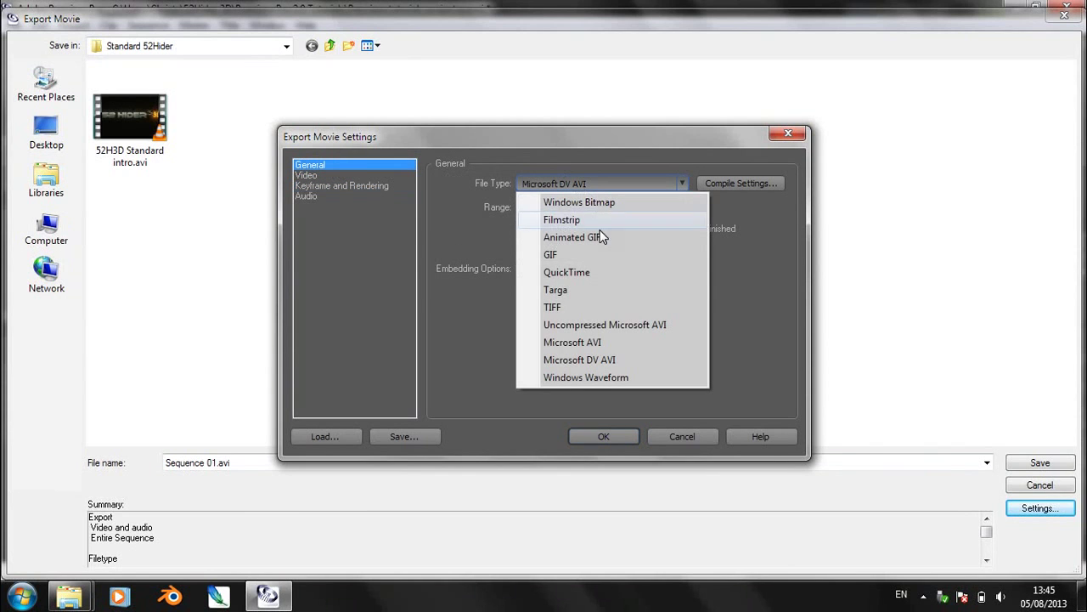
pyautogui.click(335, 166)
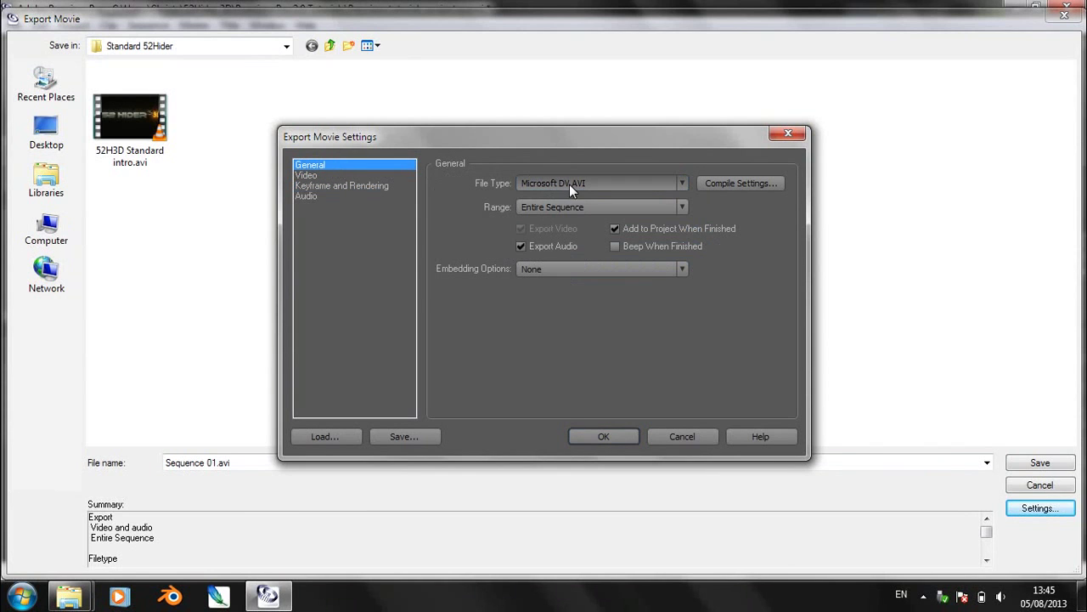
pyautogui.click(544, 184)
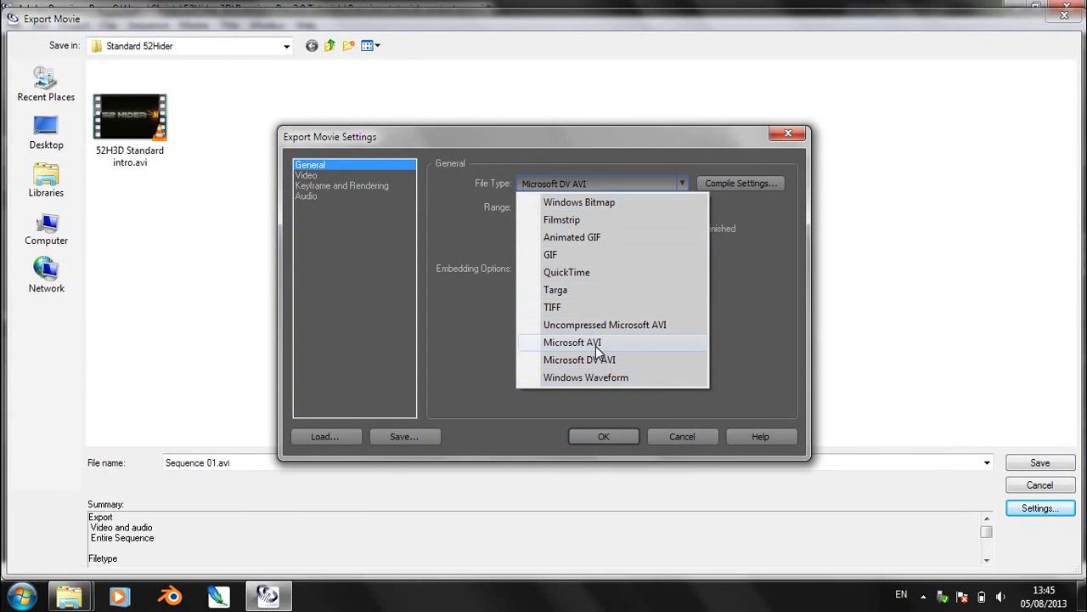
pyautogui.click(578, 280)
pyautogui.click(336, 174)
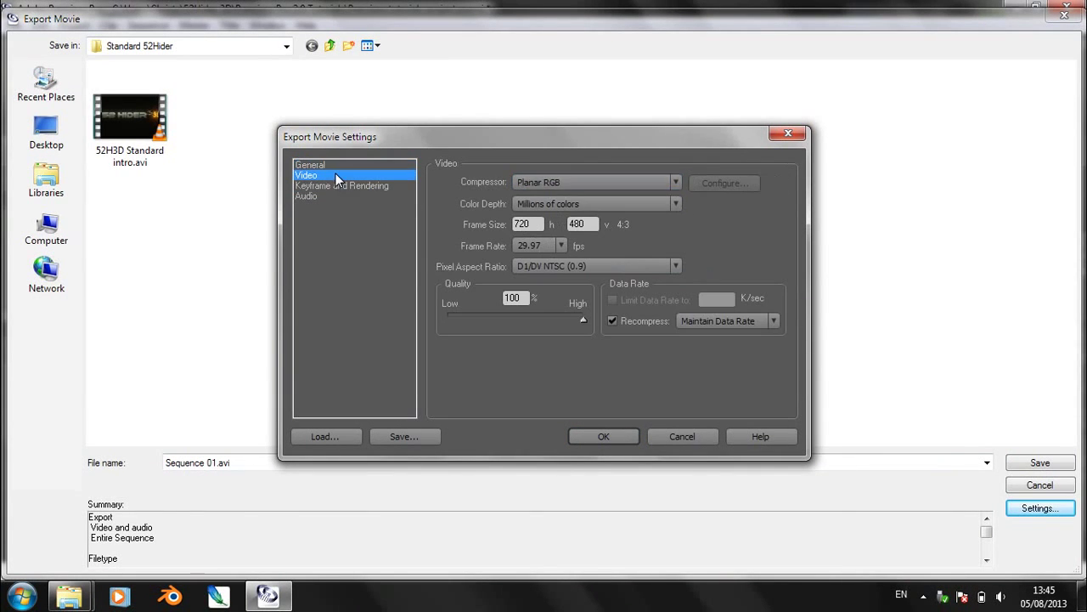
pyautogui.click(577, 186)
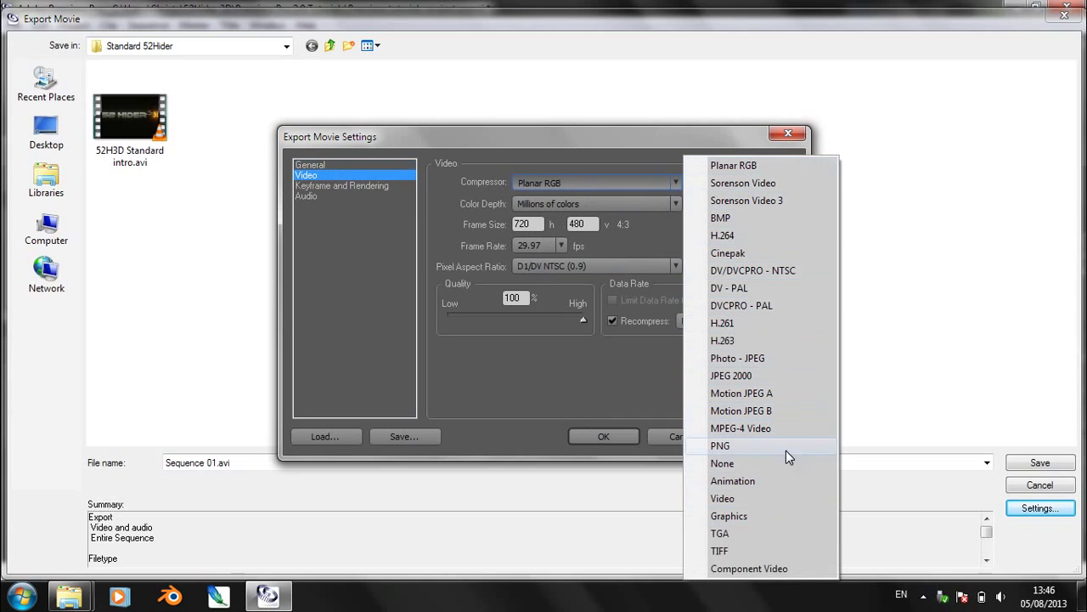
pyautogui.click(363, 164)
pyautogui.click(599, 183)
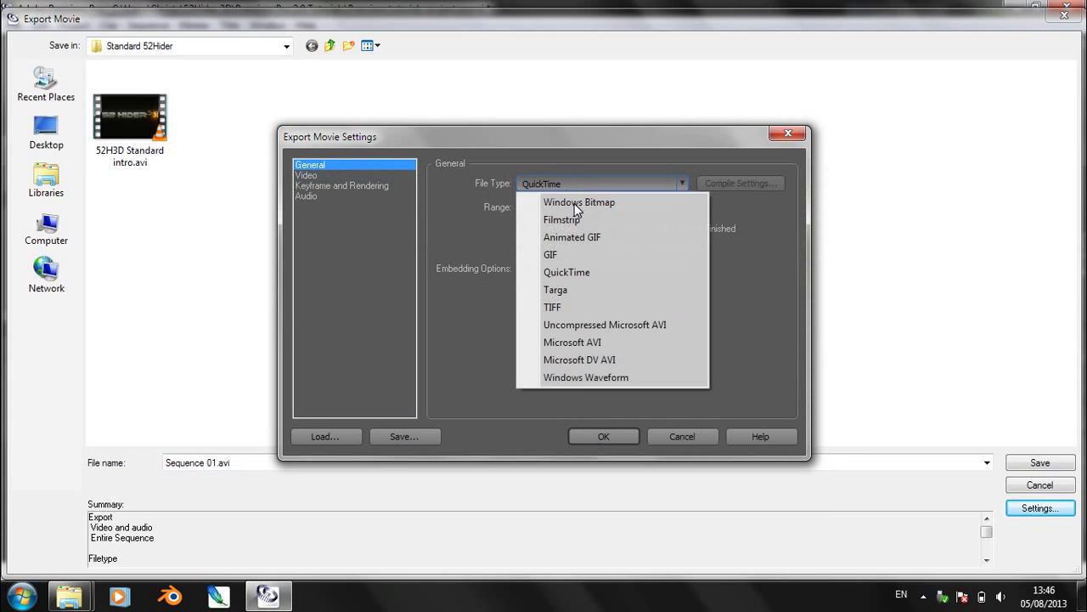
pyautogui.click(572, 342)
pyautogui.click(307, 175)
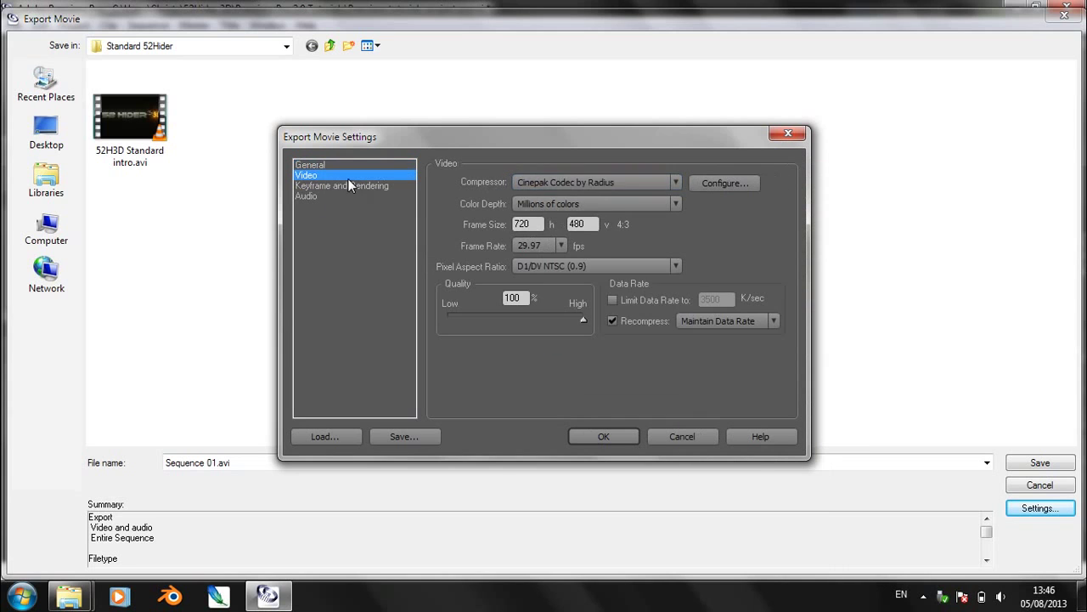
pyautogui.click(599, 183)
pyautogui.click(323, 176)
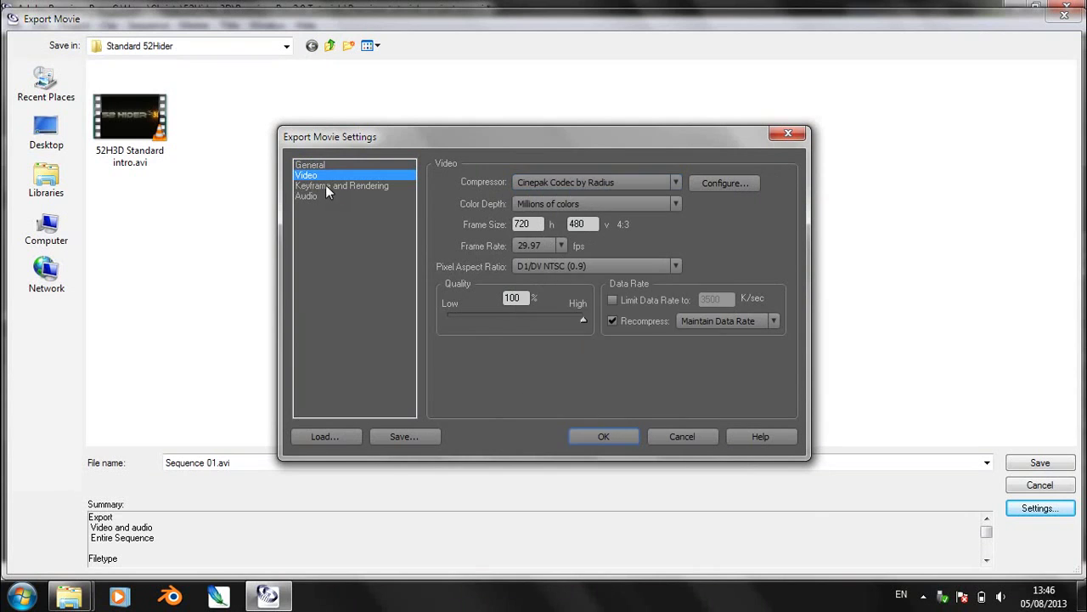
pyautogui.click(322, 164)
pyautogui.click(558, 180)
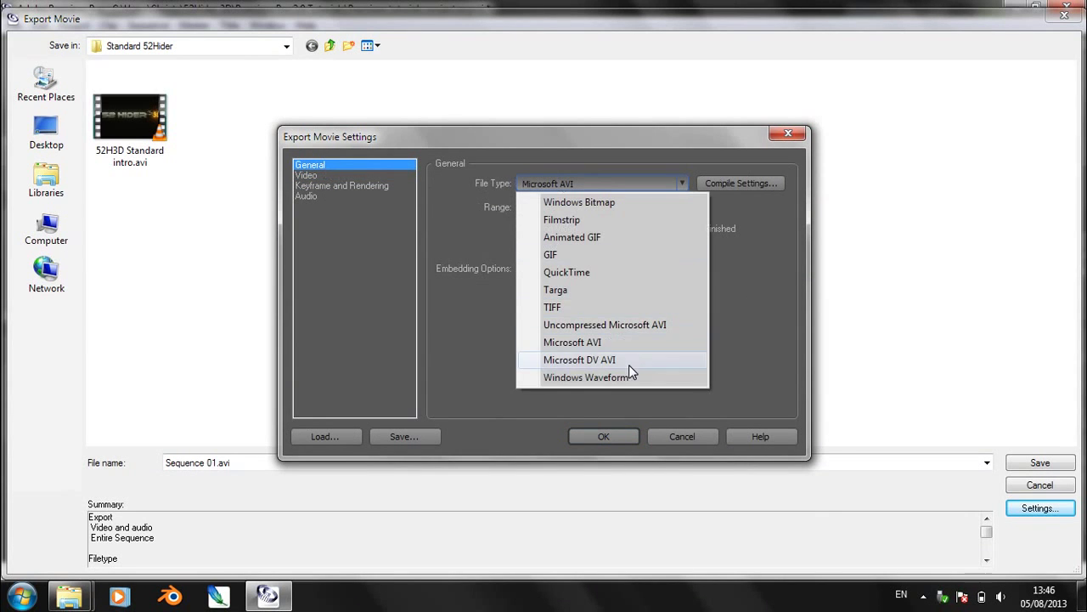
pyautogui.click(464, 367)
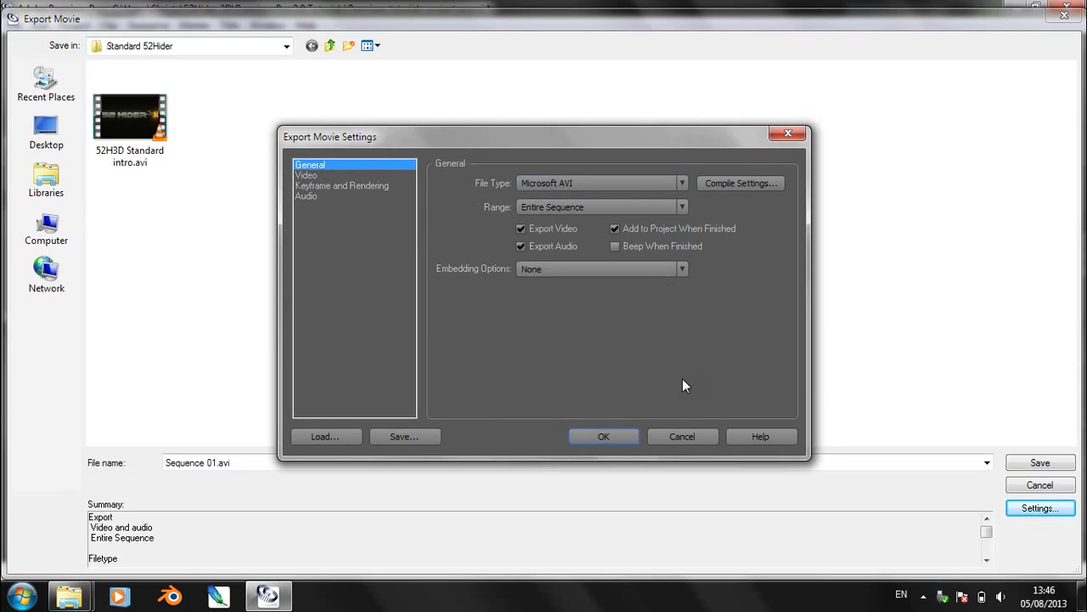
pyautogui.click(674, 437)
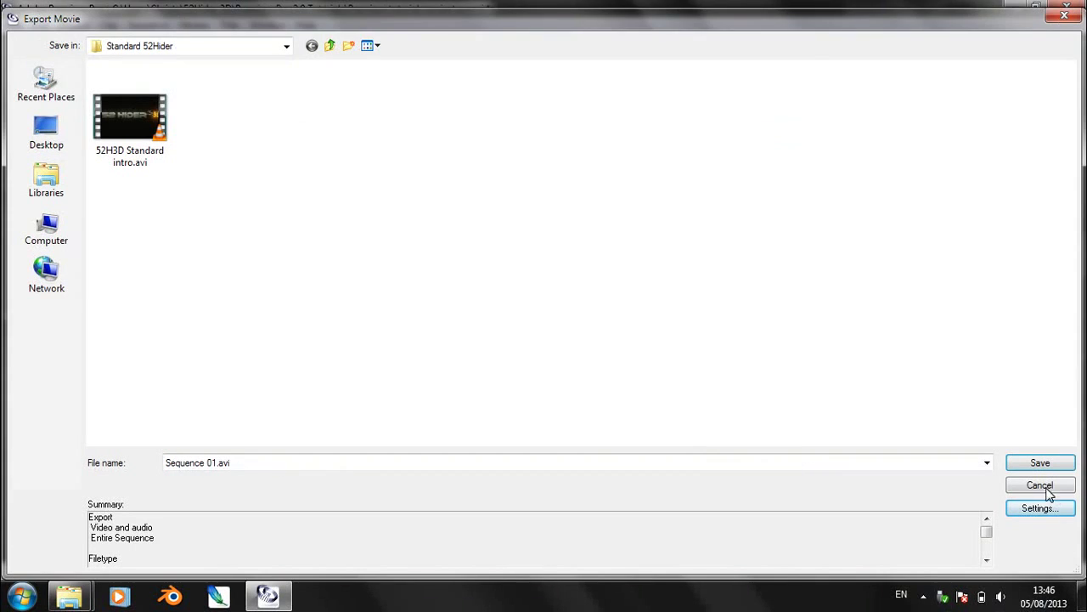
# Step: Cancel the movie export, open File > Export > Adobe Media Encoder, and preview the title frames
pyautogui.click(1045, 486)
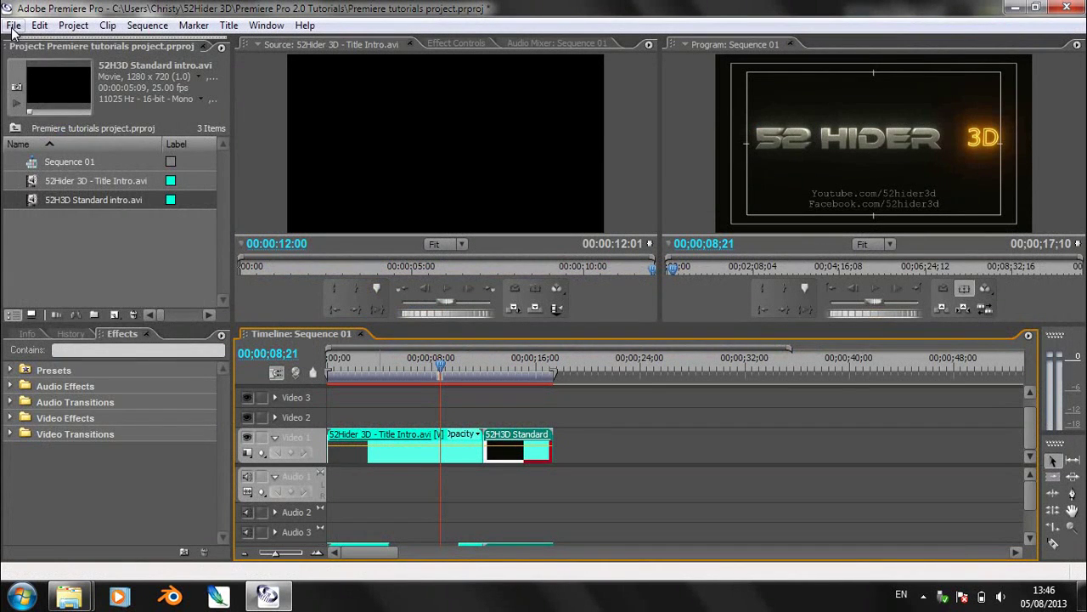
pyautogui.click(13, 26)
pyautogui.moveTo(194, 329)
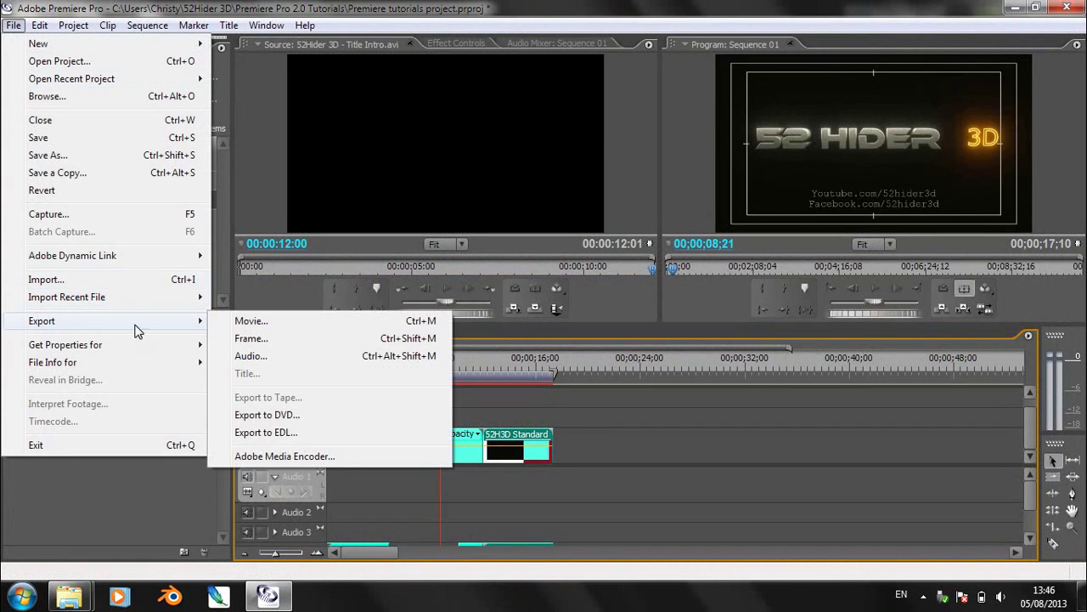
pyautogui.click(291, 461)
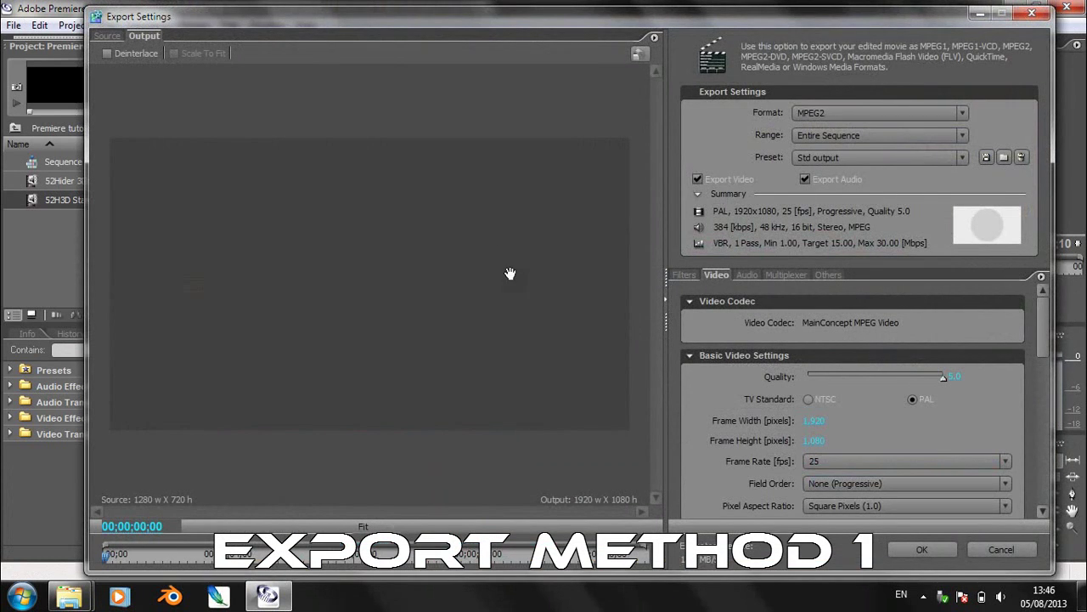
pyautogui.moveTo(121, 561); pyautogui.dragTo(306, 557)
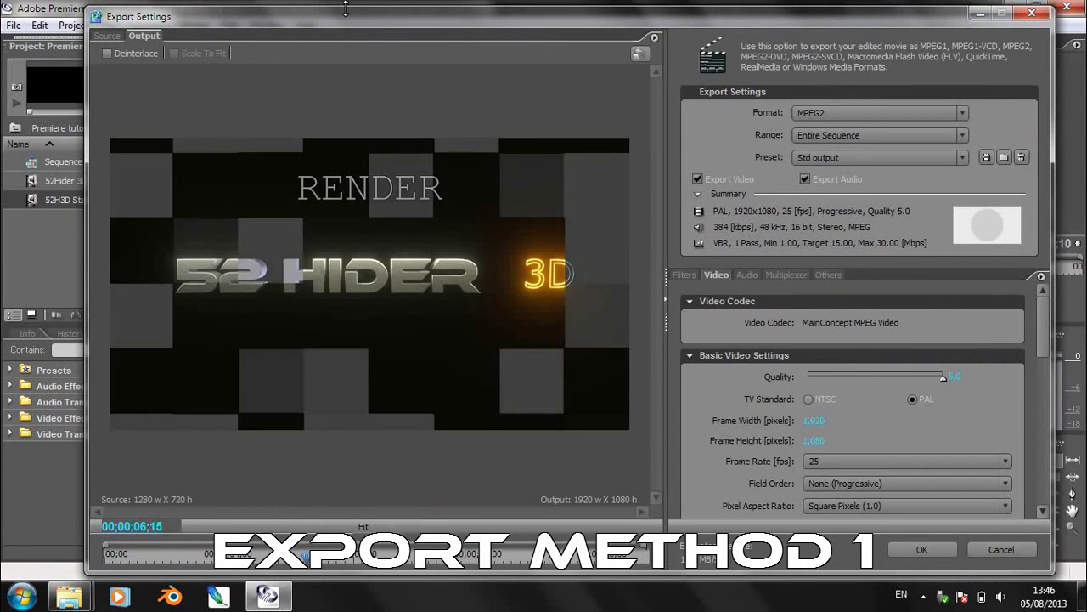
# Step: Keep MPEG2 as the export format and review the Video settings
pyautogui.click(816, 113)
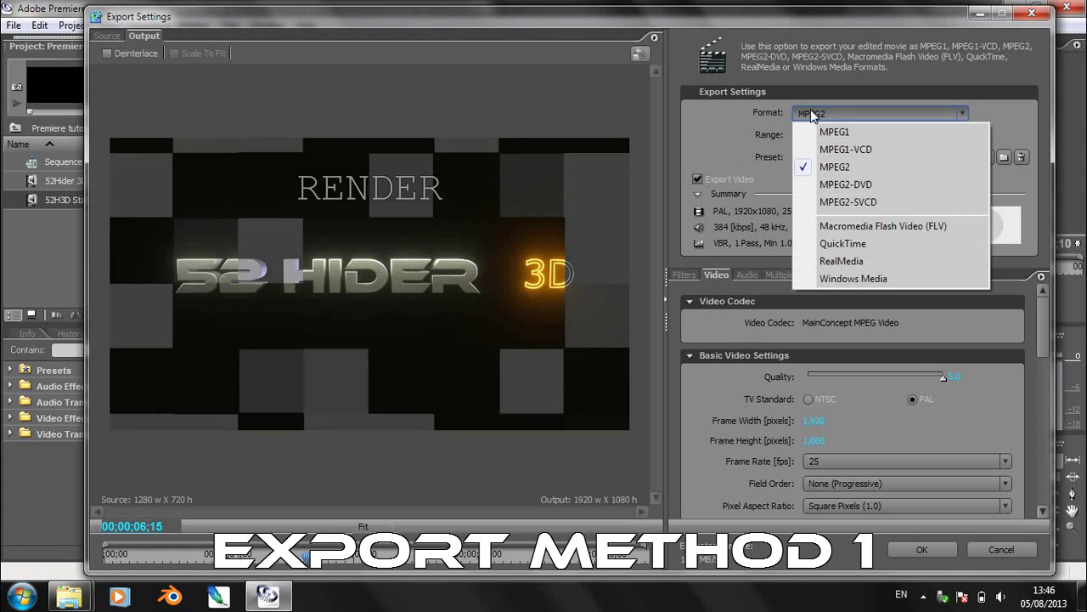
pyautogui.click(857, 169)
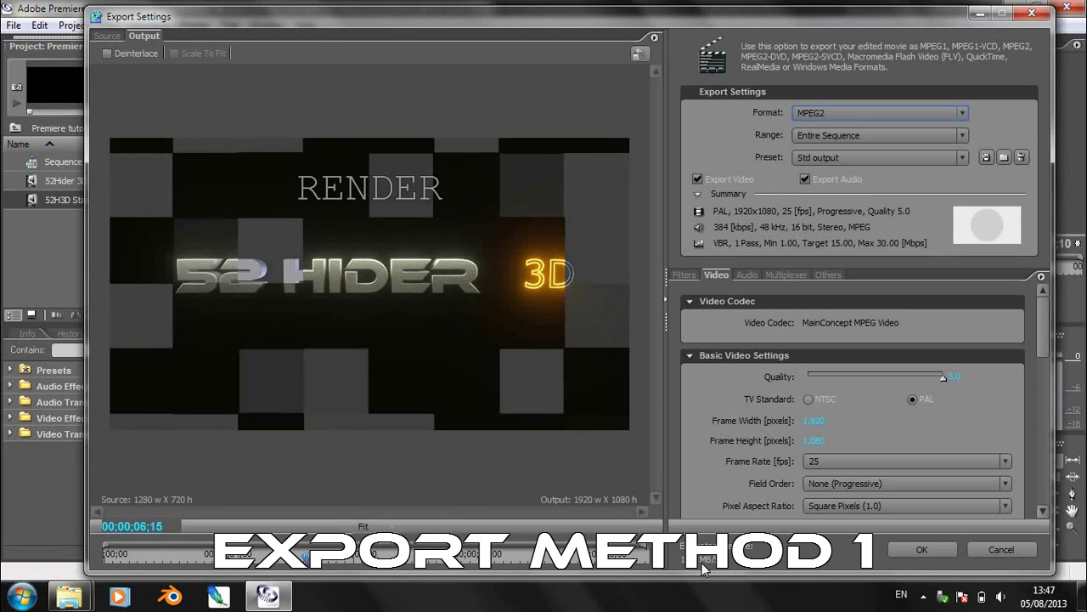
pyautogui.click(806, 112)
pyautogui.click(757, 113)
pyautogui.click(697, 180)
pyautogui.moveTo(1045, 340); pyautogui.dragTo(1046, 358)
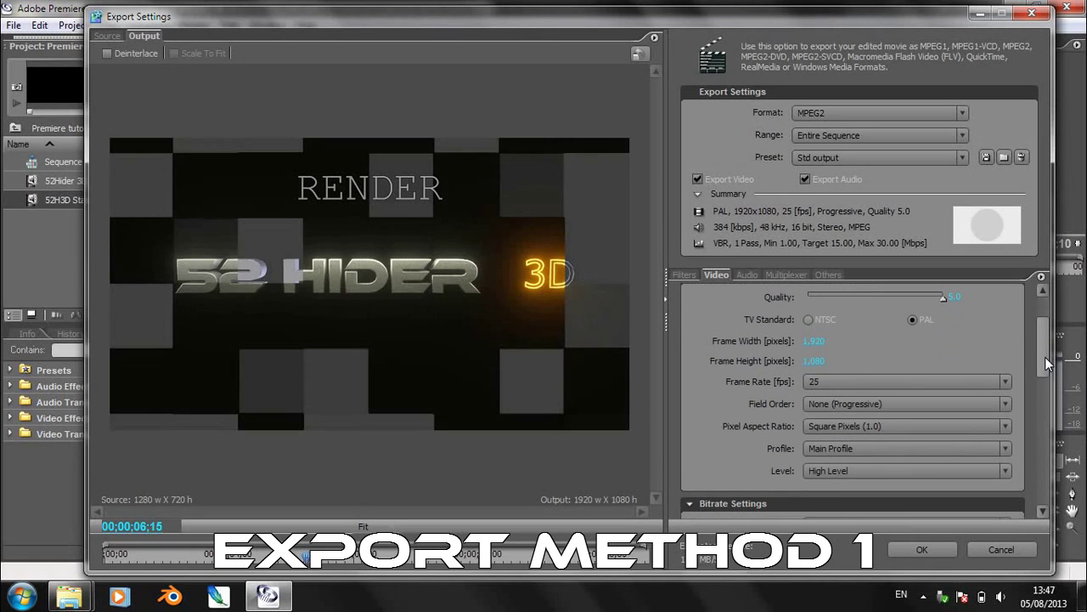
# Step: Set the frame rate to 29.97 drop frame and keep None (Progressive) field order
pyautogui.click(811, 383)
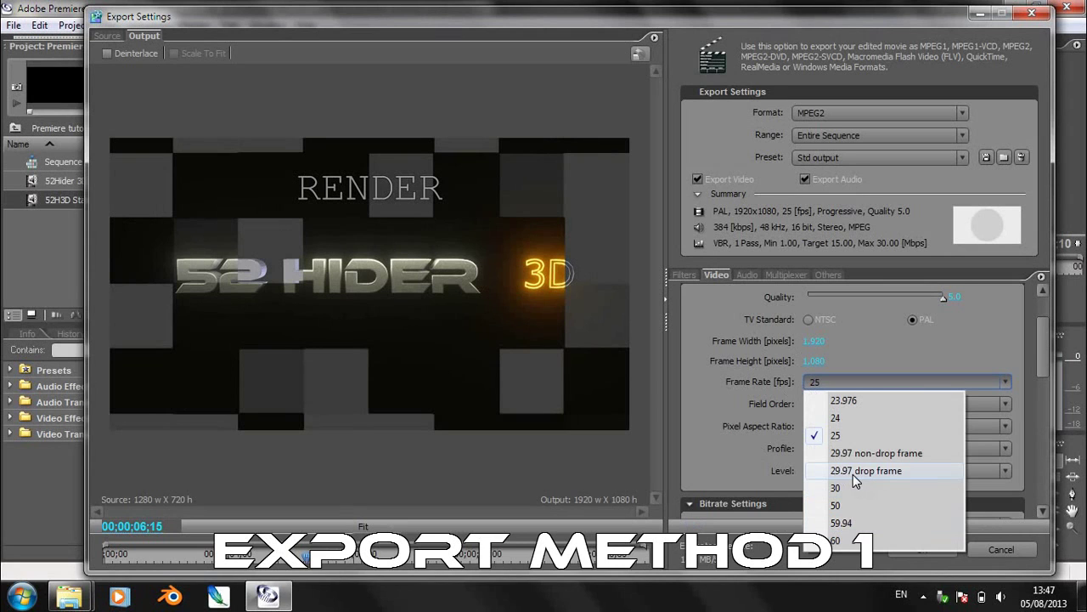
pyautogui.click(853, 473)
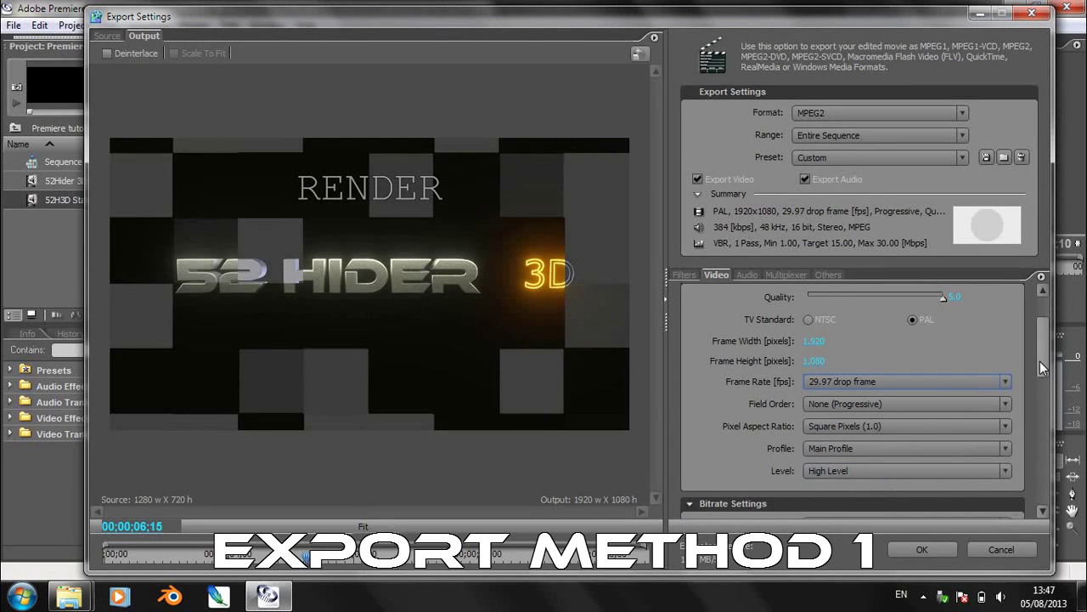
pyautogui.moveTo(1040, 361); pyautogui.dragTo(1041, 372)
pyautogui.click(831, 356)
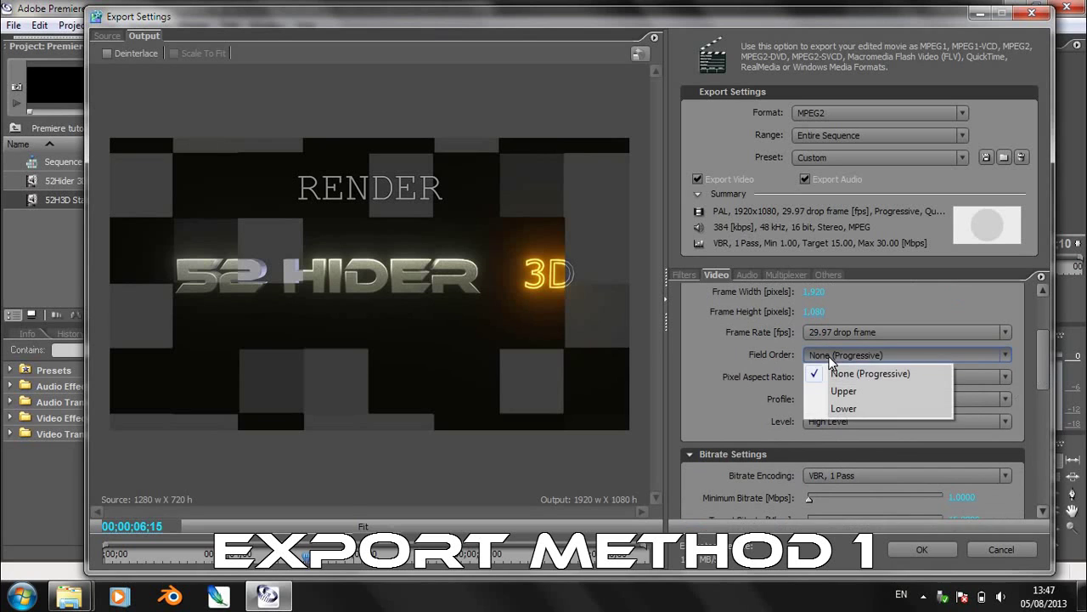
pyautogui.click(841, 374)
pyautogui.moveTo(1037, 365); pyautogui.dragTo(1038, 373)
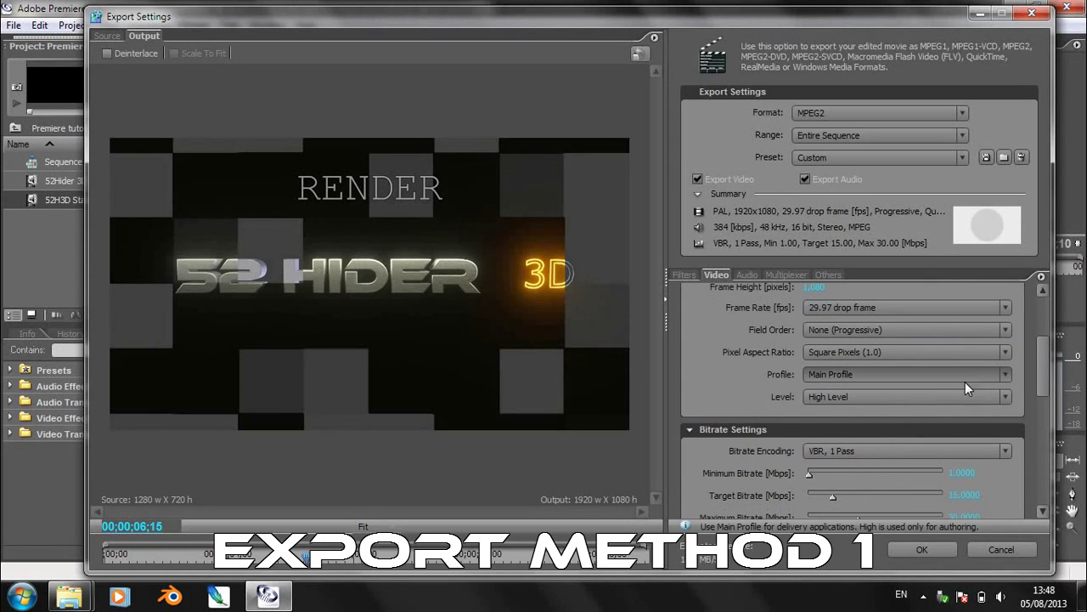
pyautogui.moveTo(1044, 386); pyautogui.dragTo(1046, 398)
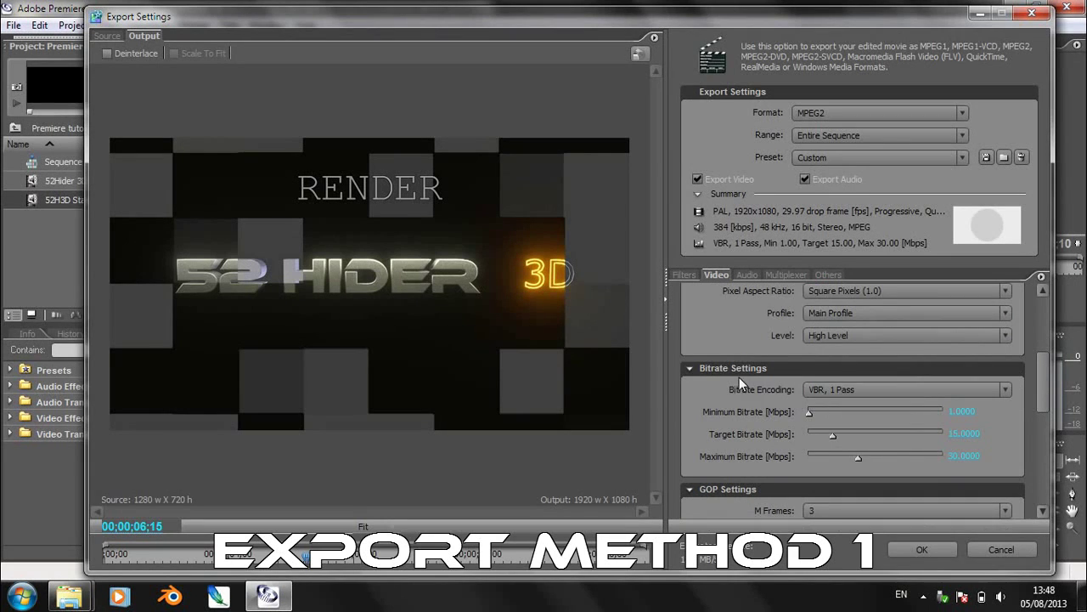
# Step: Keep VBR 1 Pass bitrate encoding and review the Audio export settings
pyautogui.click(845, 394)
pyautogui.click(849, 424)
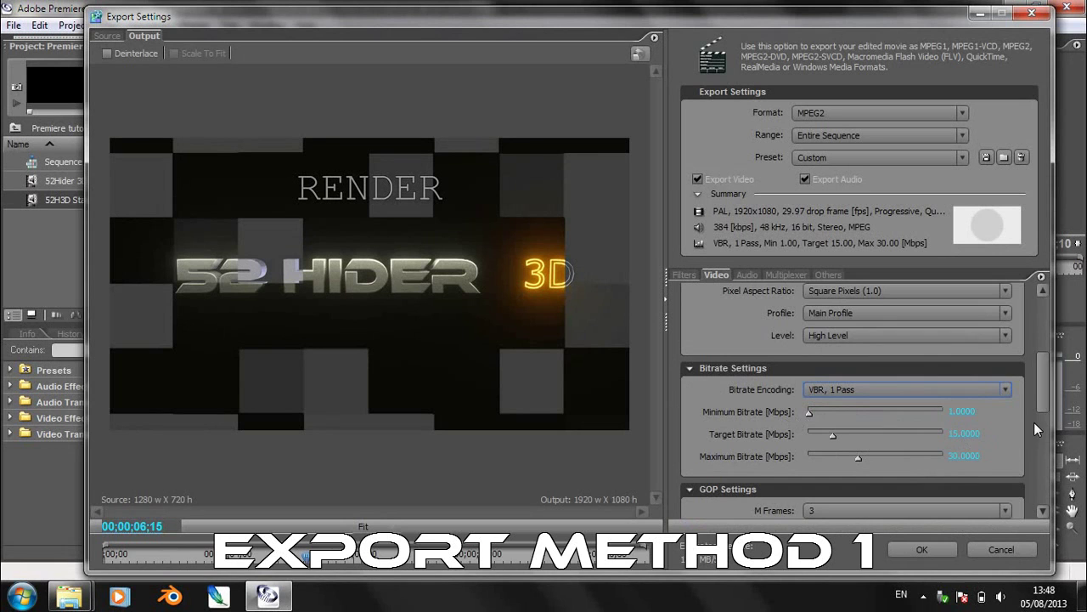
pyautogui.moveTo(1042, 403); pyautogui.dragTo(1043, 302)
pyautogui.click(753, 275)
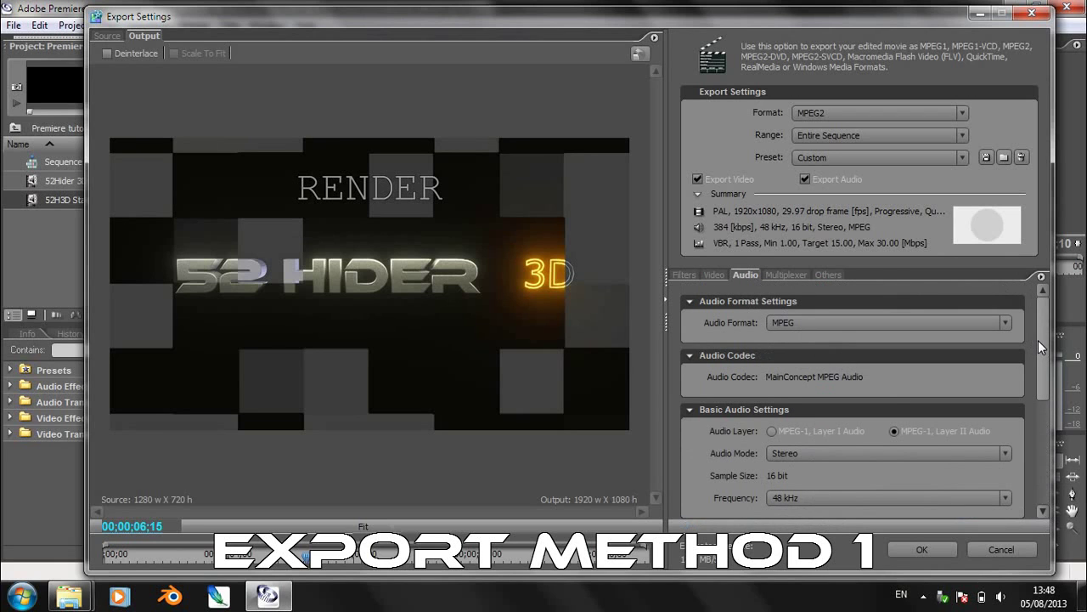
pyautogui.moveTo(1039, 340); pyautogui.dragTo(1044, 306)
# Step: Accept the export settings and navigate up to the Premiere Pro 2.0 Tutorials folder in 52Hider 3D
pyautogui.click(945, 550)
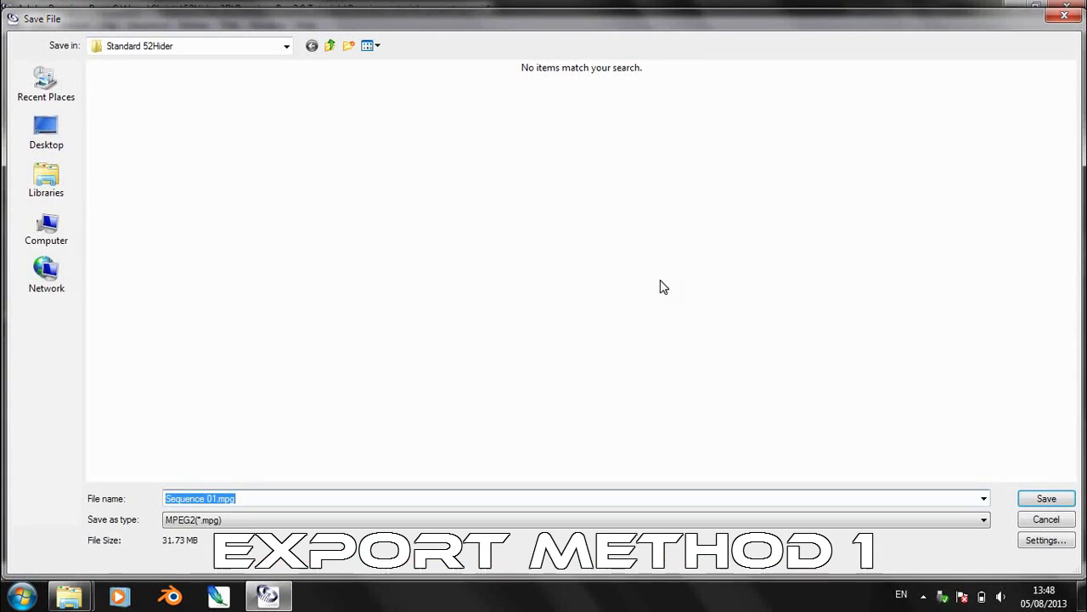
pyautogui.click(330, 45)
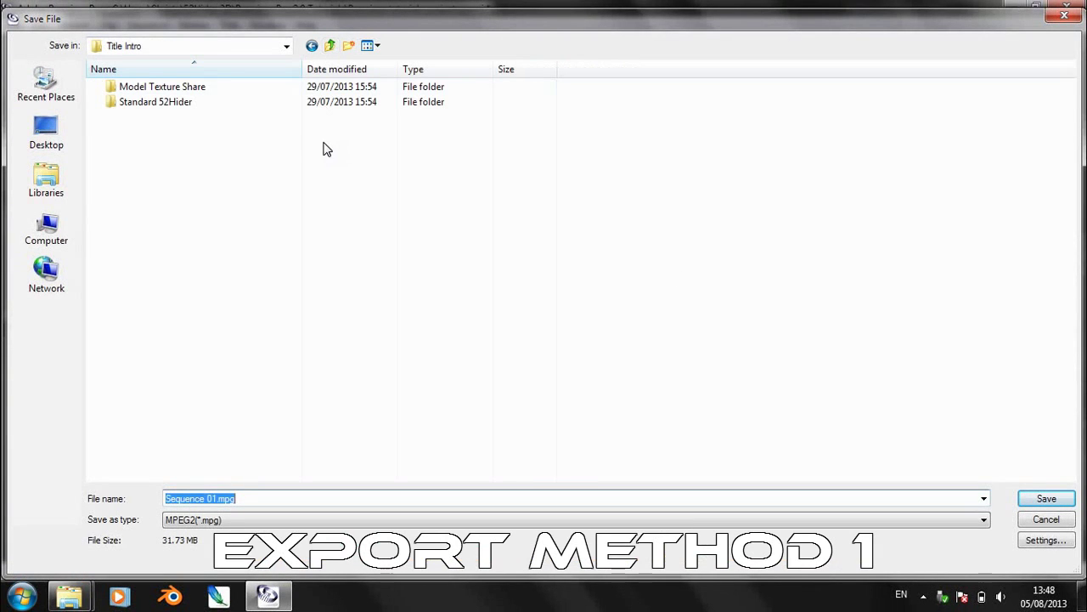
pyautogui.click(331, 46)
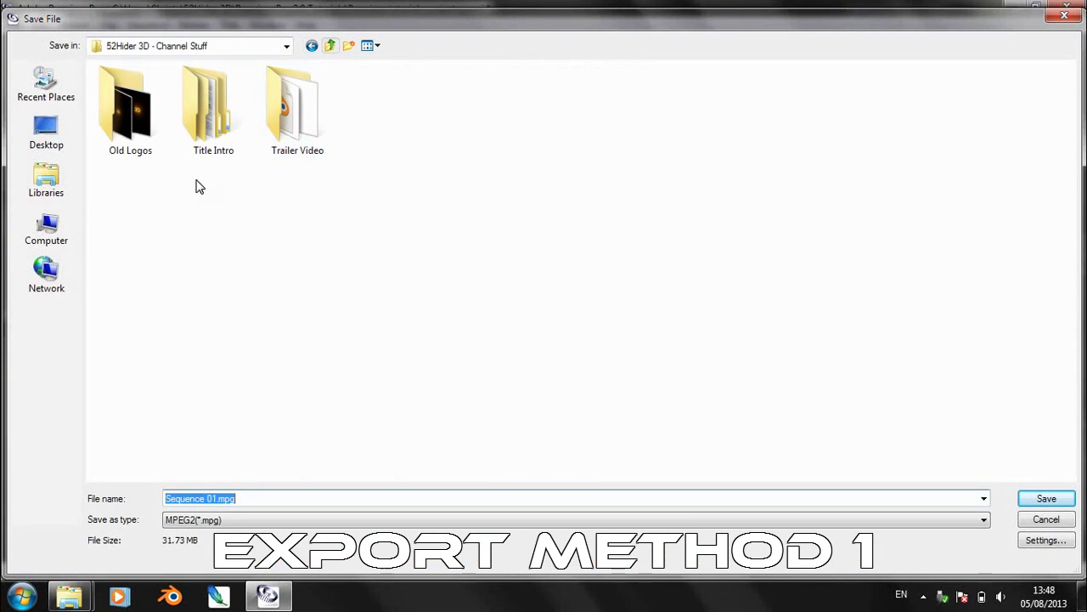
pyautogui.click(332, 46)
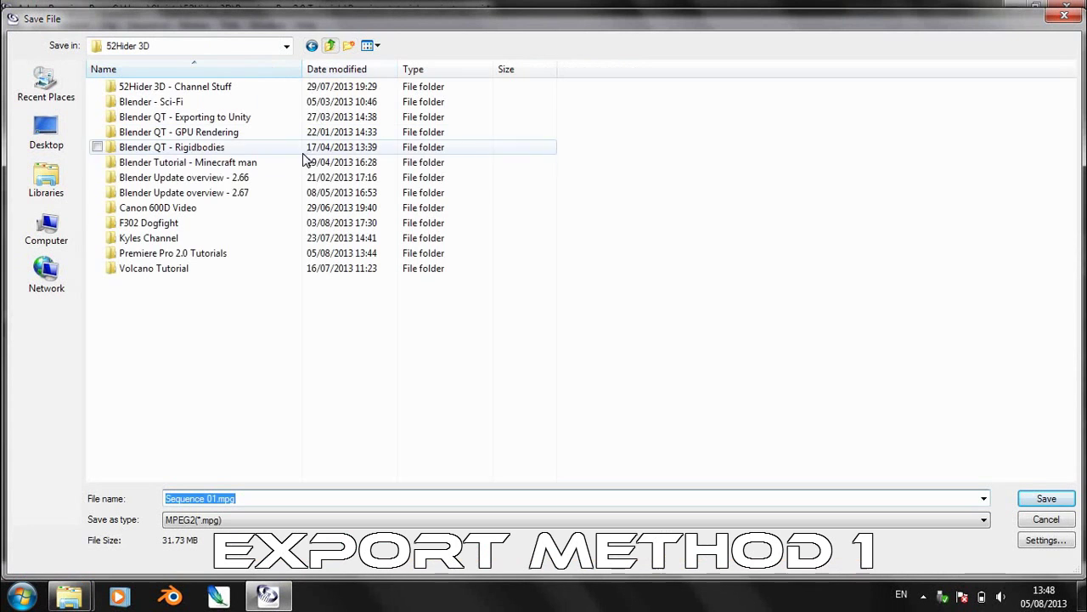
pyautogui.doubleClick(191, 254)
# Step: Name the file Export 1 and save it, starting the MPEG2 render
pyautogui.write('Export 1')
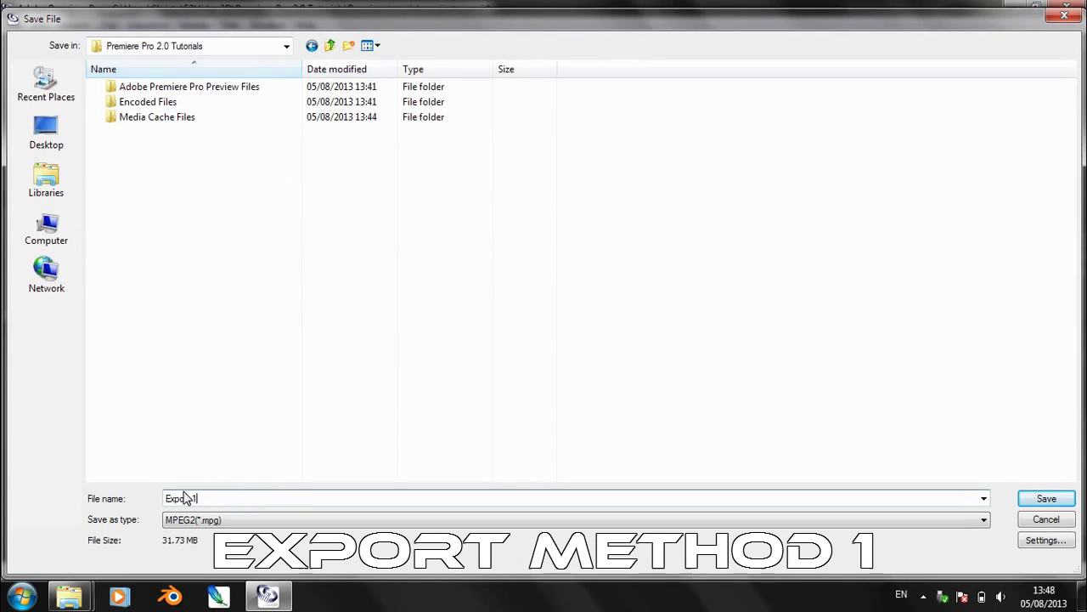
pyautogui.moveTo(283, 21)
pyautogui.mouseDown()
pyautogui.moveTo(289, 541)
pyautogui.moveTo(266, 389)
pyautogui.moveTo(262, 230)
pyautogui.moveTo(263, 55)
pyautogui.moveTo(264, 381)
pyautogui.moveTo(263, 82)
pyautogui.moveTo(281, 23)
pyautogui.moveTo(296, 15)
pyautogui.moveTo(288, 7)
pyautogui.moveTo(284, 21)
pyautogui.mouseUp()
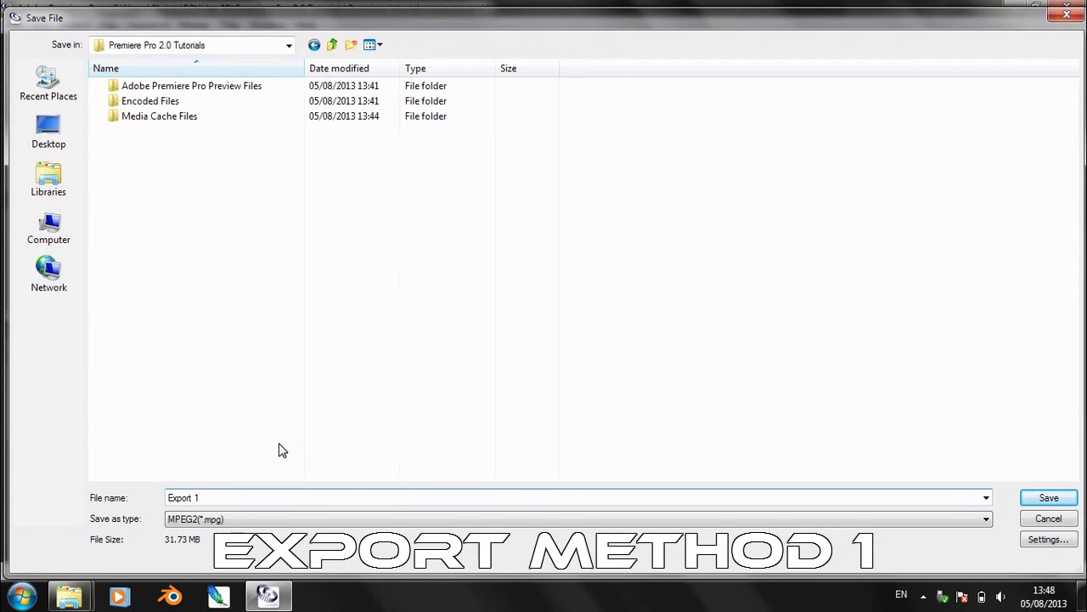
pyautogui.click(1038, 502)
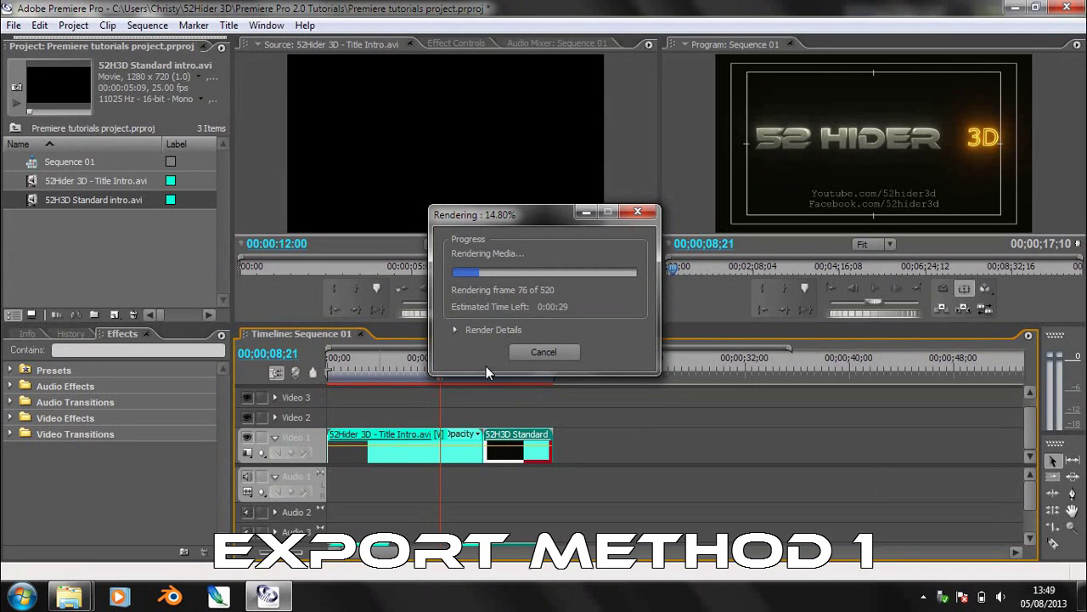
pyautogui.click(458, 330)
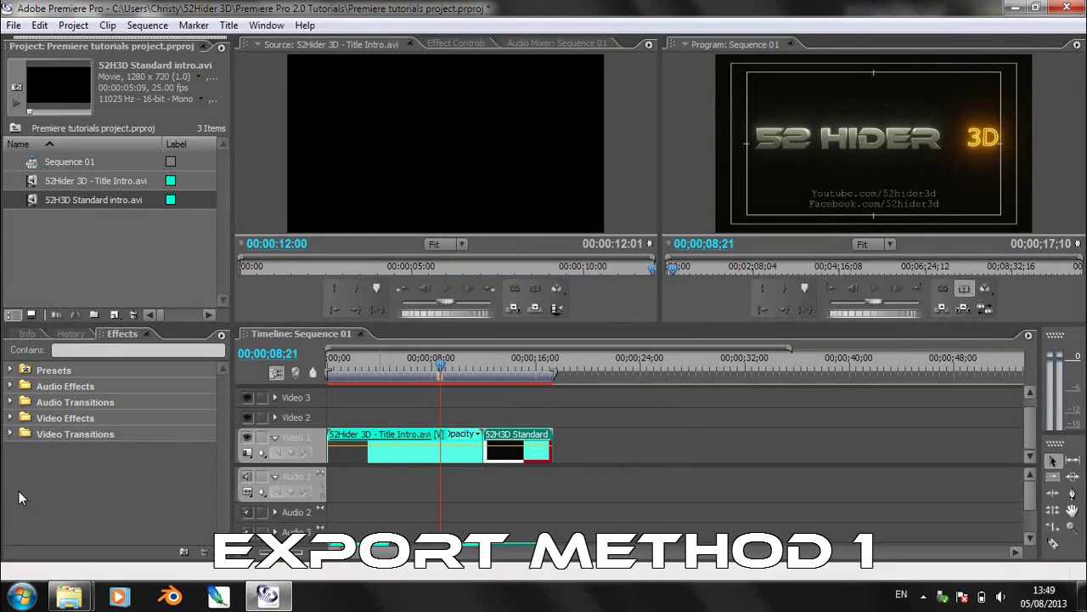
# Step: Maximize the 52Hider 3D Explorer window and select Export 1.mpg in Premiere Pro 2.0 Tutorials
pyautogui.moveTo(69, 597)
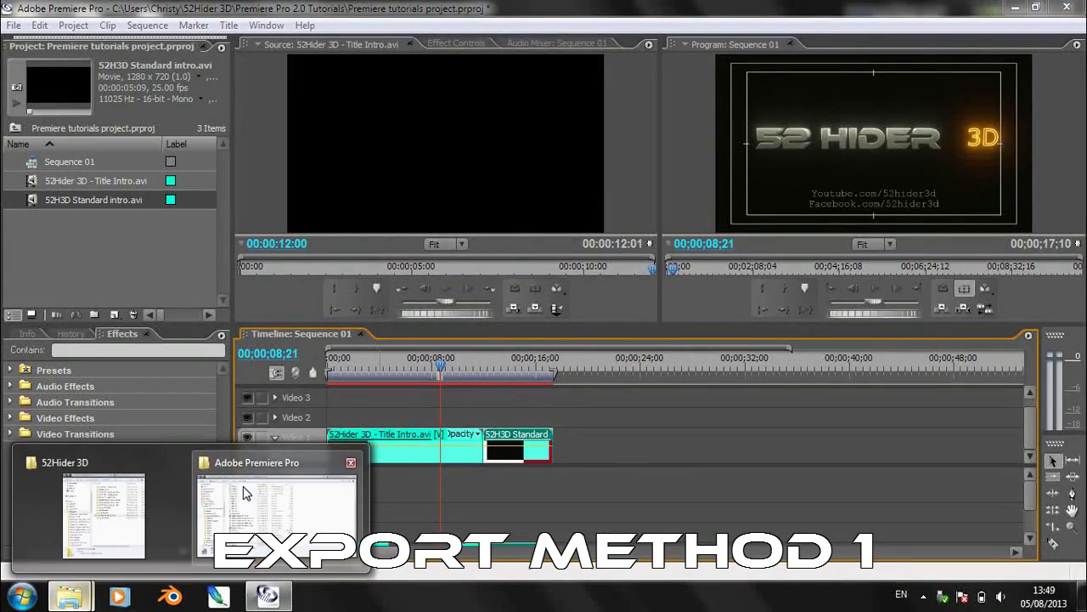
pyautogui.moveTo(243, 487)
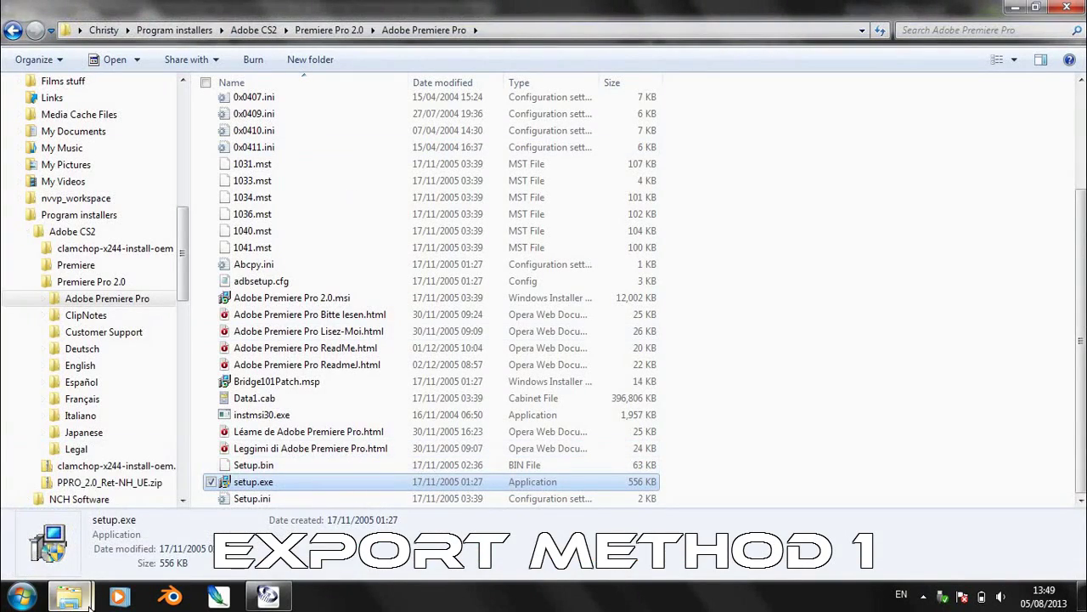
pyautogui.click(100, 530)
pyautogui.moveTo(631, 14); pyautogui.dragTo(612, 2)
pyautogui.doubleClick(382, 294)
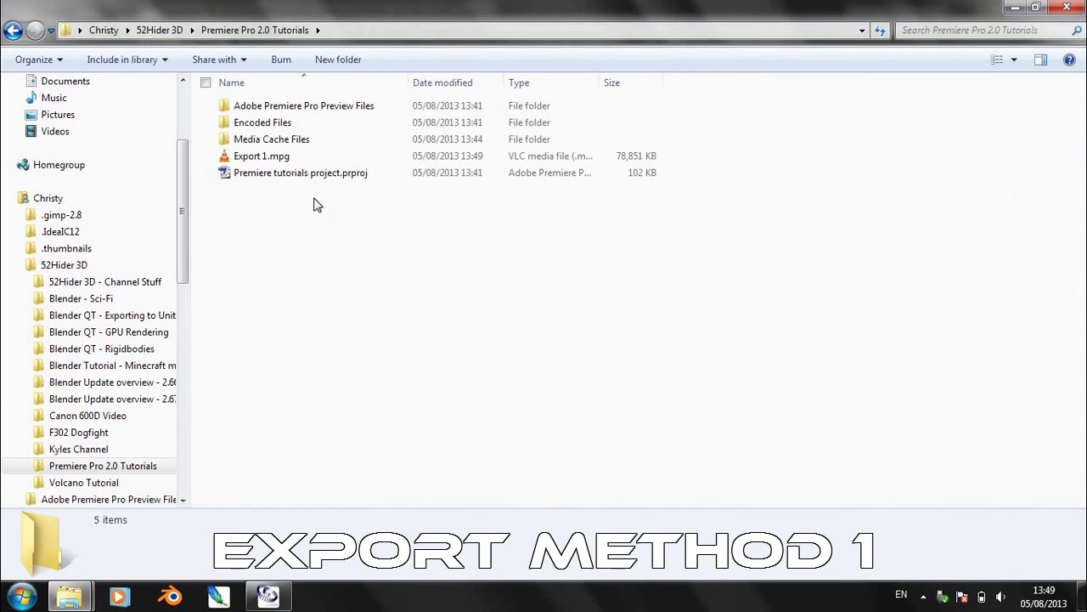
pyautogui.click(285, 158)
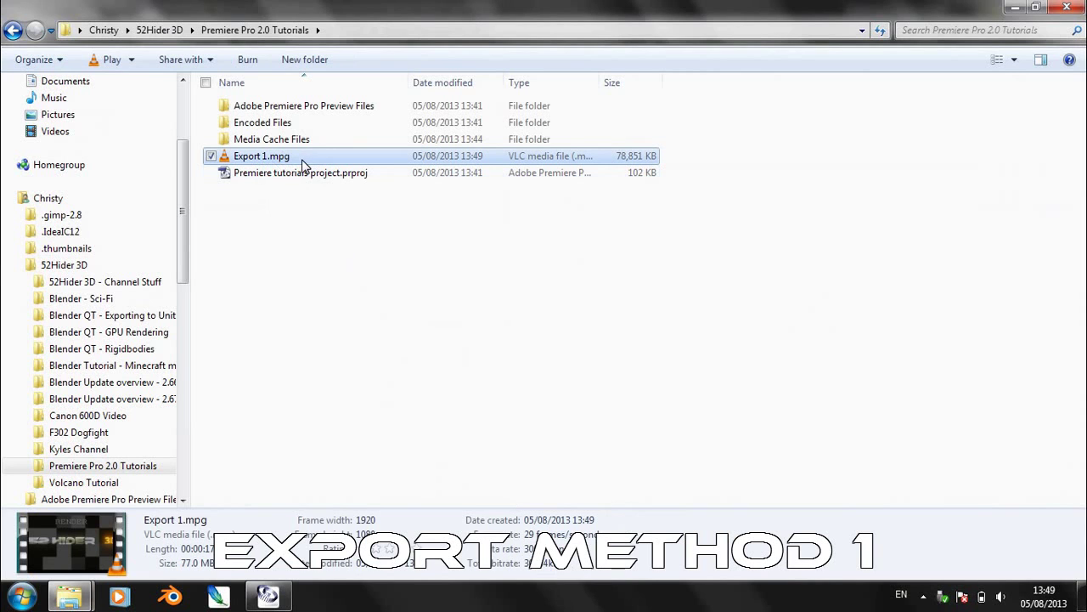
# Step: Open Export 1.mpg in VLC media player to watch the exported intro
pyautogui.press('Return')
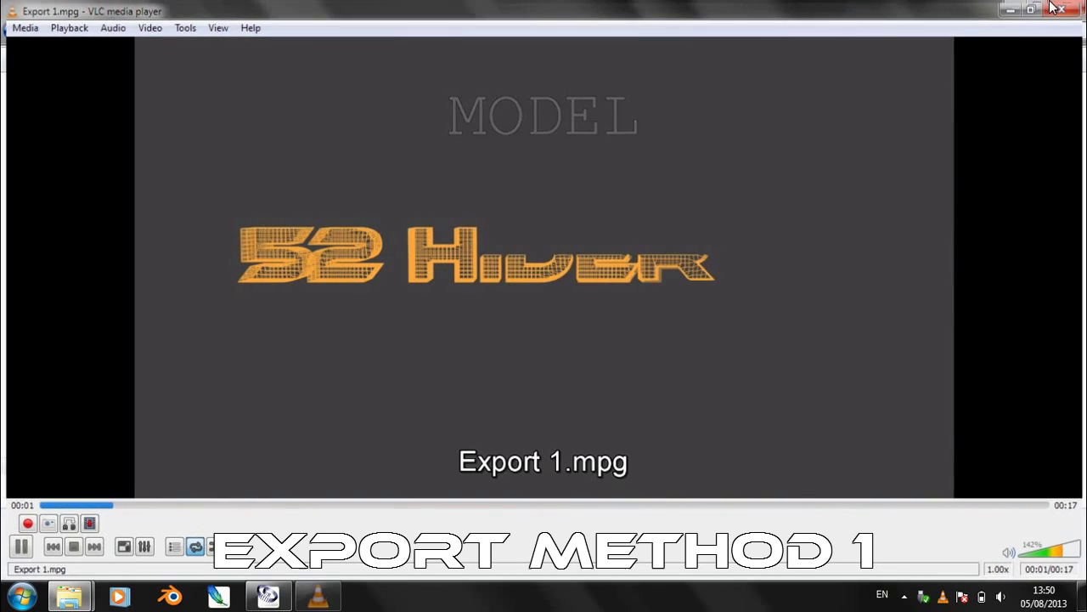
# Step: Close VLC and reselect Export 1.mpg in Explorer
pyautogui.click(1057, 8)
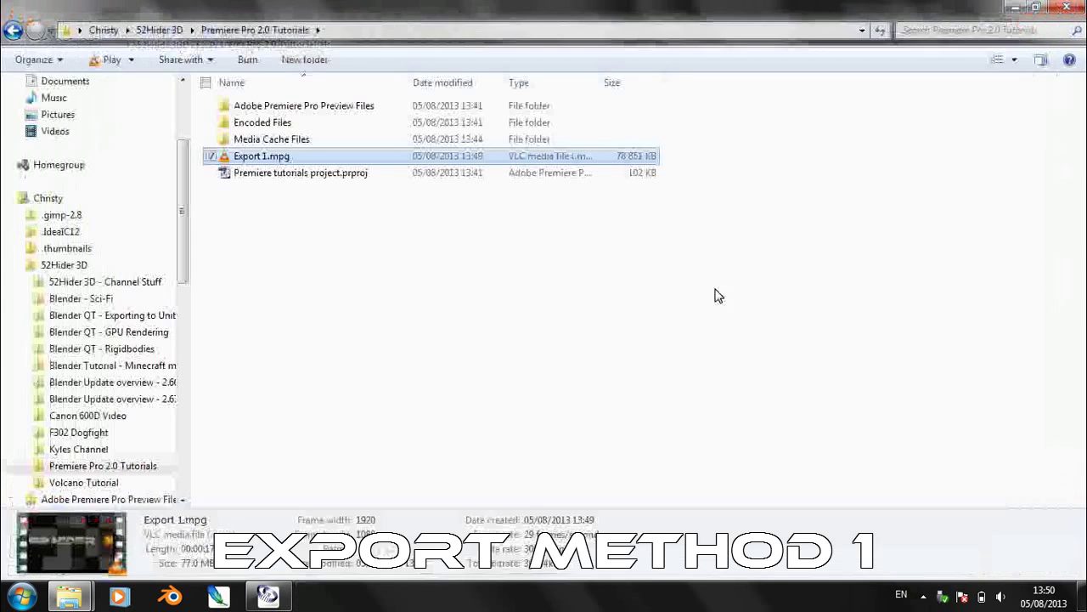
pyautogui.click(646, 289)
pyautogui.click(592, 166)
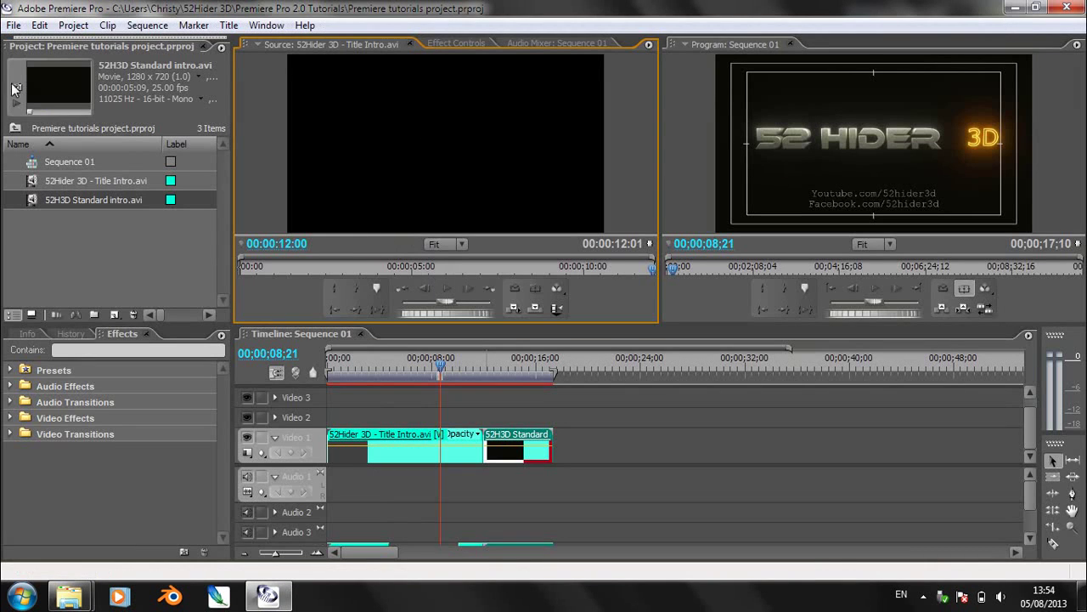
# Step: Start a File > Export > Movie export of the sequence named Export 2
pyautogui.click(13, 25)
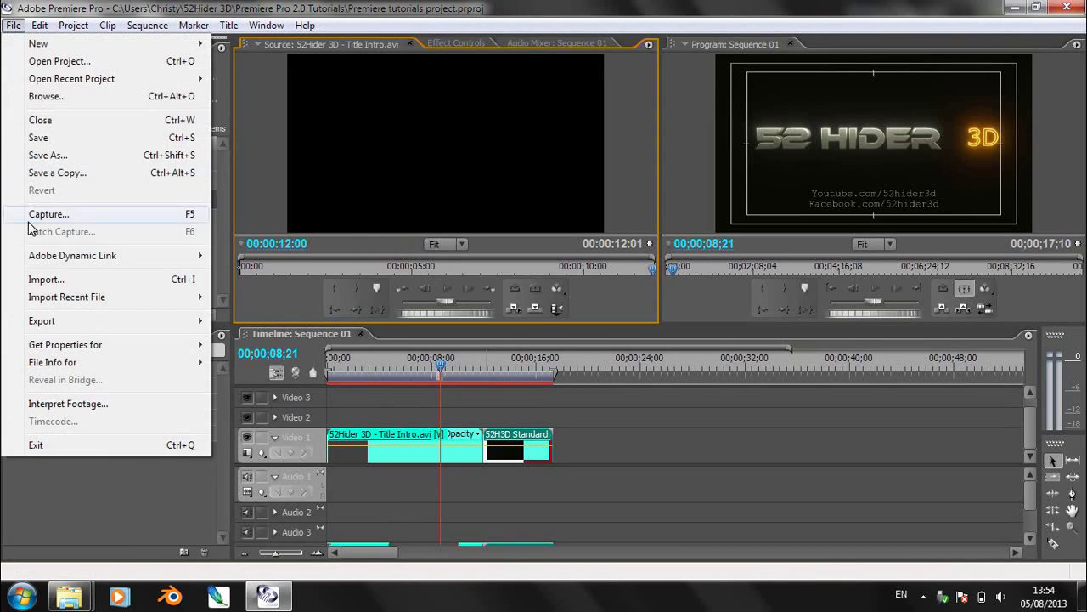
pyautogui.moveTo(98, 325)
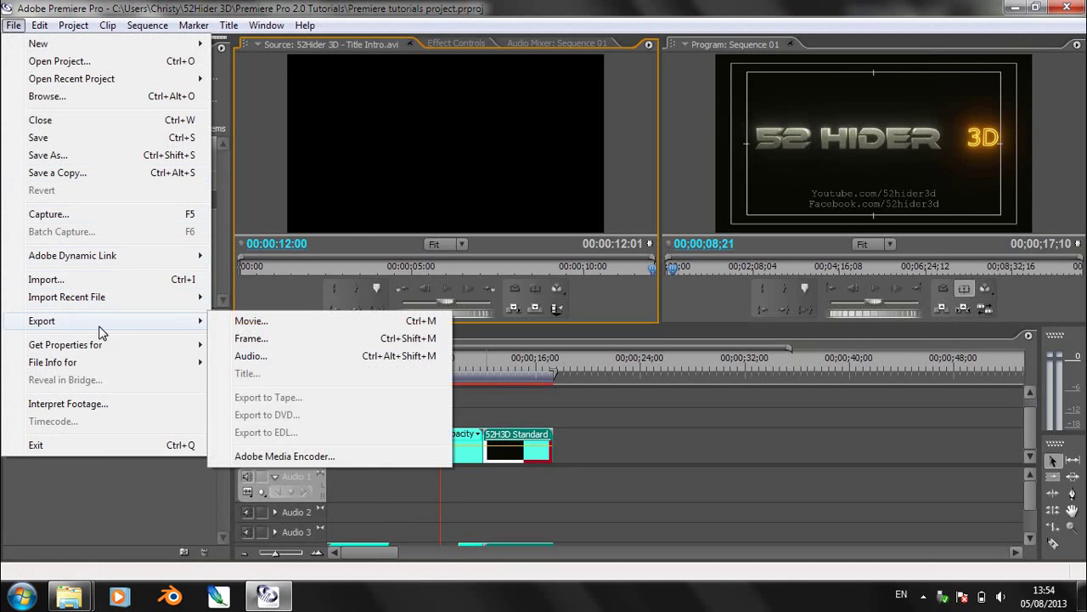
pyautogui.click(251, 329)
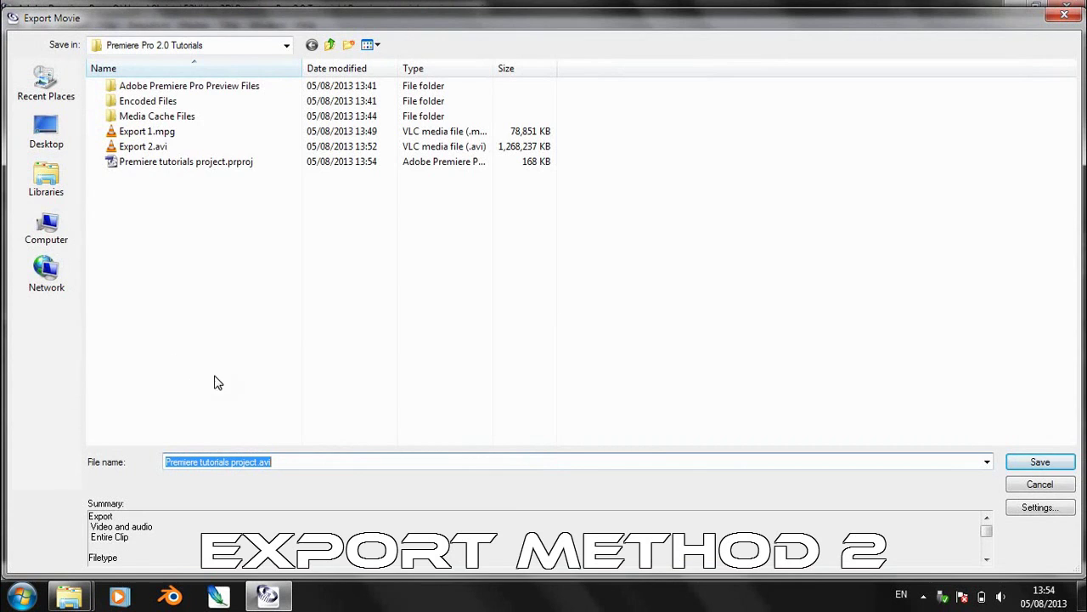
pyautogui.click(156, 148)
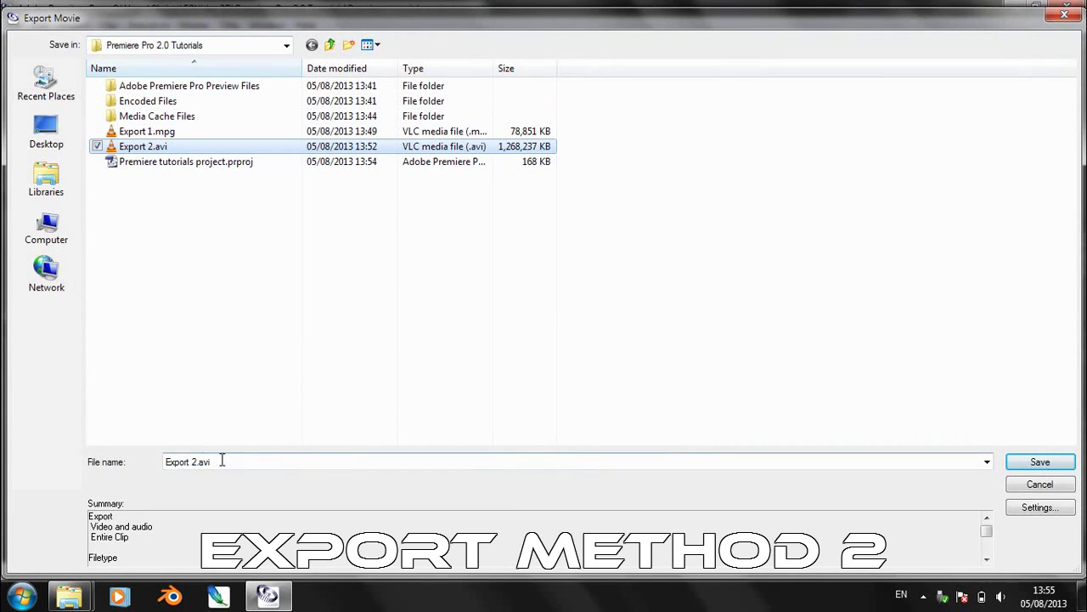
# Step: Set file type to QuickTime with Motion JPEG A compression and save to render Export 2.mov
pyautogui.click(1028, 515)
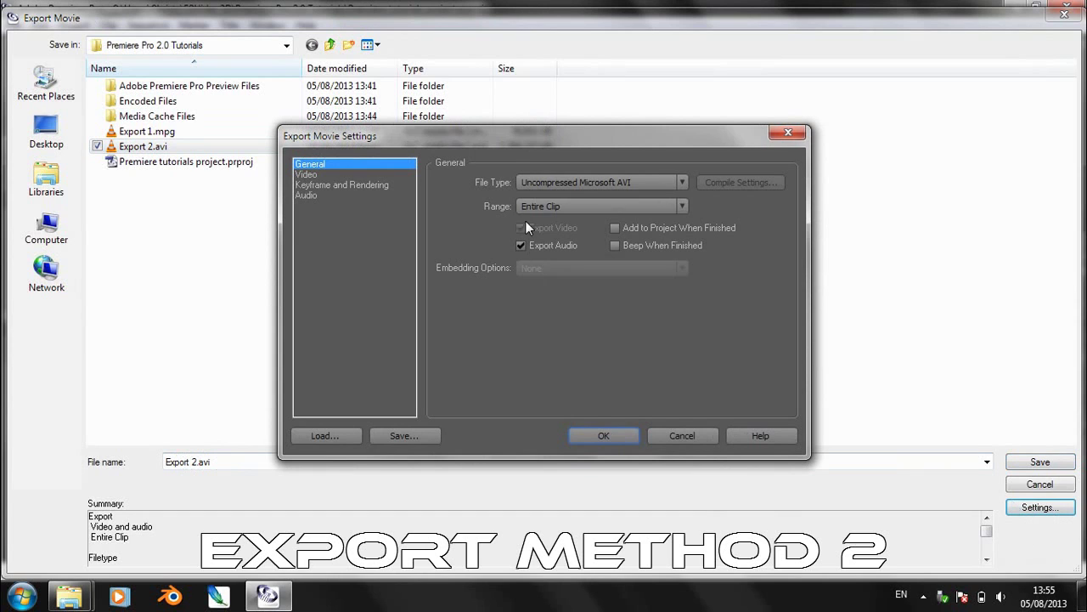
pyautogui.click(585, 185)
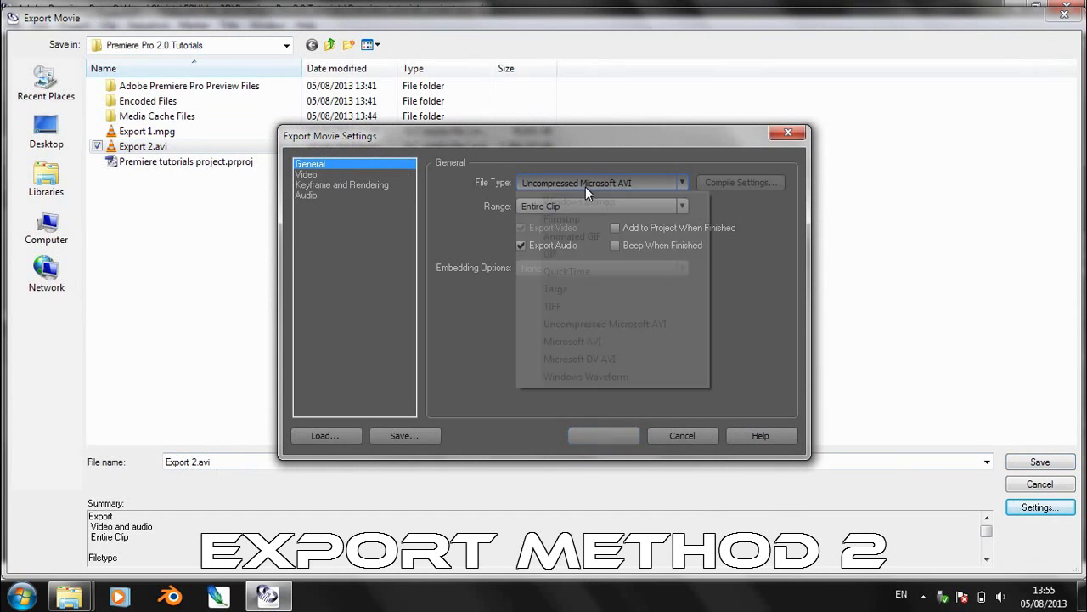
pyautogui.click(616, 337)
pyautogui.click(331, 175)
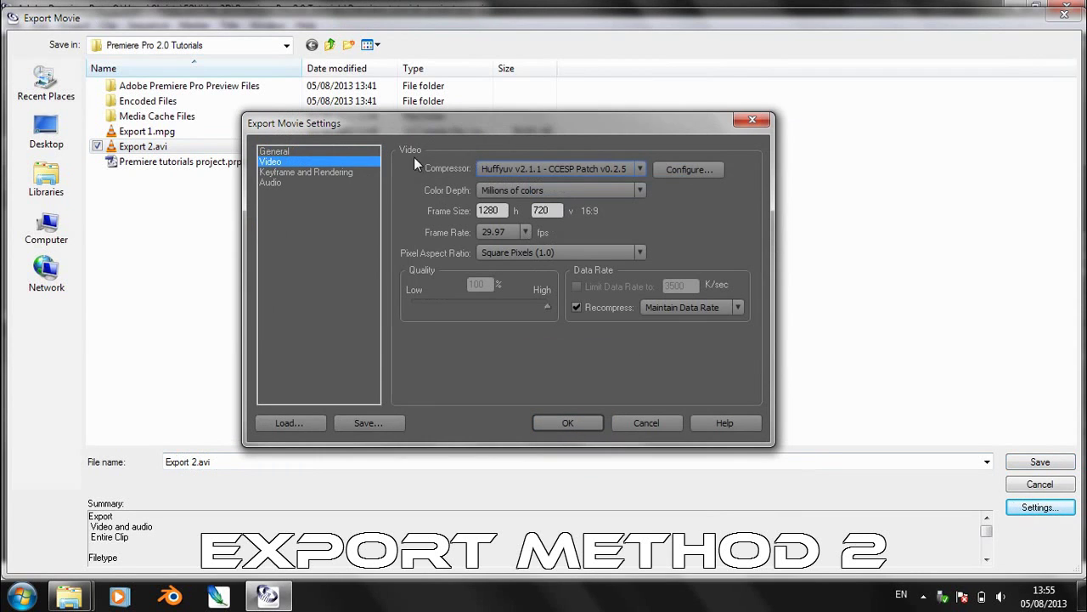
pyautogui.click(323, 152)
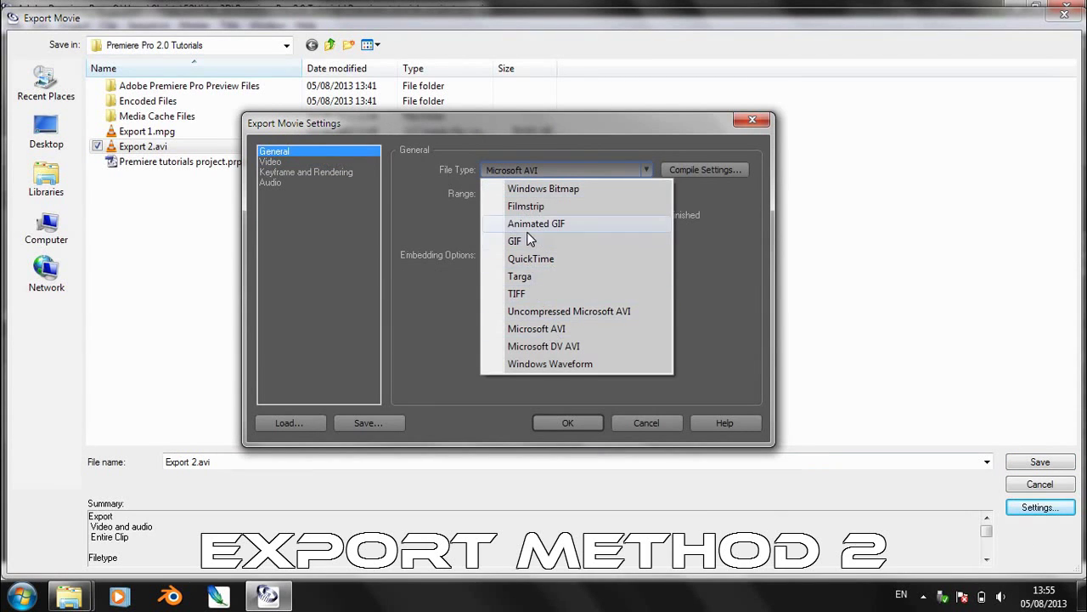
pyautogui.click(531, 259)
pyautogui.click(349, 162)
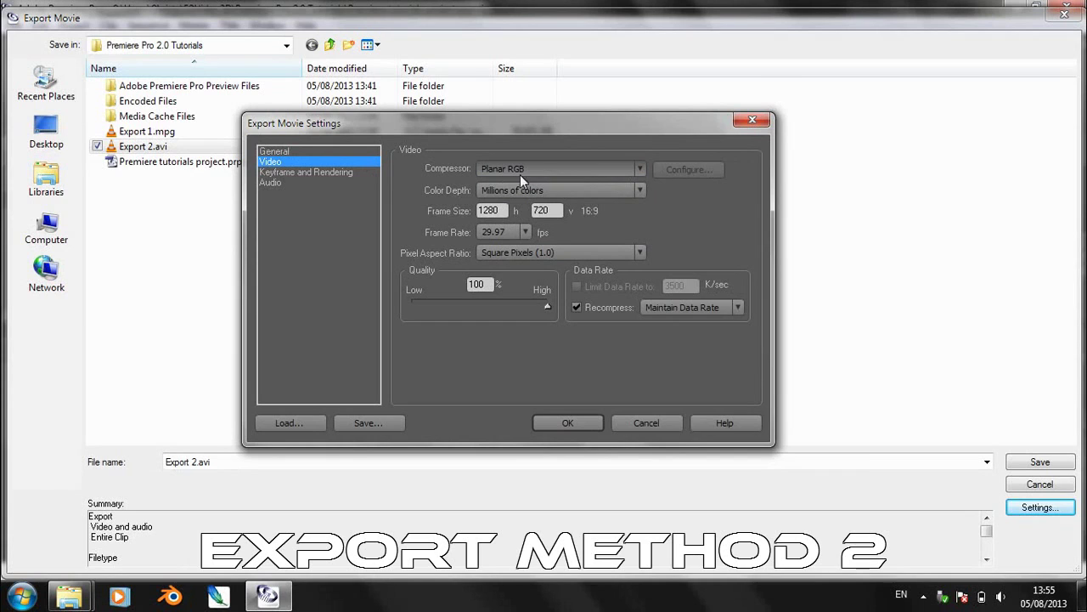
pyautogui.click(510, 171)
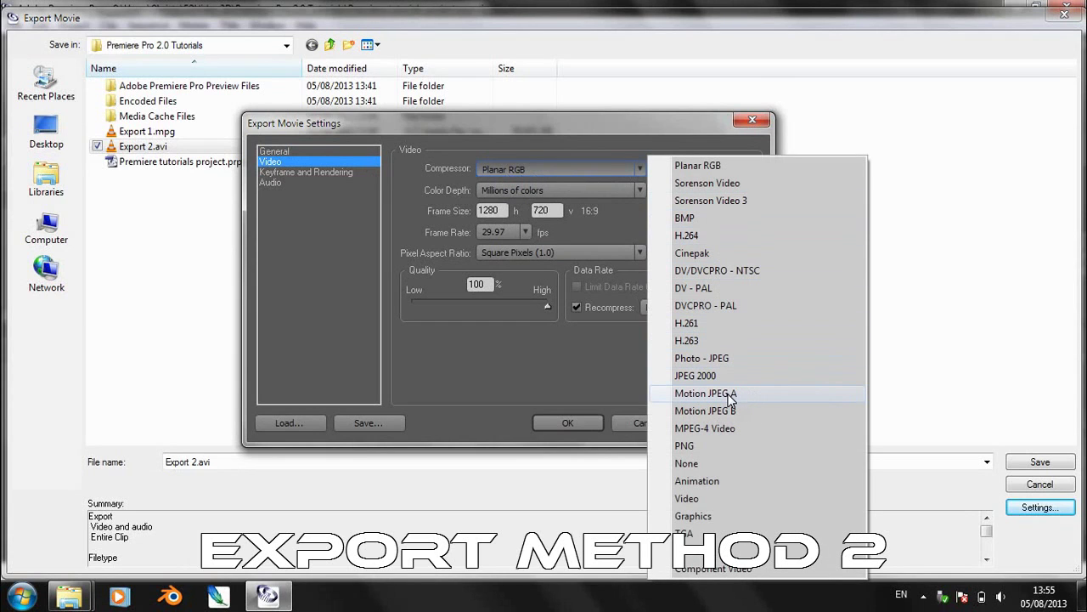
pyautogui.click(730, 393)
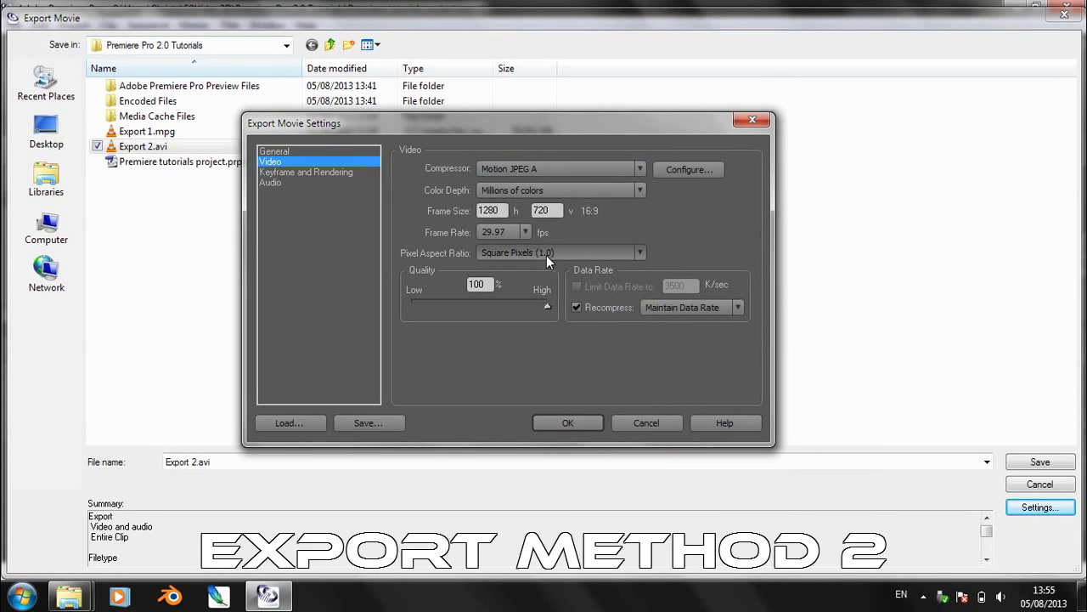
pyautogui.click(568, 423)
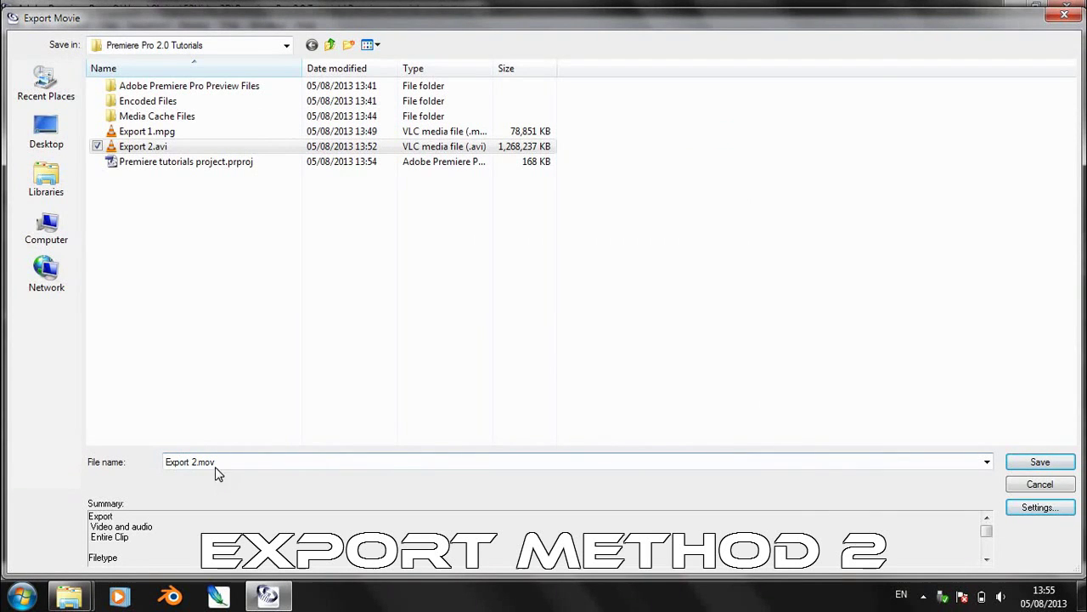
pyautogui.click(1022, 466)
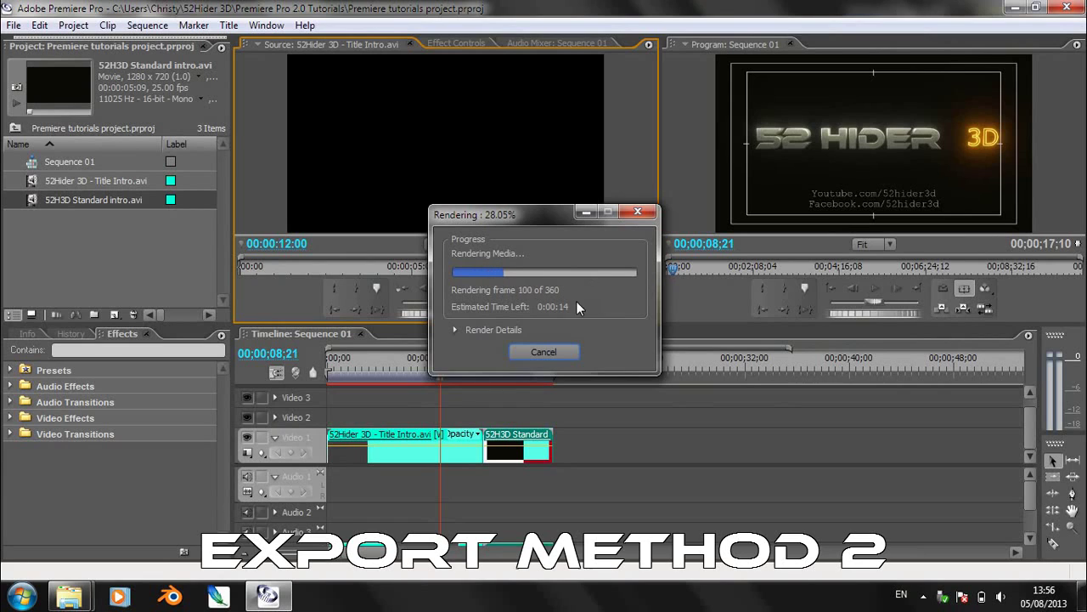
# Step: Launch MPEG Streamclip from the Start menu's program list
pyautogui.click(22, 596)
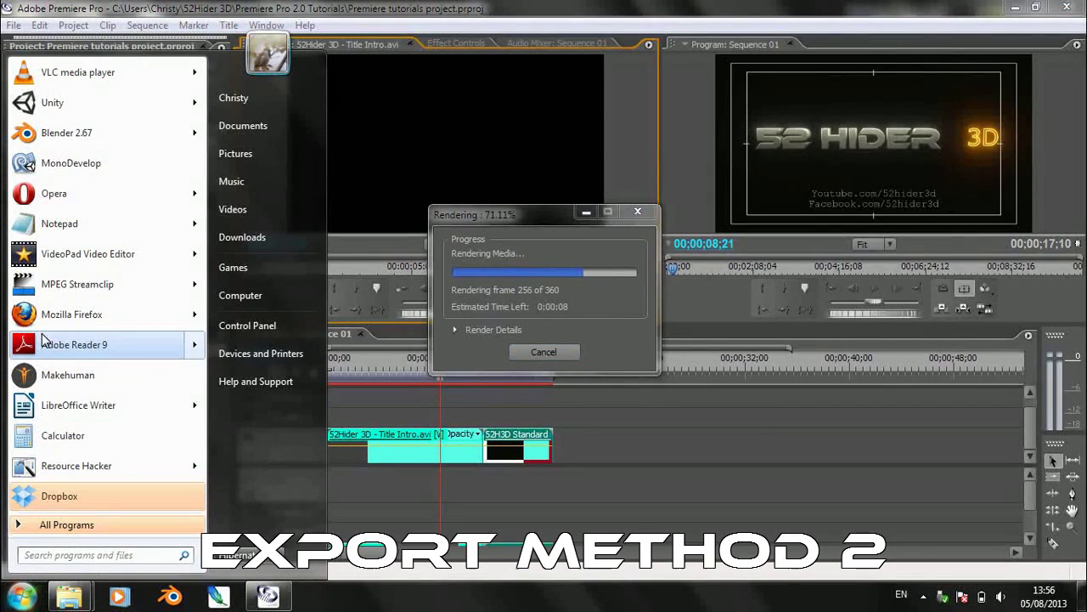
pyautogui.moveTo(61, 293)
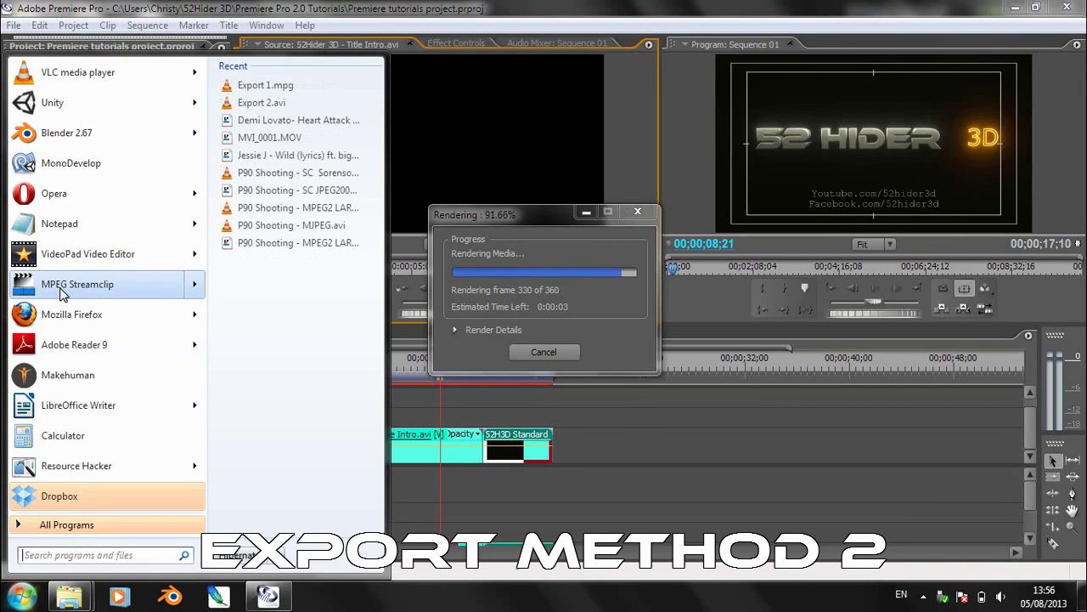
pyautogui.click(62, 290)
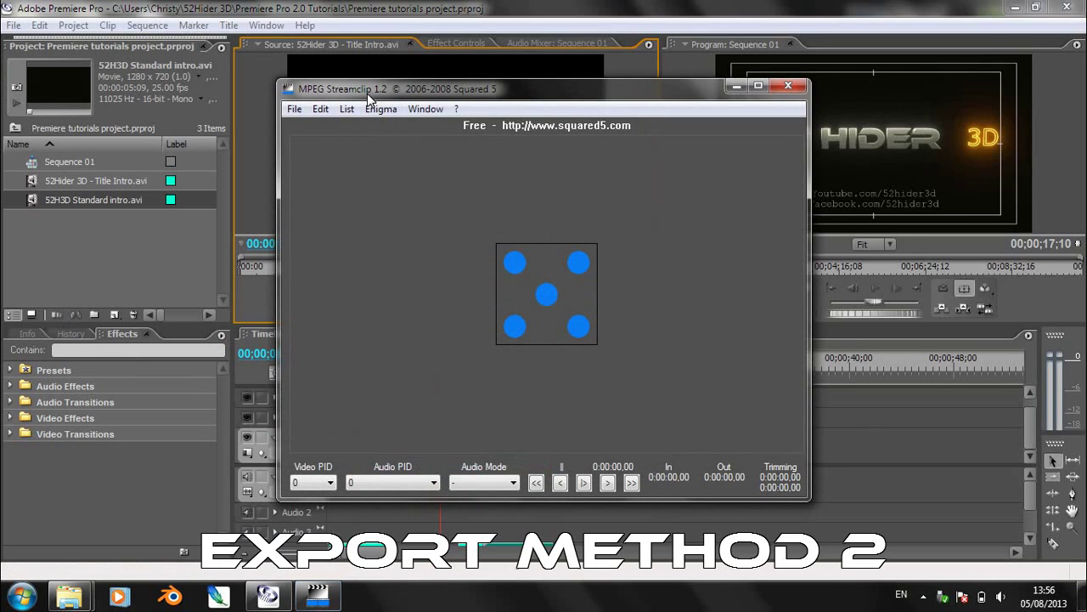
# Step: Open Export 2.mov via File > Open Files and scrub its preview forward and back
pyautogui.click(303, 112)
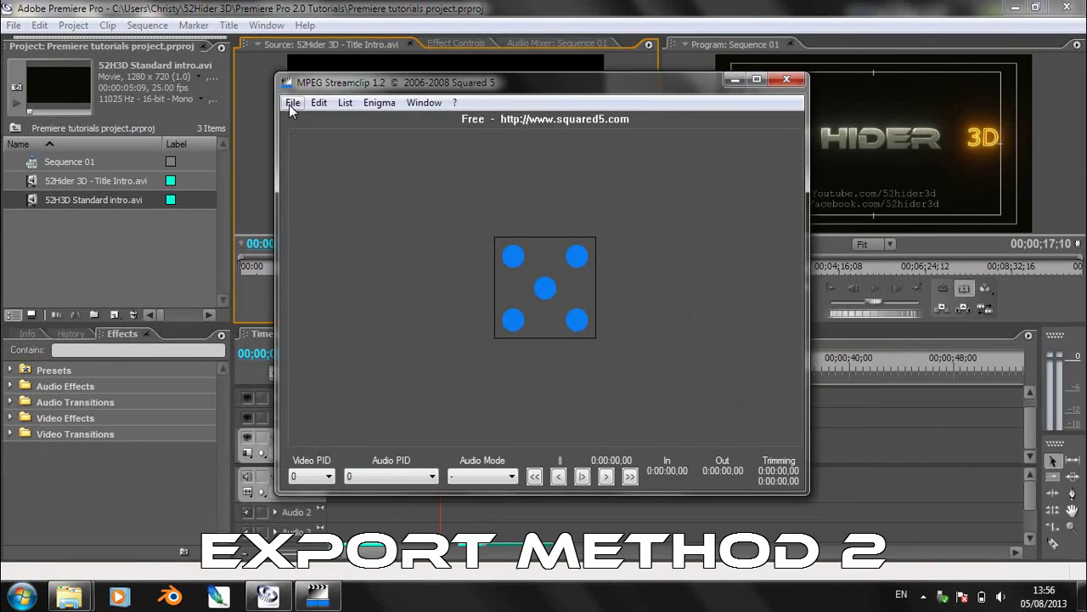
pyautogui.click(293, 103)
pyautogui.click(337, 121)
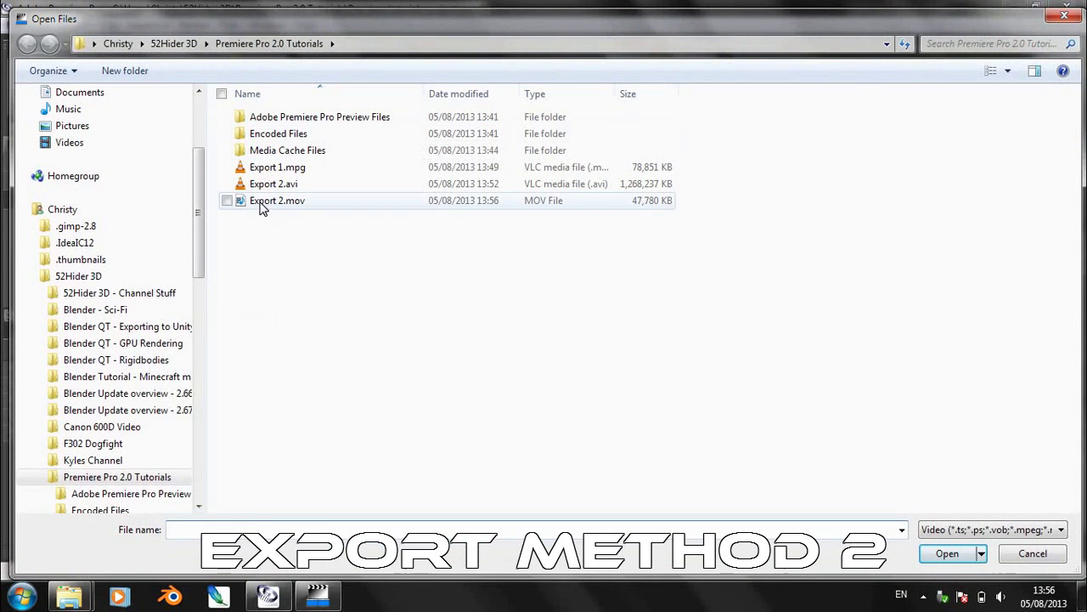
pyautogui.click(278, 204)
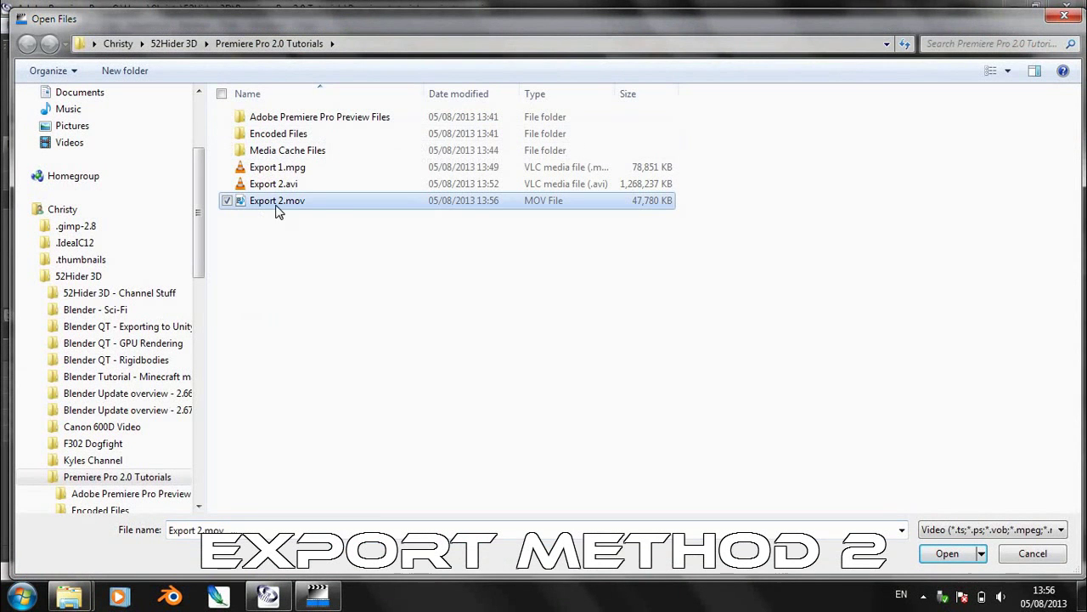
pyautogui.click(947, 553)
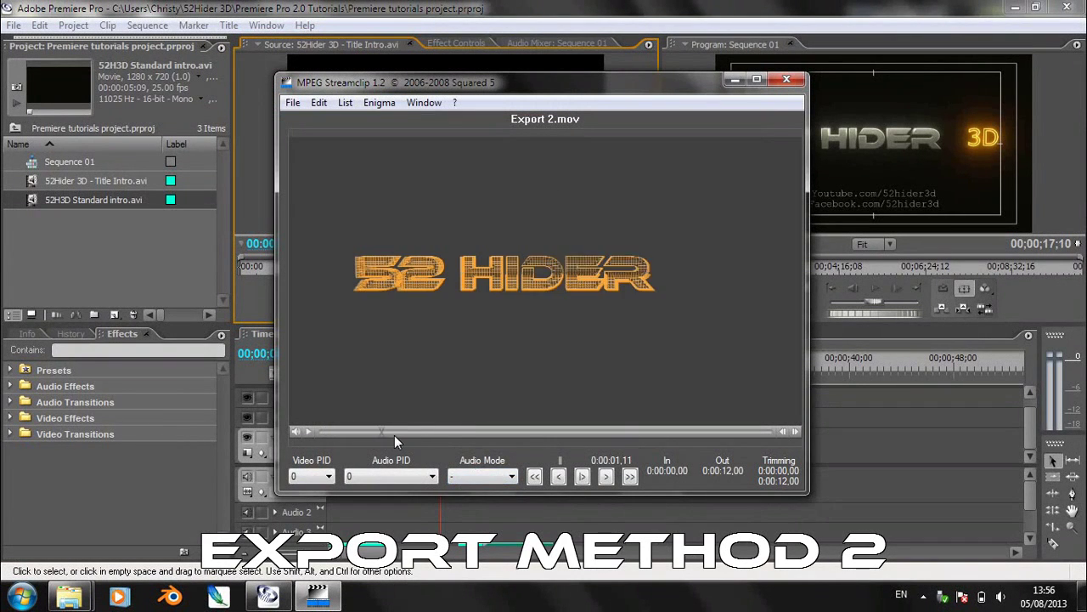
pyautogui.moveTo(404, 435); pyautogui.dragTo(776, 432)
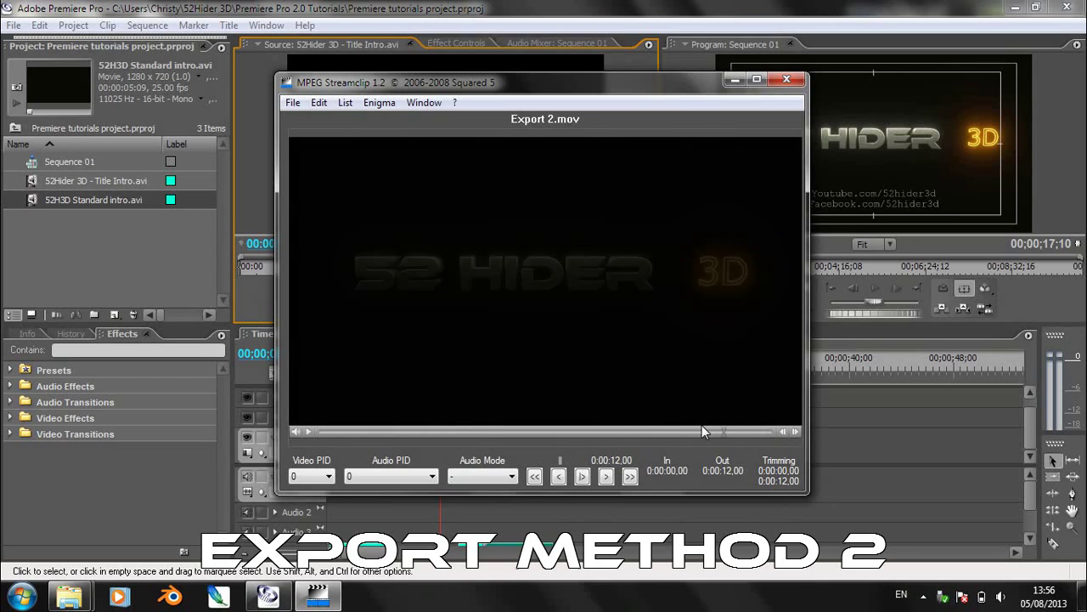
pyautogui.moveTo(673, 432); pyautogui.dragTo(320, 432)
# Step: Select Export 2.mov in Explorer to confirm its 46.6 MB size
pyautogui.moveTo(74, 595)
pyautogui.moveTo(148, 505)
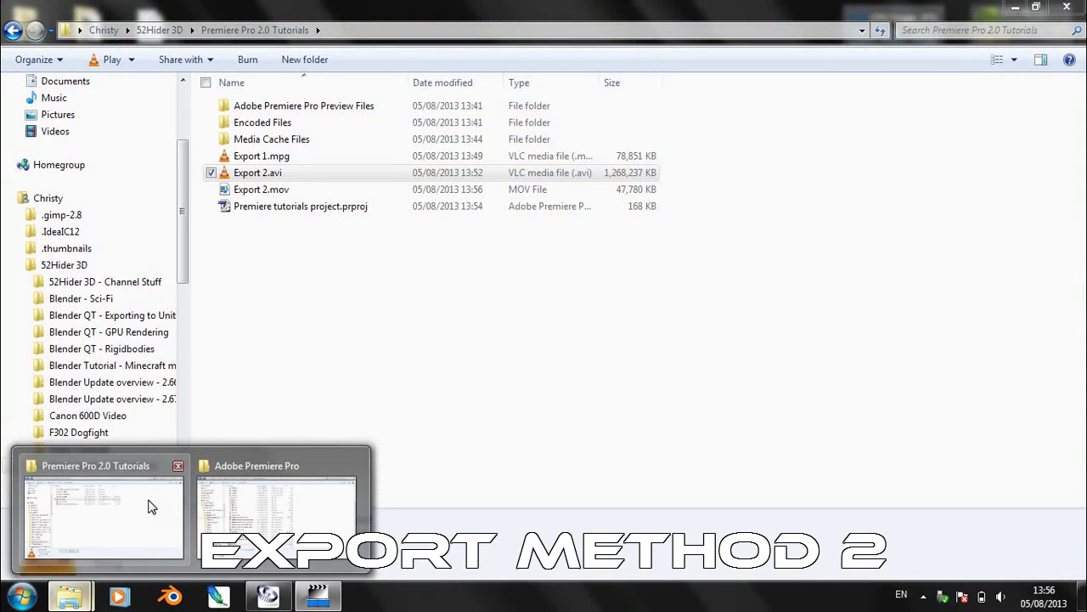
pyautogui.click(148, 504)
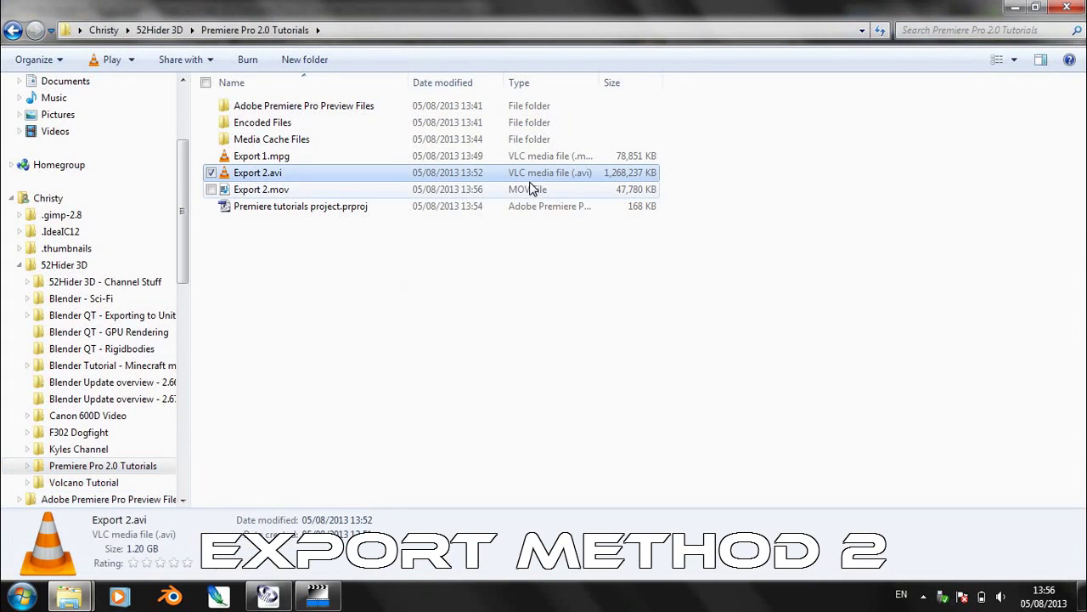
pyautogui.click(585, 190)
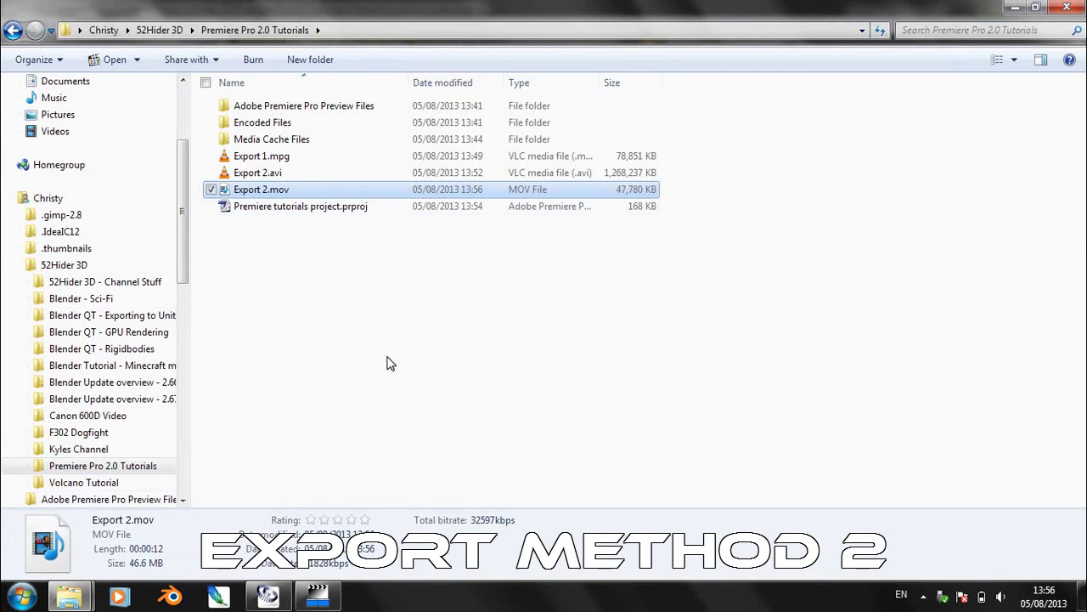
# Step: Return to MPEG Streamclip, preview the loaded clip, and maximize its window
pyautogui.click(318, 595)
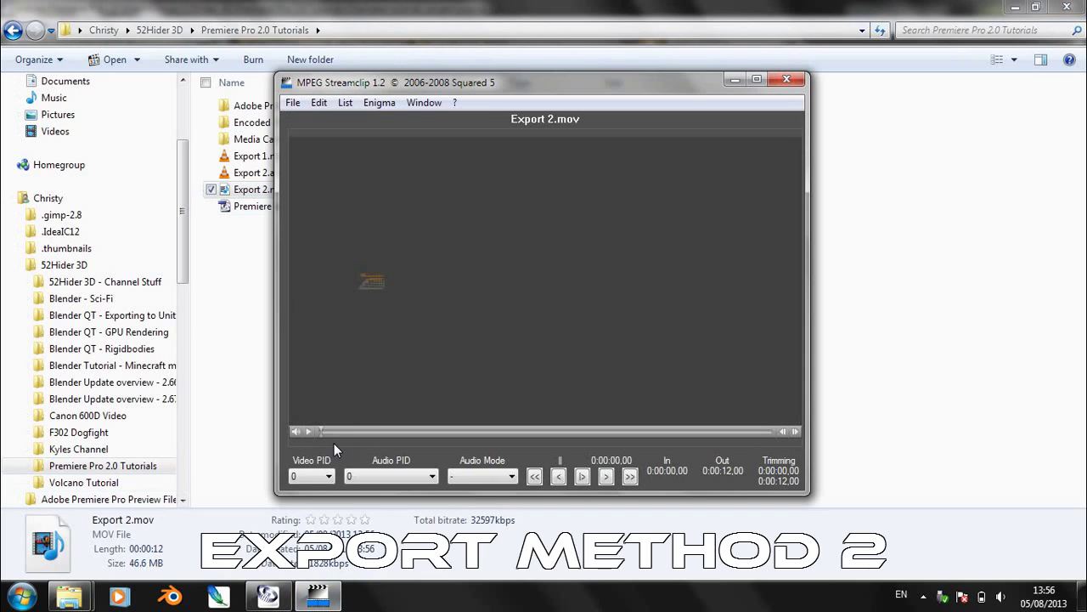
pyautogui.moveTo(327, 432); pyautogui.dragTo(312, 430)
pyautogui.click(289, 103)
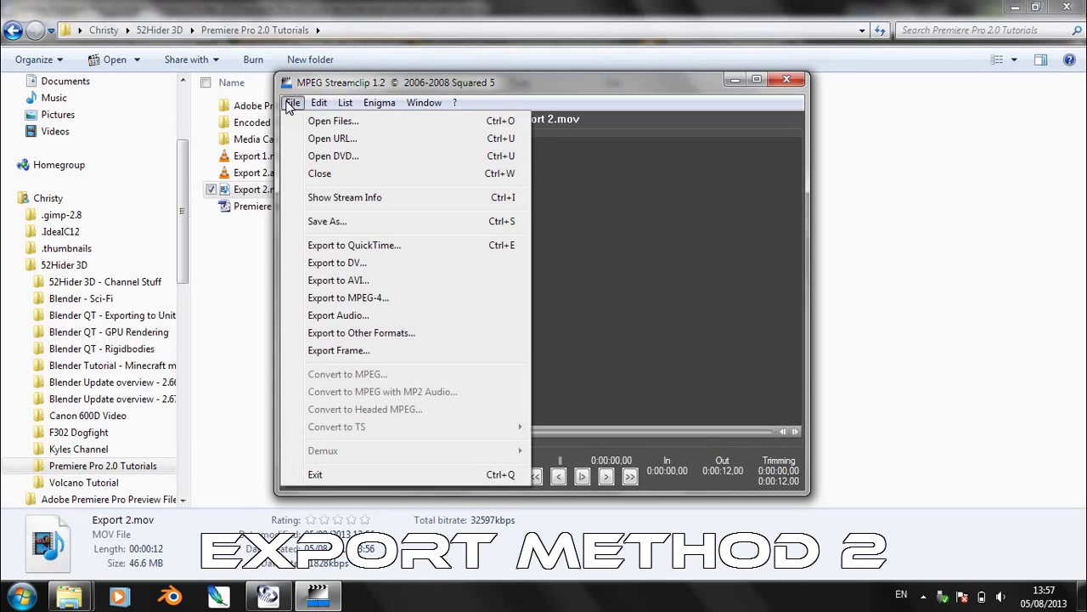
pyautogui.click(327, 85)
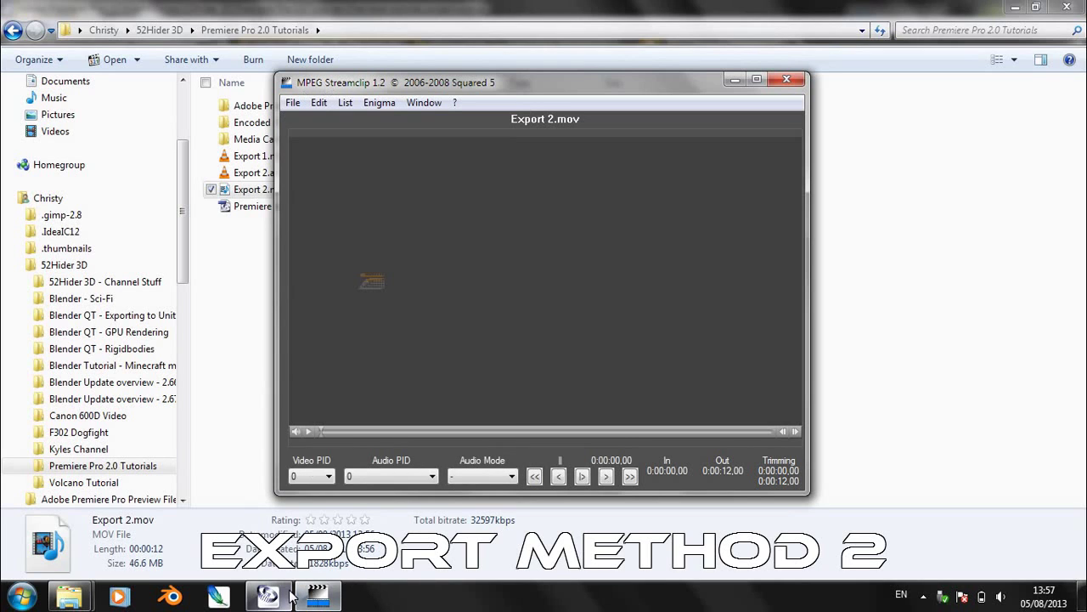
pyautogui.moveTo(291, 598)
pyautogui.moveTo(322, 82); pyautogui.dragTo(328, 0)
# Step: Set the MPEG-4 export to H.264 at 100% quality with the data rate limited to 4000 kbps
pyautogui.click(19, 27)
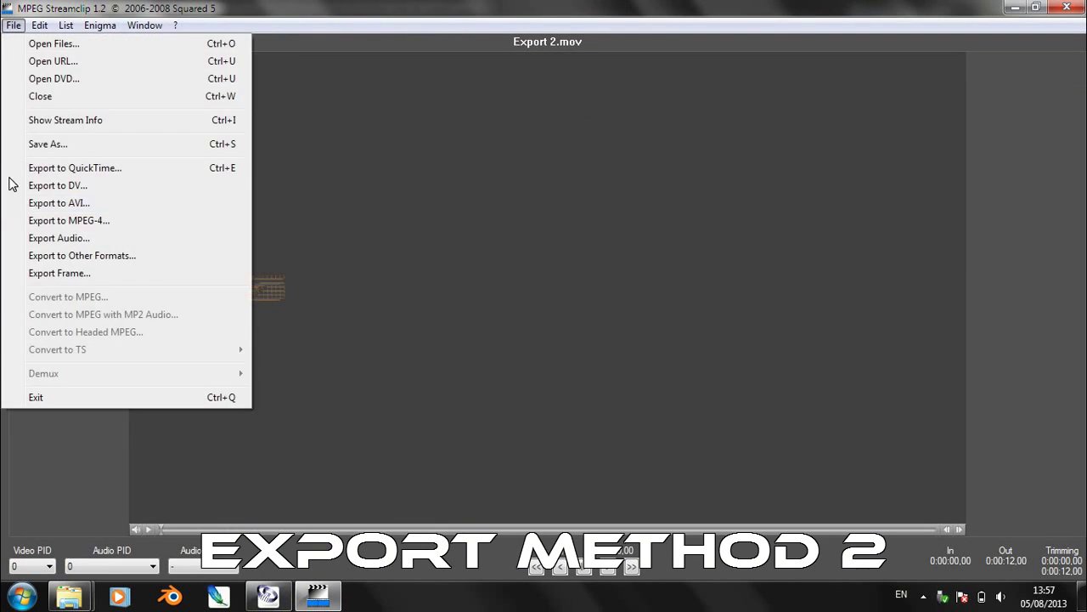
pyautogui.click(56, 226)
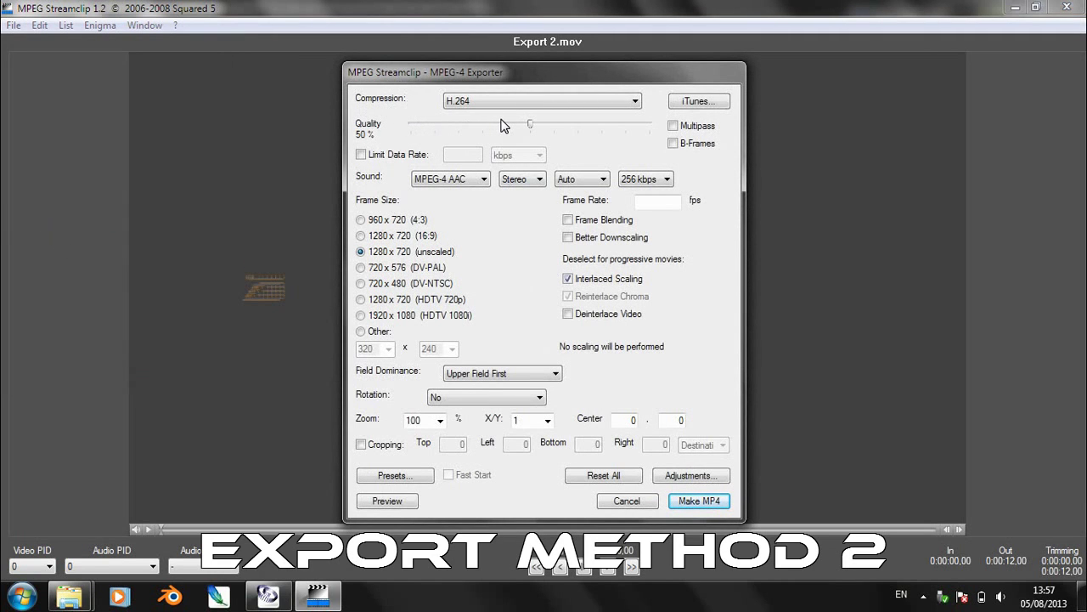
pyautogui.moveTo(530, 123); pyautogui.dragTo(739, 128)
pyautogui.click(361, 154)
pyautogui.moveTo(69, 597)
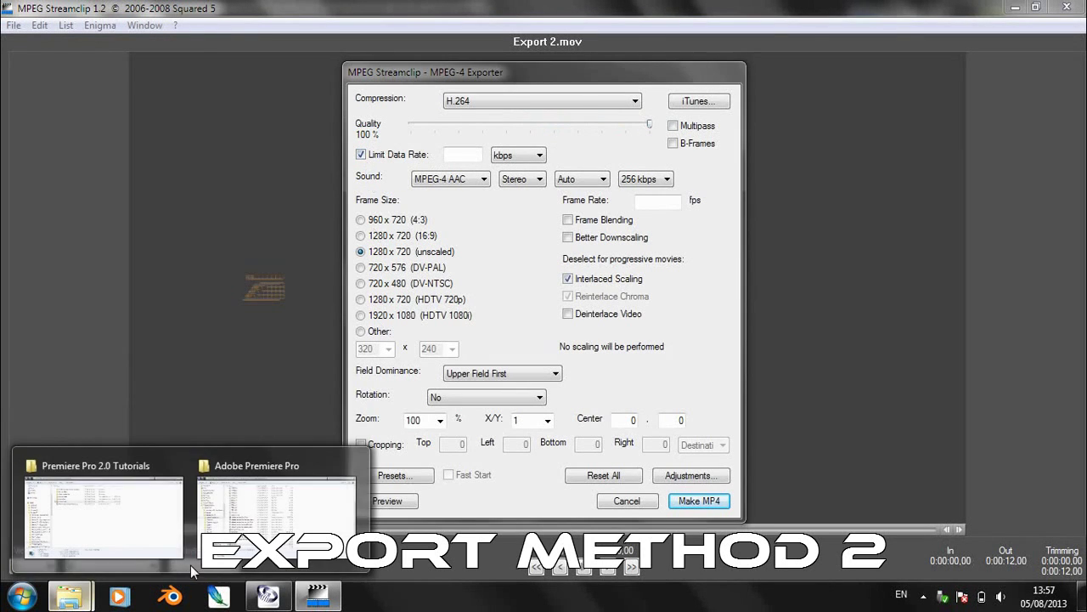
pyautogui.moveTo(171, 545)
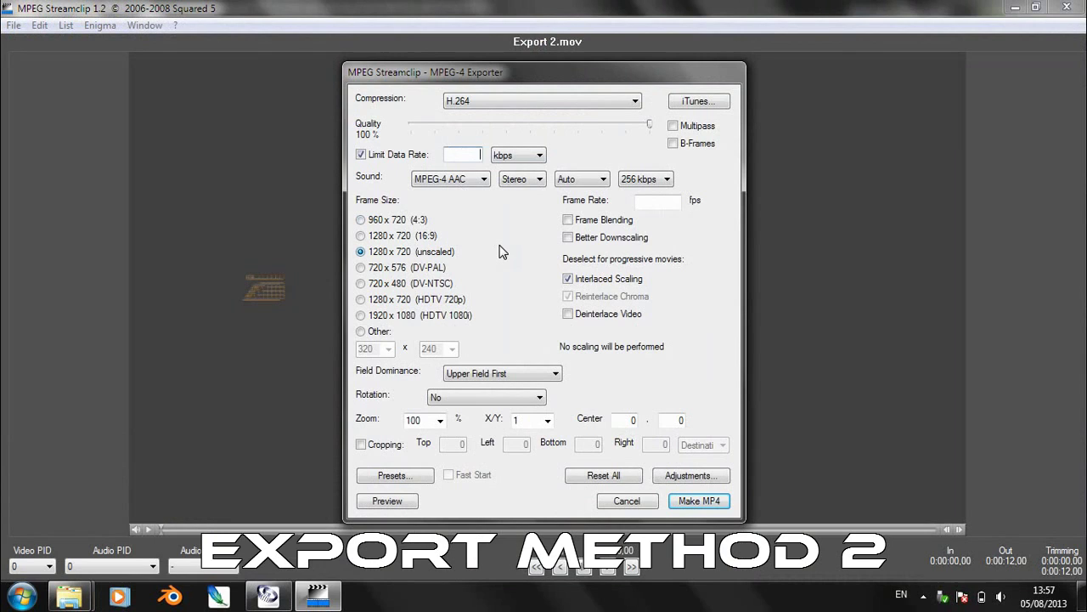
pyautogui.write('4000')
pyautogui.click(685, 106)
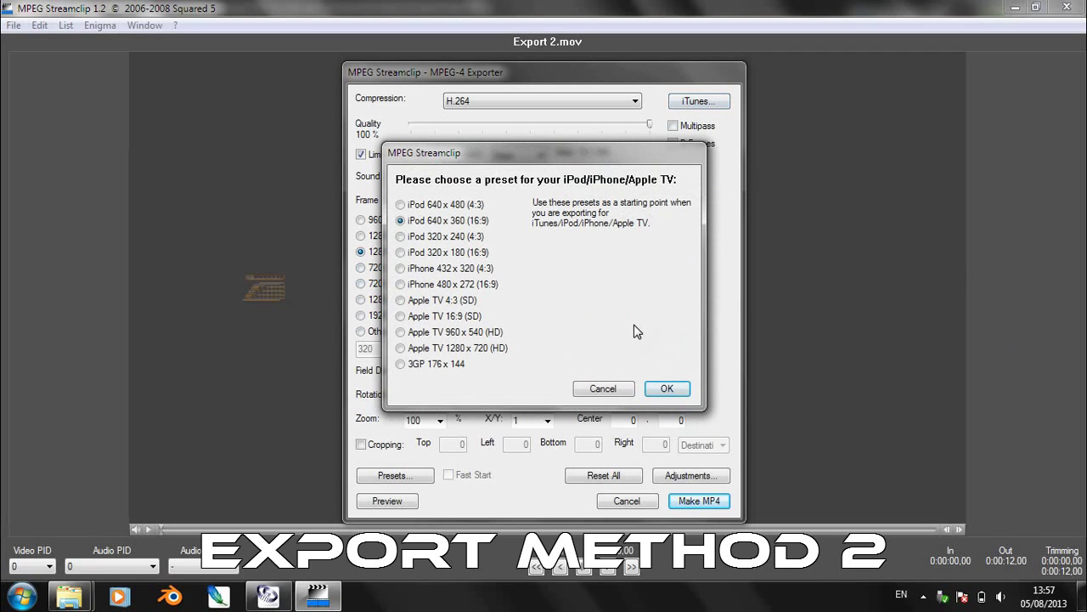
pyautogui.click(628, 391)
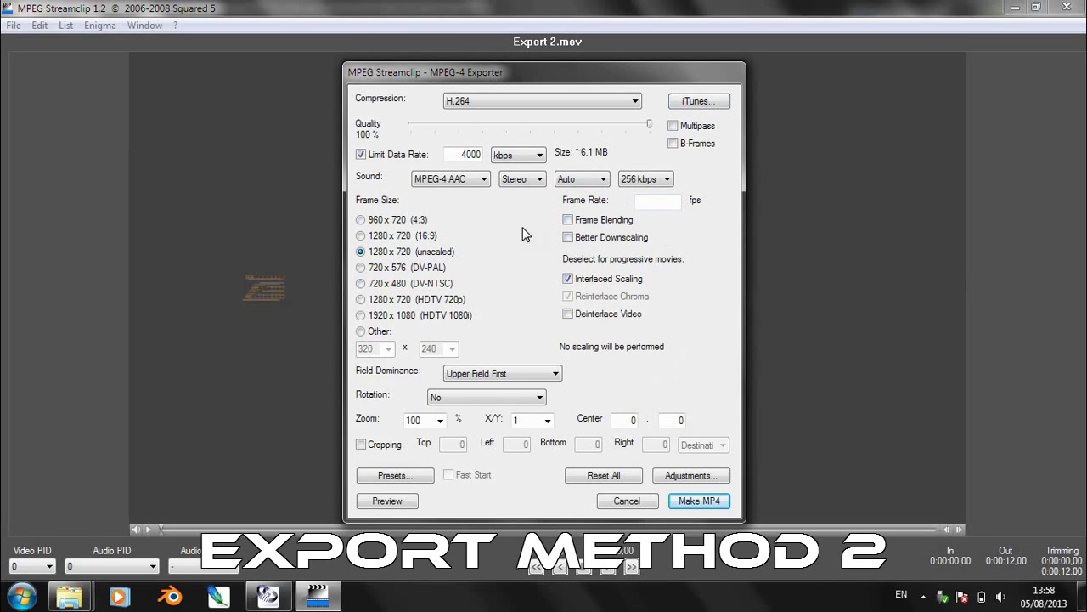
# Step: Run Make MP4 and save the encoded output as Export 2.mp4
pyautogui.click(687, 500)
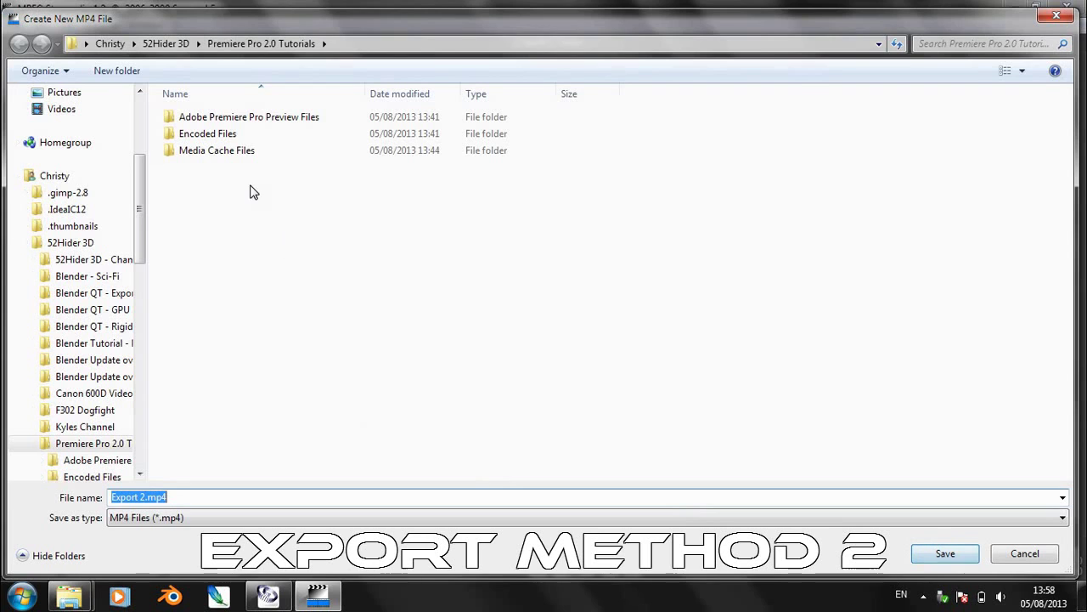
pyautogui.moveTo(246, 19); pyautogui.dragTo(246, 16)
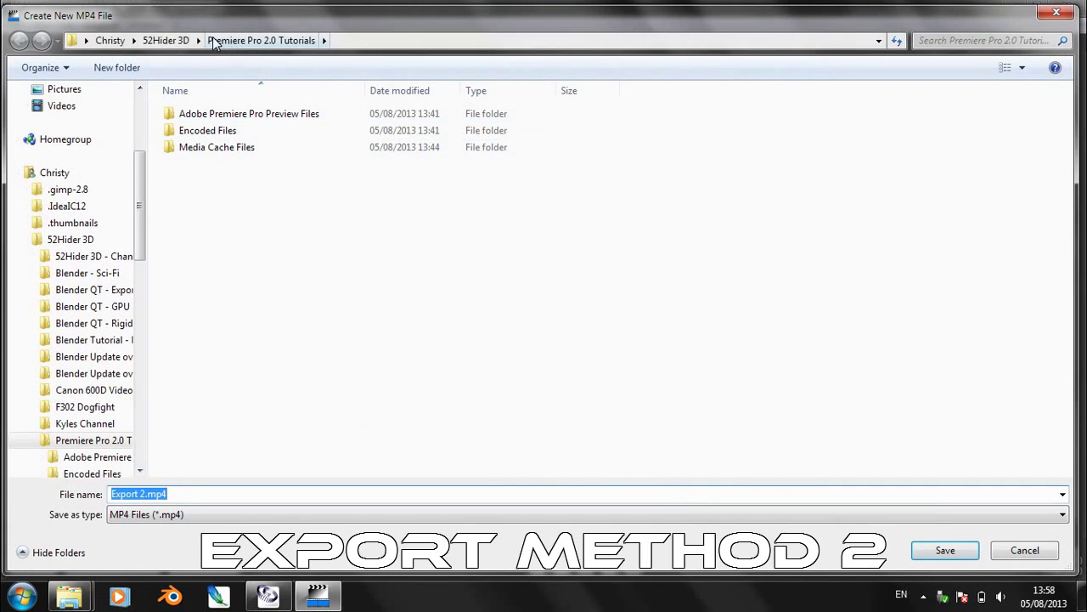
pyautogui.click(945, 551)
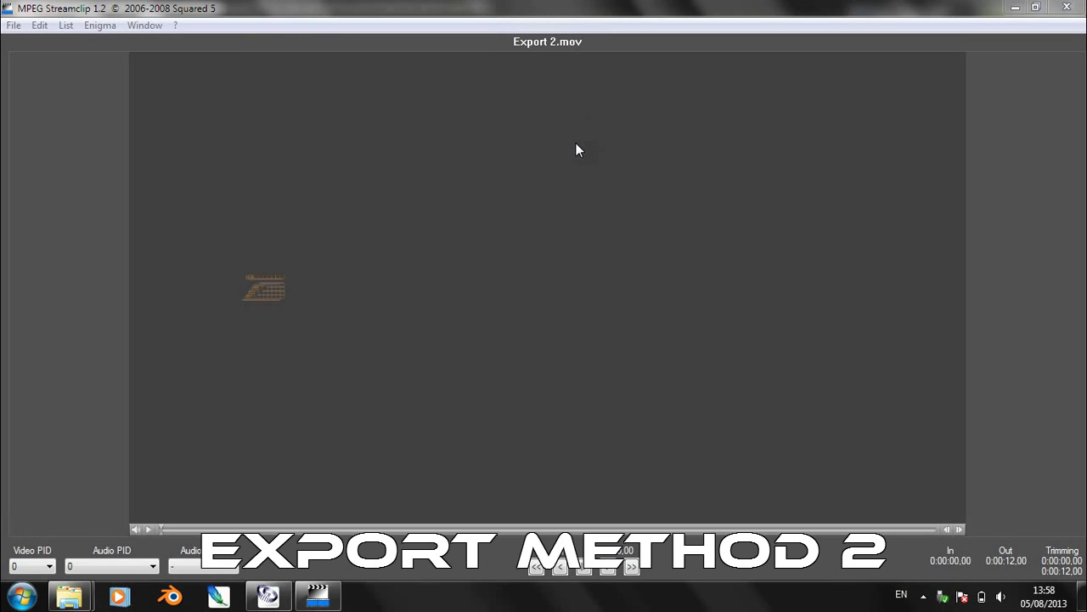
# Step: Compare details of Export 2.mp4, Export 2.mov and Export 1.mpg, ending on the 2.32 MB Export 2.mp4
pyautogui.moveTo(69, 594)
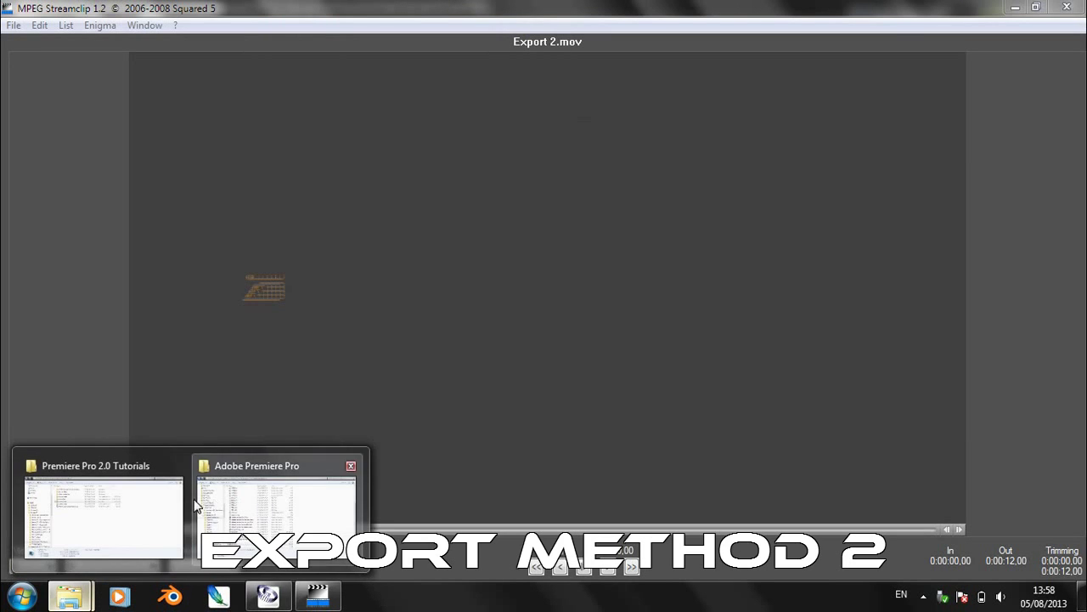
pyautogui.click(144, 507)
pyautogui.click(393, 270)
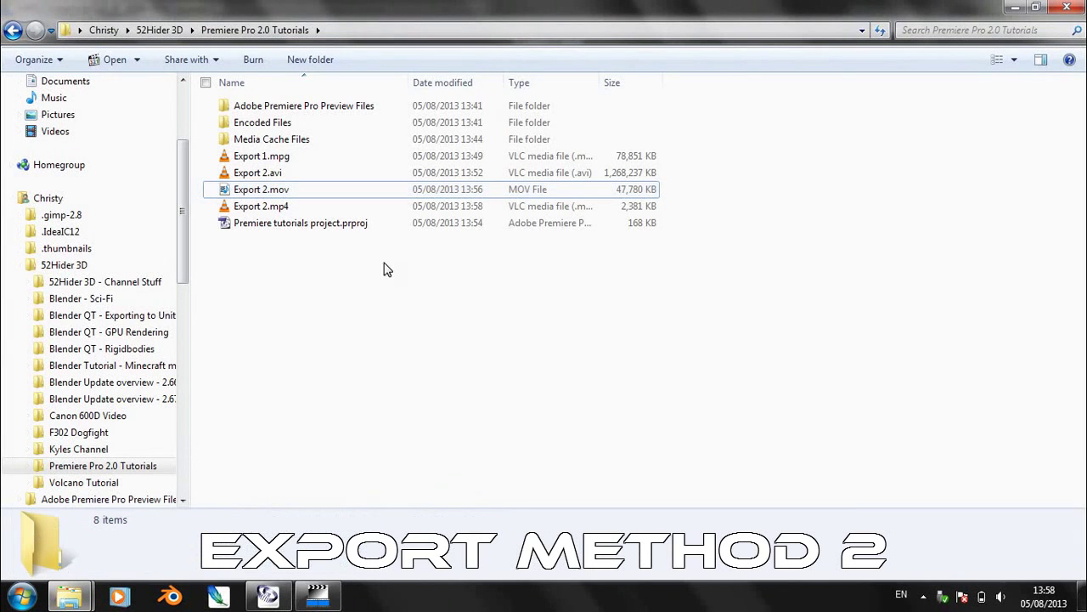
pyautogui.click(272, 206)
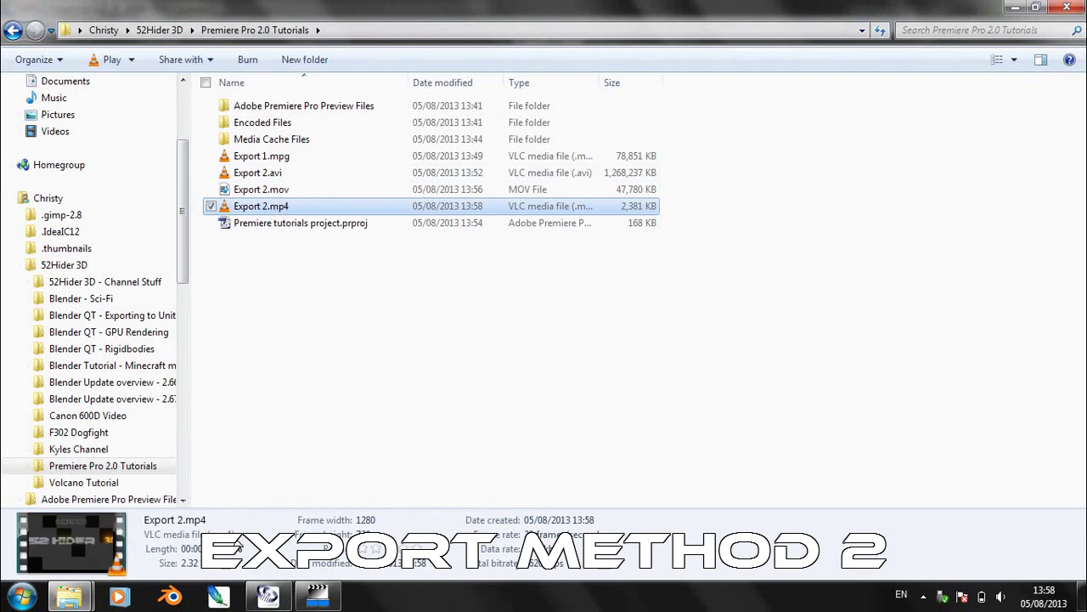
pyautogui.click(304, 191)
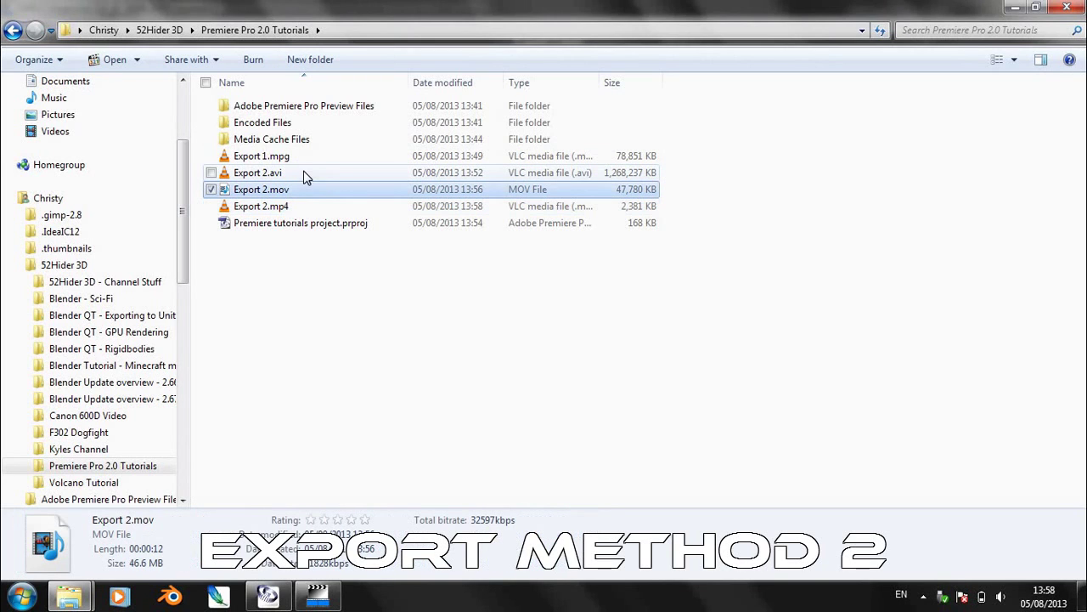
pyautogui.click(305, 157)
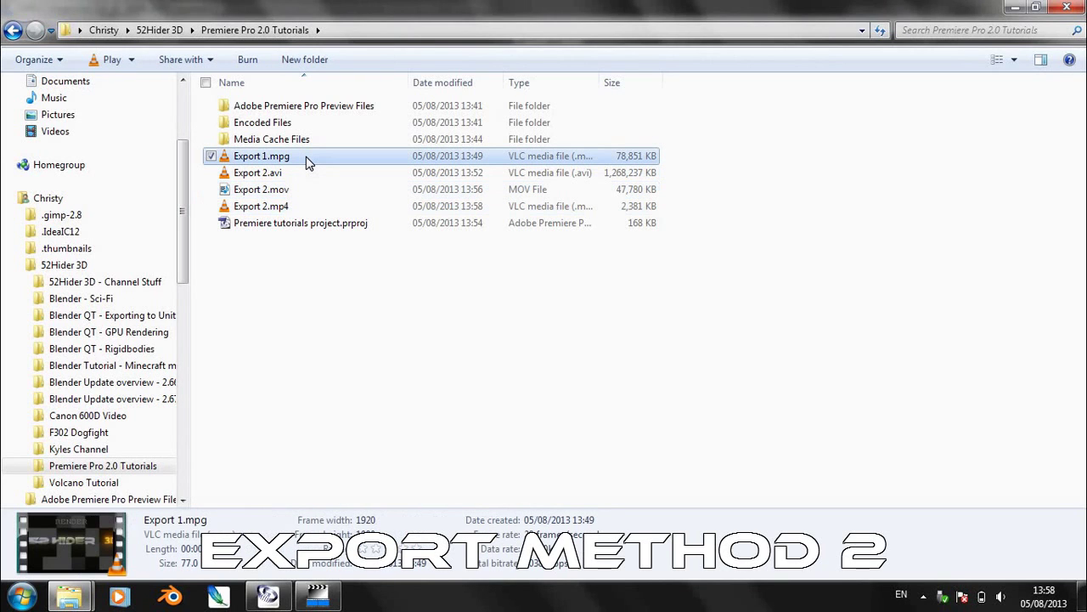
pyautogui.click(286, 206)
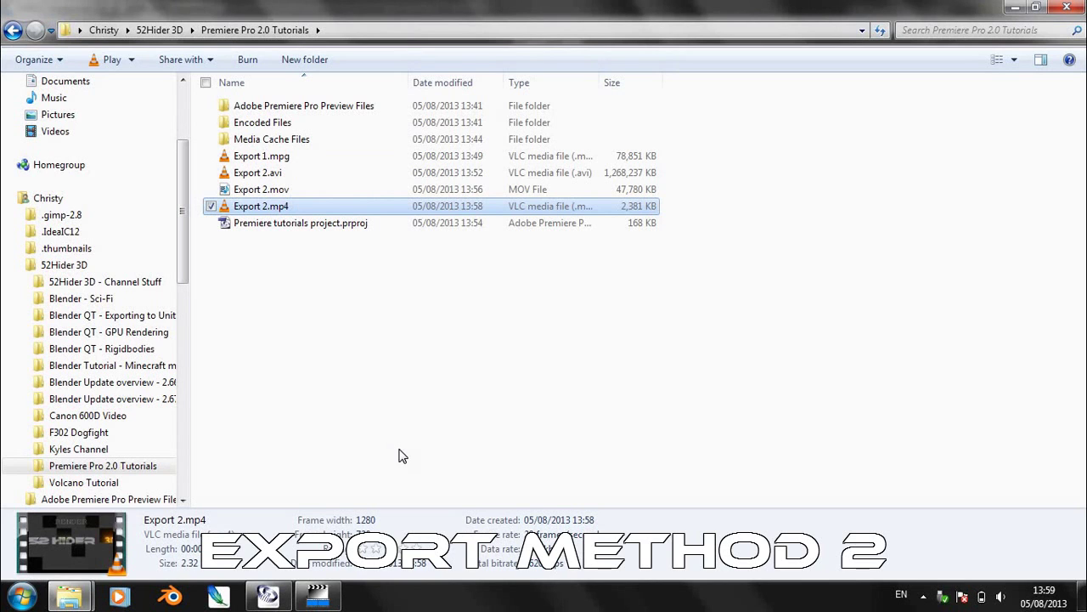
# Step: Enlarge the details pane to reveal Export 2.mp4's 1280x720, 29 fps, 1620 kbps properties
pyautogui.moveTo(533, 512); pyautogui.dragTo(539, 473)
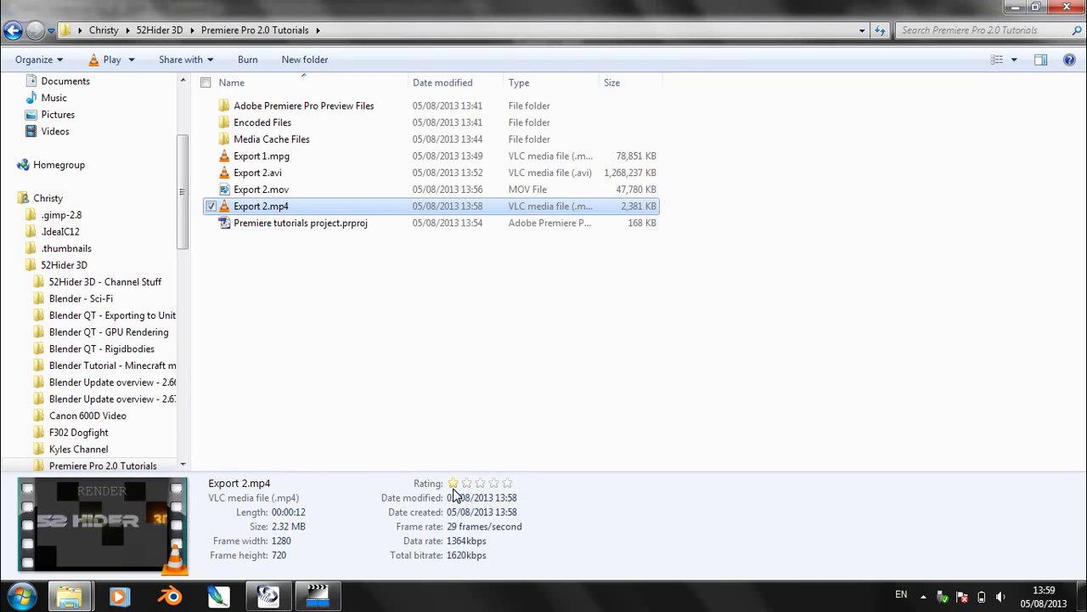
pyautogui.click(481, 485)
pyautogui.moveTo(482, 472); pyautogui.dragTo(484, 461)
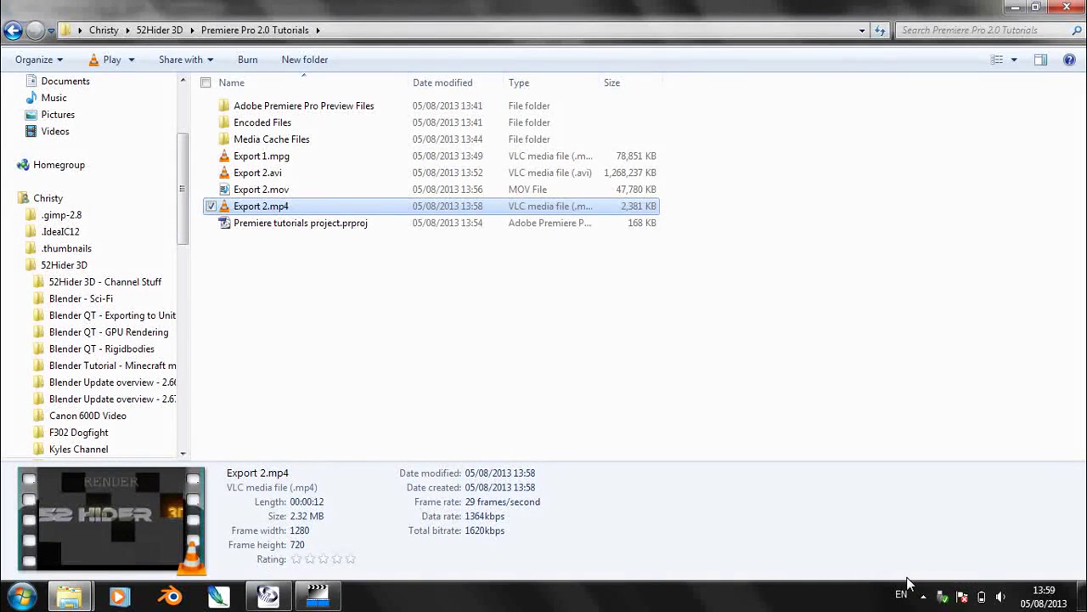